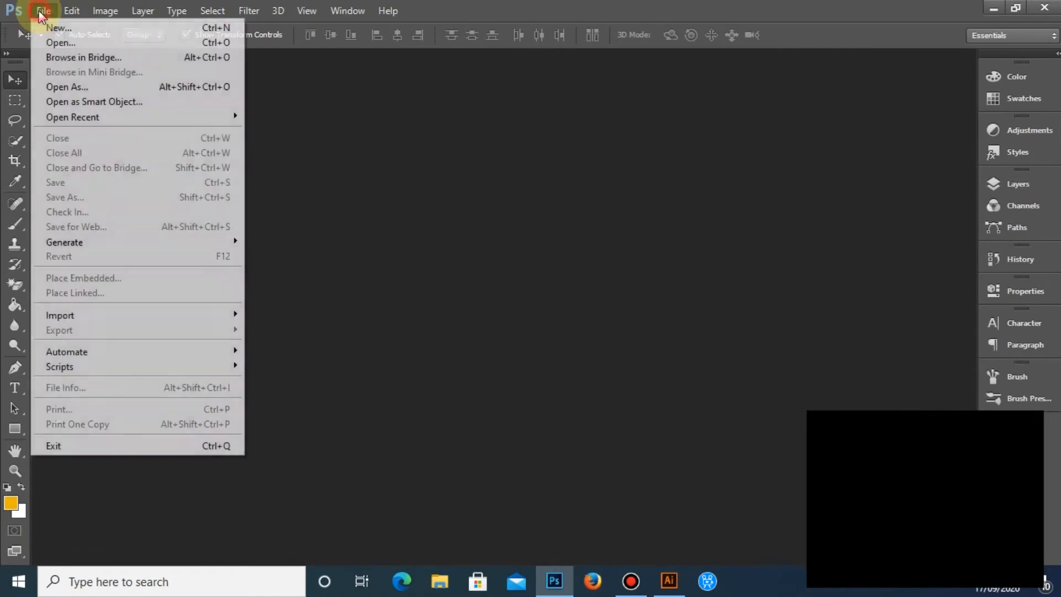
# Create a new white RGB document 400.01 × 100.01 cm at 72 pixels/inch
pyautogui.click(51, 28)
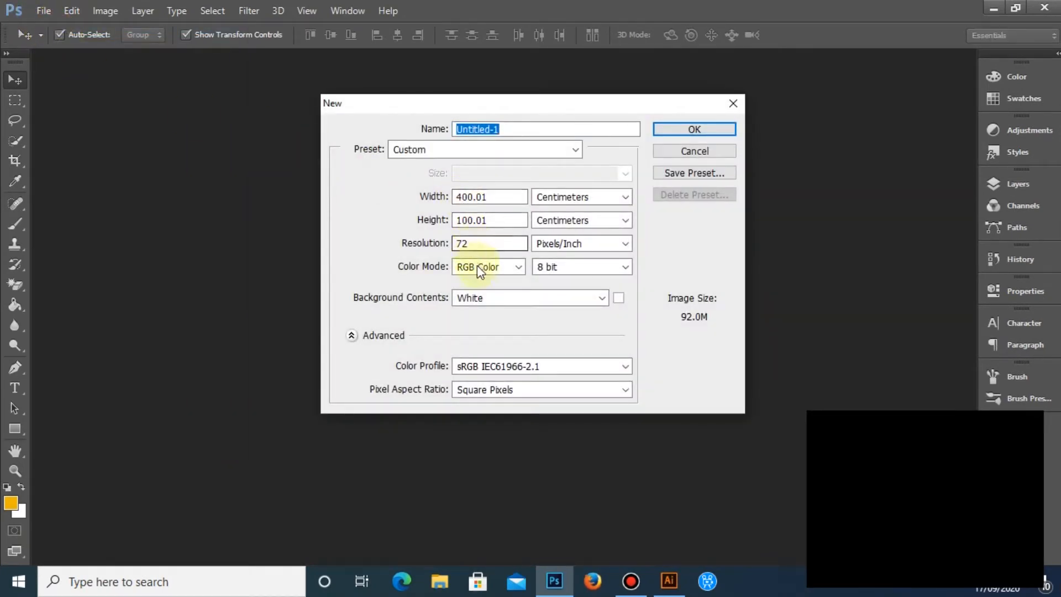
pyautogui.click(697, 129)
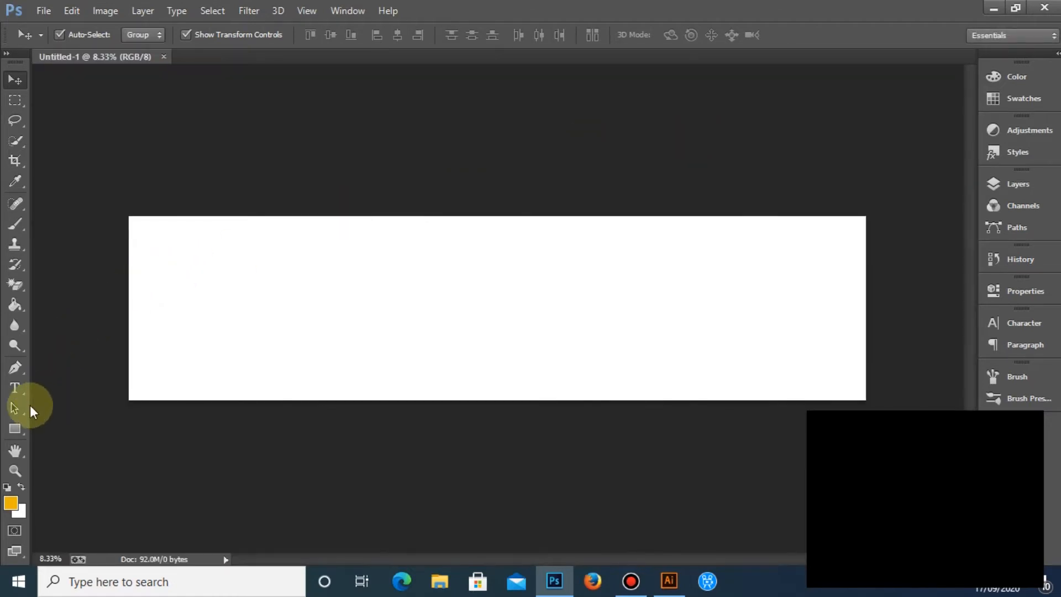
# With the Pen tool in Shape mode, draw a wavy orange edge from above the canvas down past its lower left part
pyautogui.click(15, 367)
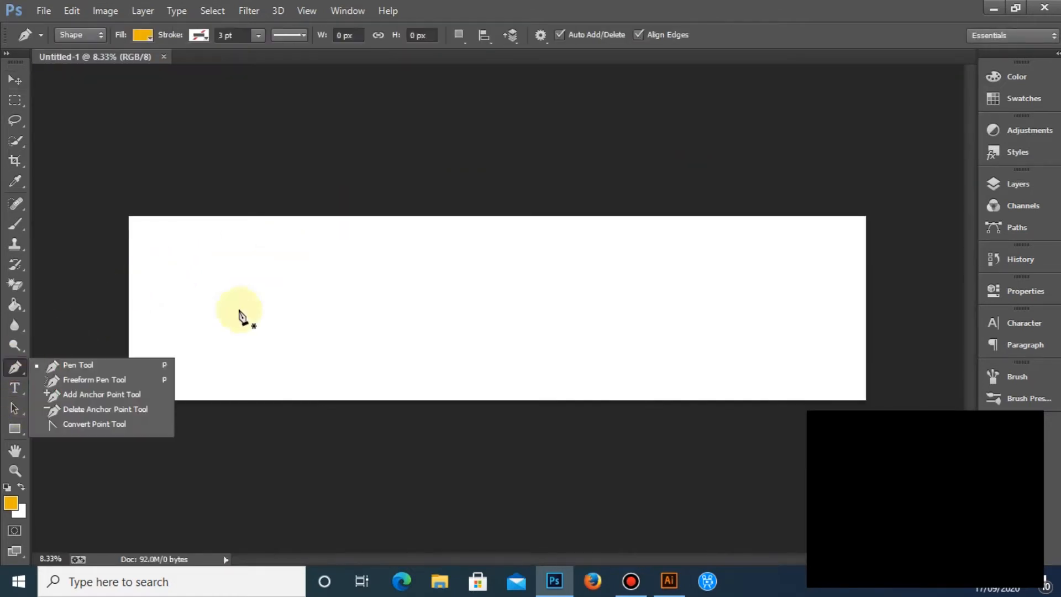
pyautogui.click(108, 367)
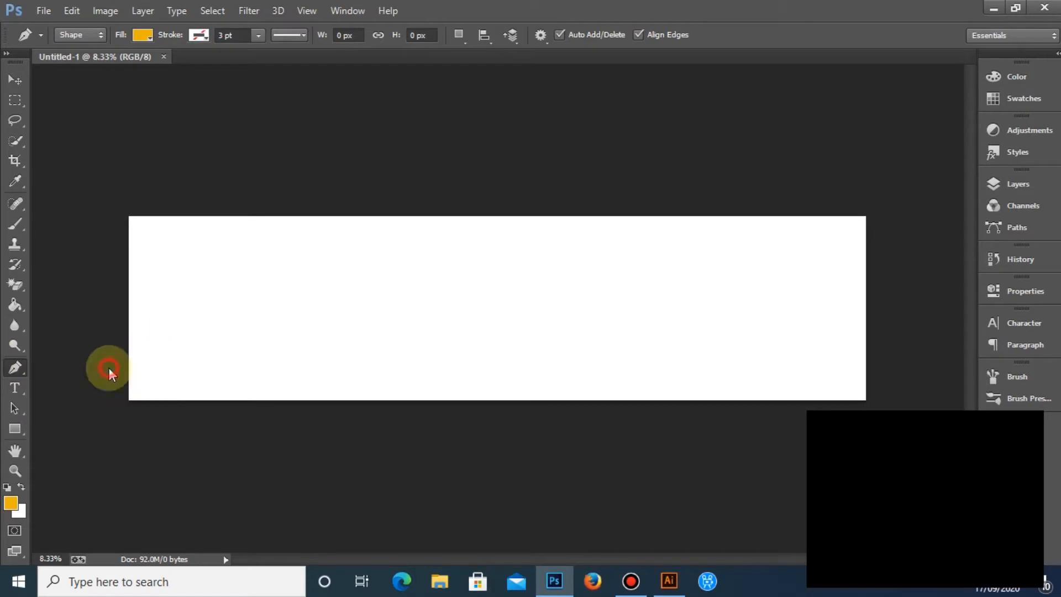
pyautogui.click(342, 199)
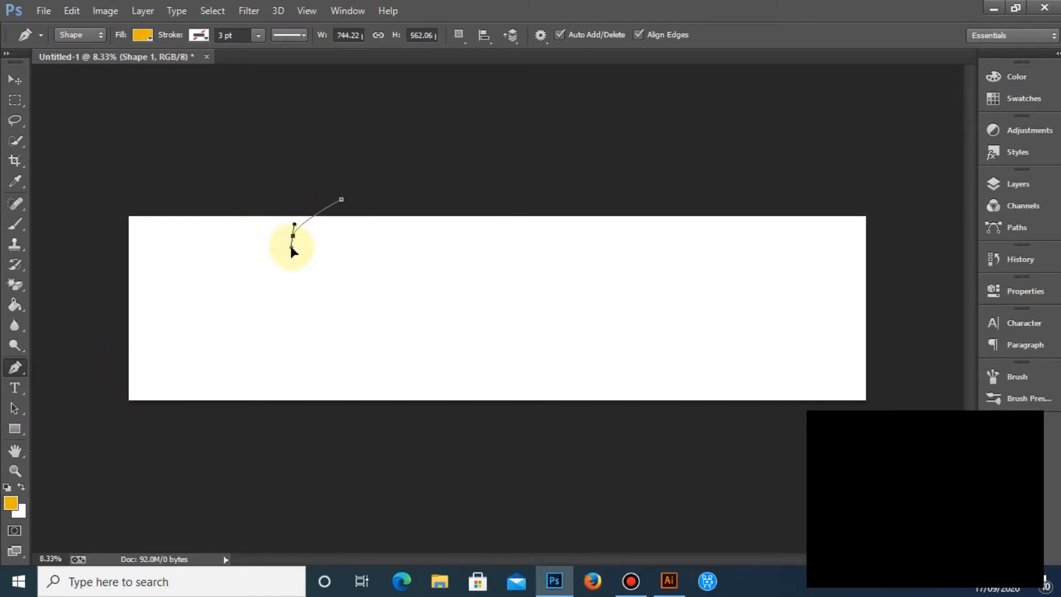
pyautogui.moveTo(319, 284); pyautogui.dragTo(311, 309)
pyautogui.moveTo(276, 345); pyautogui.dragTo(276, 345)
pyautogui.moveTo(240, 358); pyautogui.dragTo(217, 412)
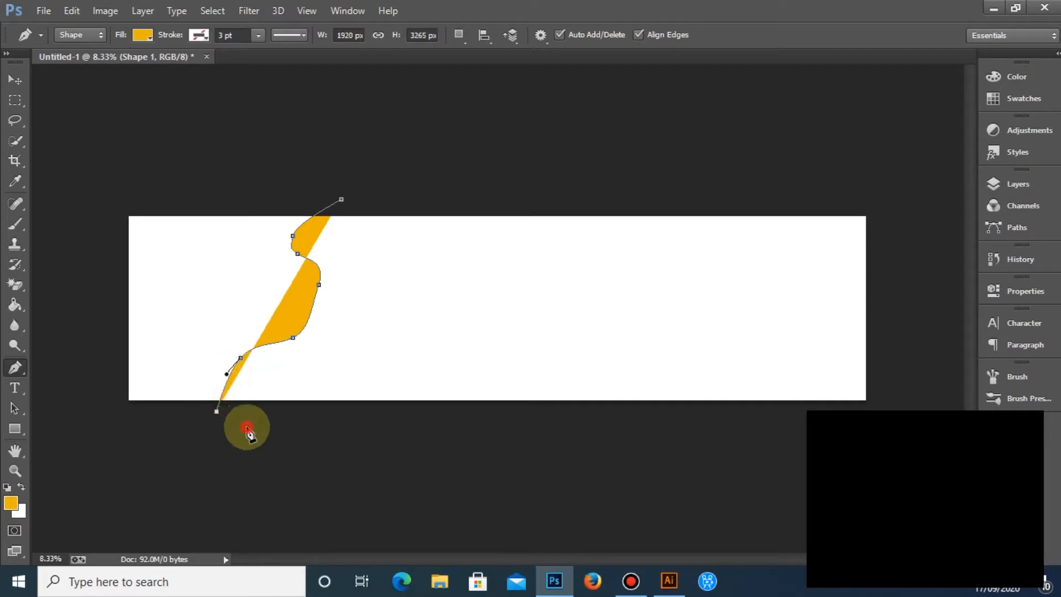
# Continue the path outside the canvas's lower, right and upper edges and close it at its starting point
pyautogui.click(247, 427)
pyautogui.click(545, 449)
pyautogui.click(890, 446)
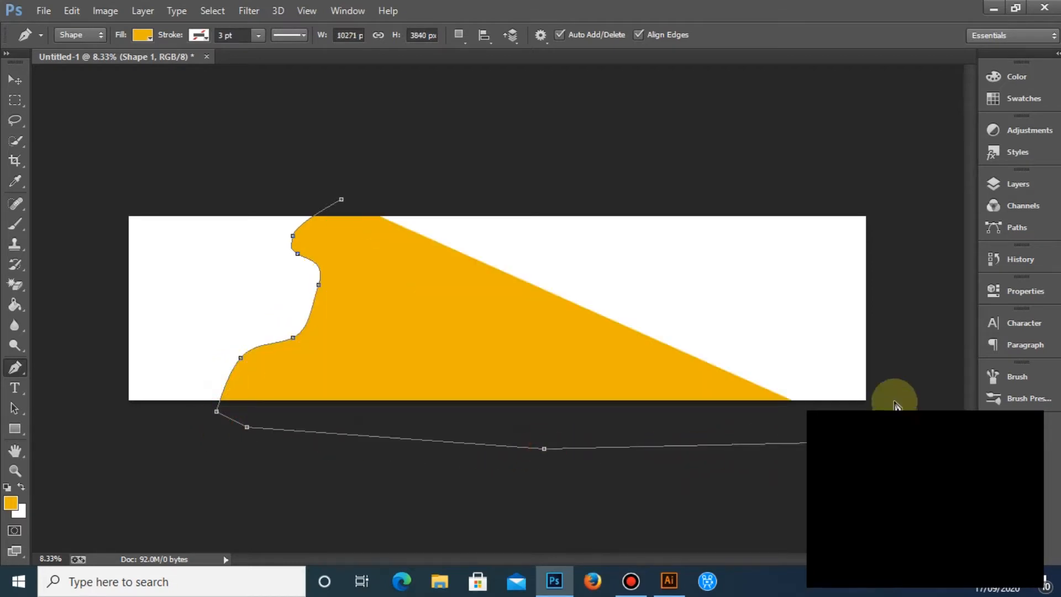
pyautogui.click(906, 307)
pyautogui.click(883, 180)
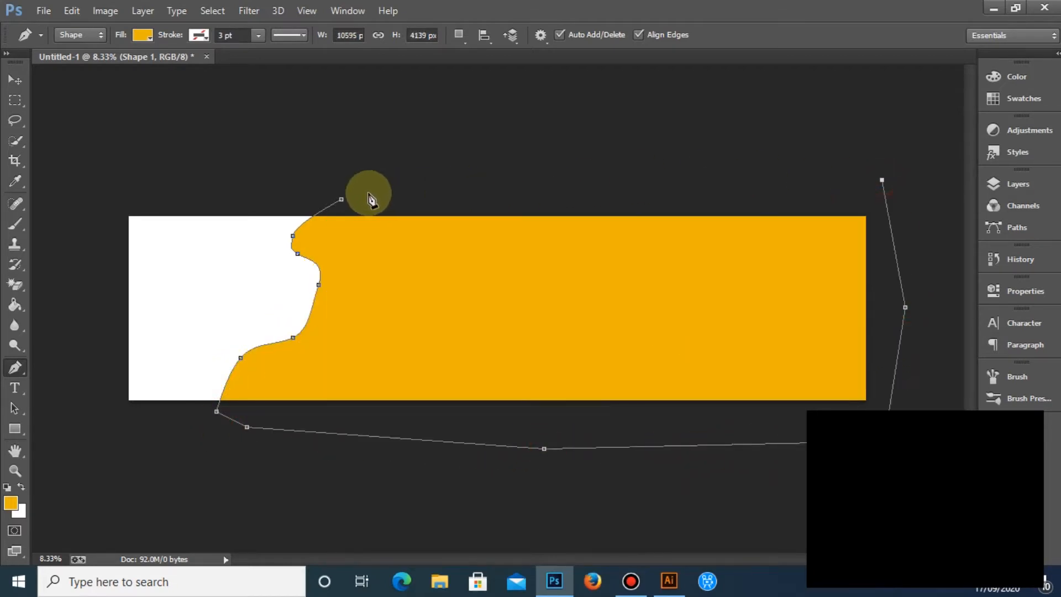
pyautogui.click(341, 199)
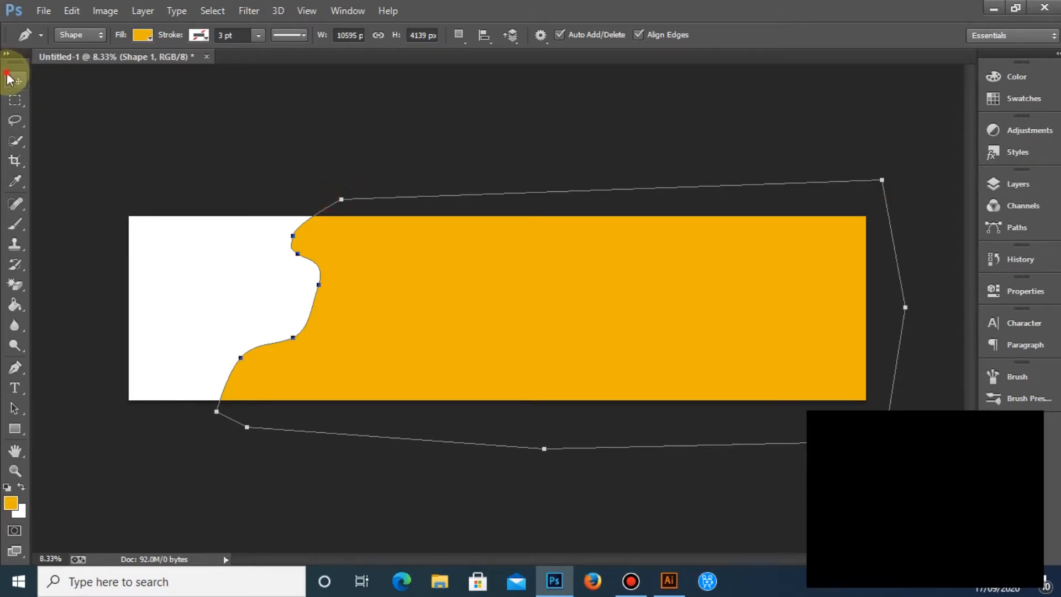
# Duplicate the orange wavy shape and offset the copy to the right and slightly up
pyautogui.click(12, 79)
pyautogui.click(100, 99)
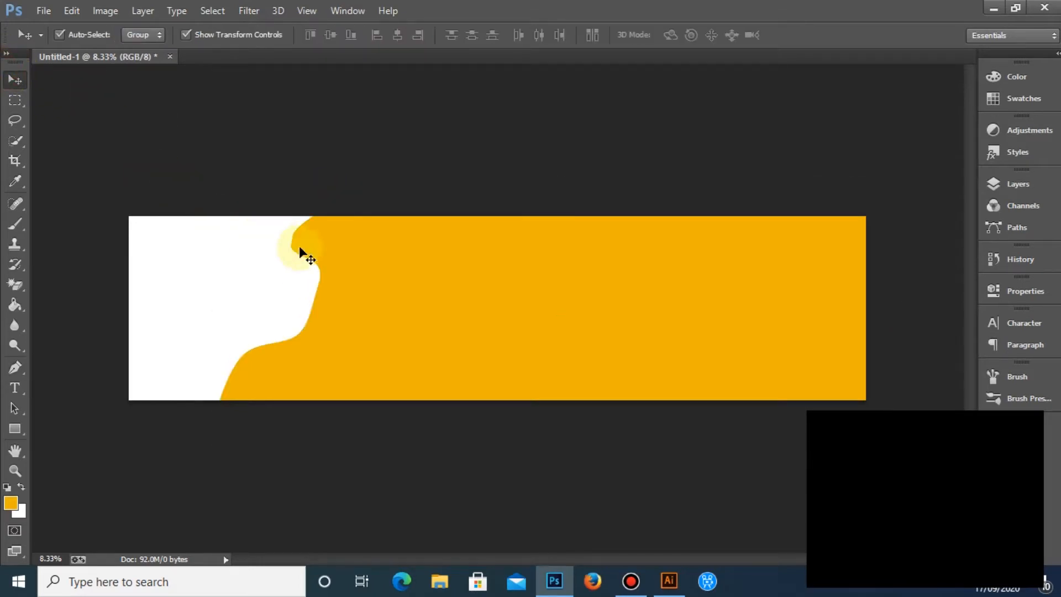
pyautogui.click(331, 268)
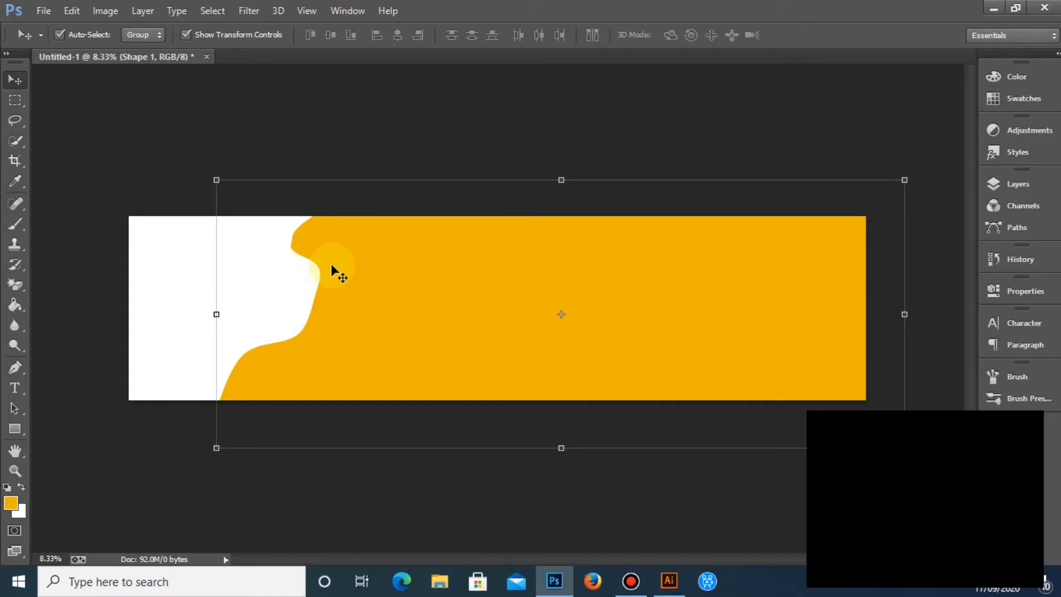
pyautogui.moveTo(331, 264); pyautogui.dragTo(400, 247)
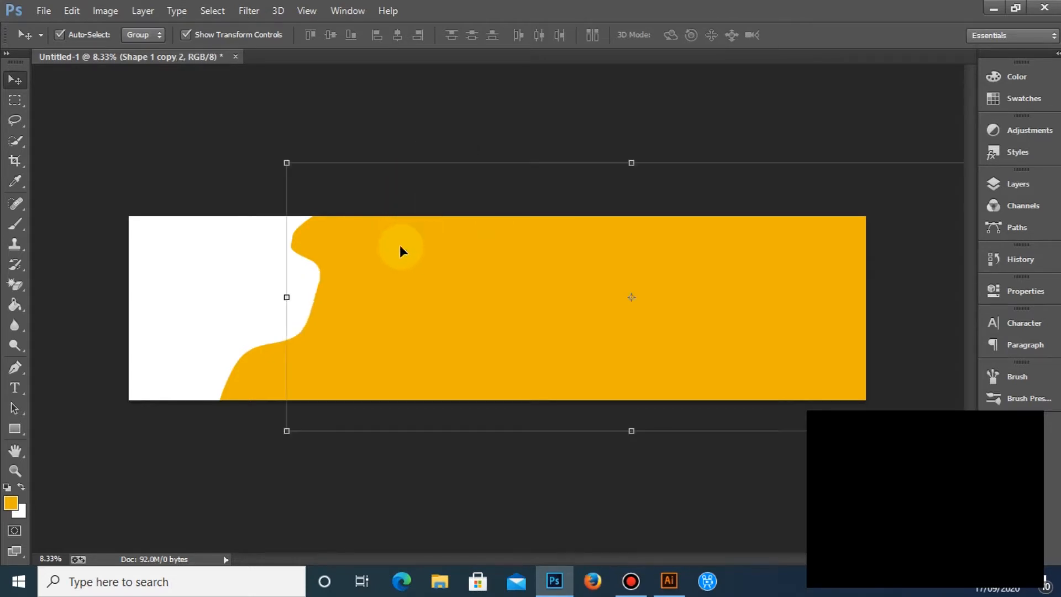
# Set the foreground colour to black, rasterize the shape copy and fill it with black
pyautogui.click(15, 307)
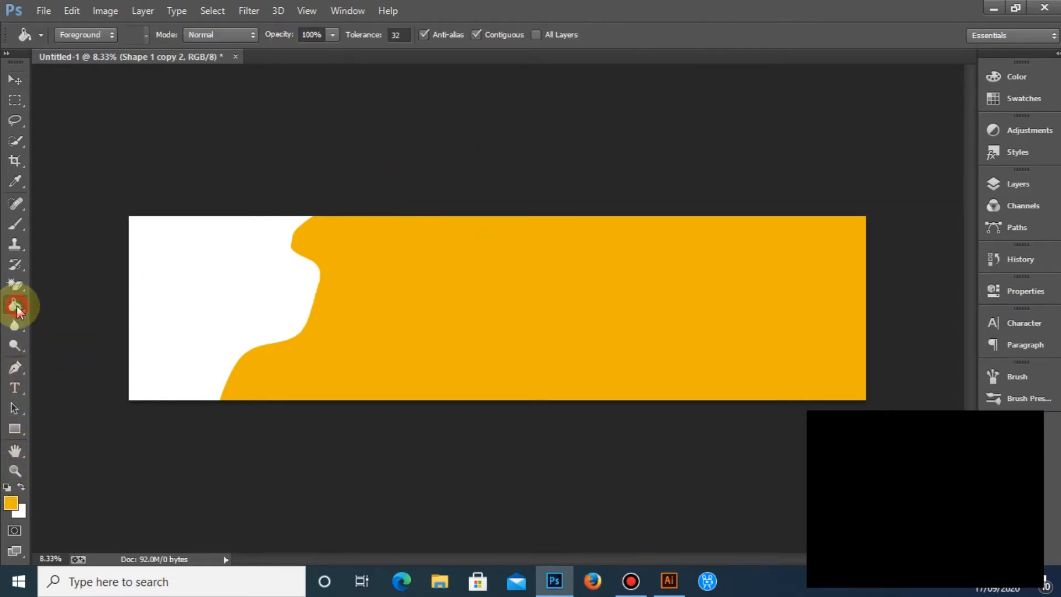
pyautogui.click(11, 503)
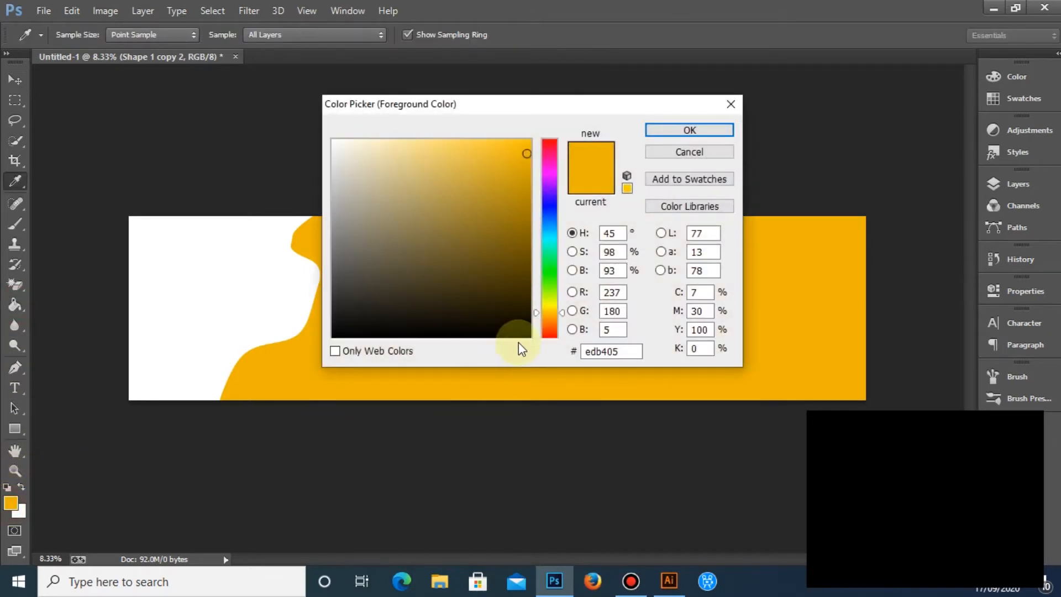
pyautogui.click(523, 333)
pyautogui.click(676, 127)
pyautogui.click(650, 318)
pyautogui.click(483, 228)
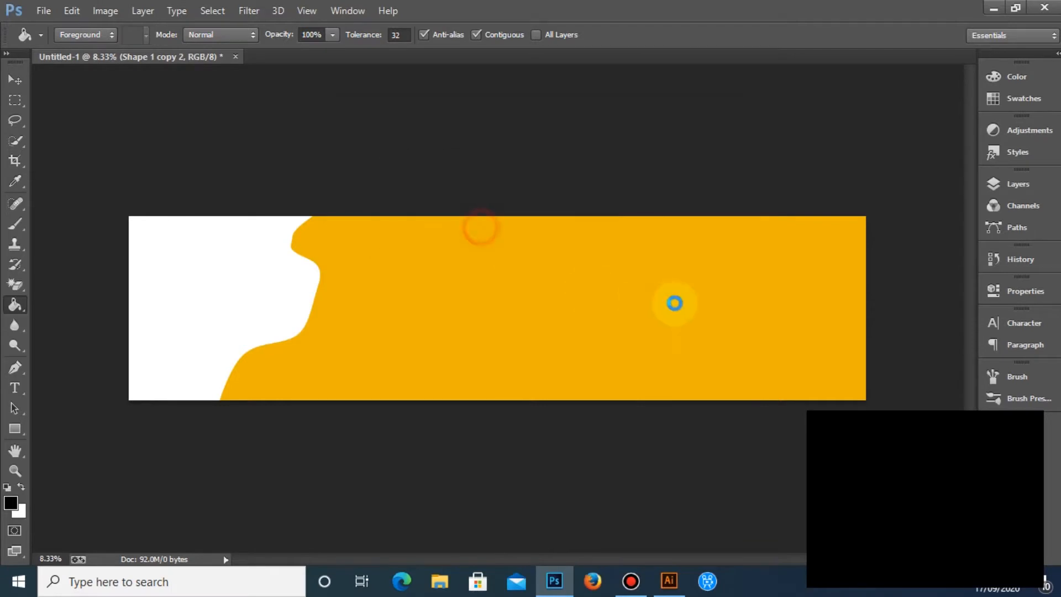
pyautogui.click(675, 303)
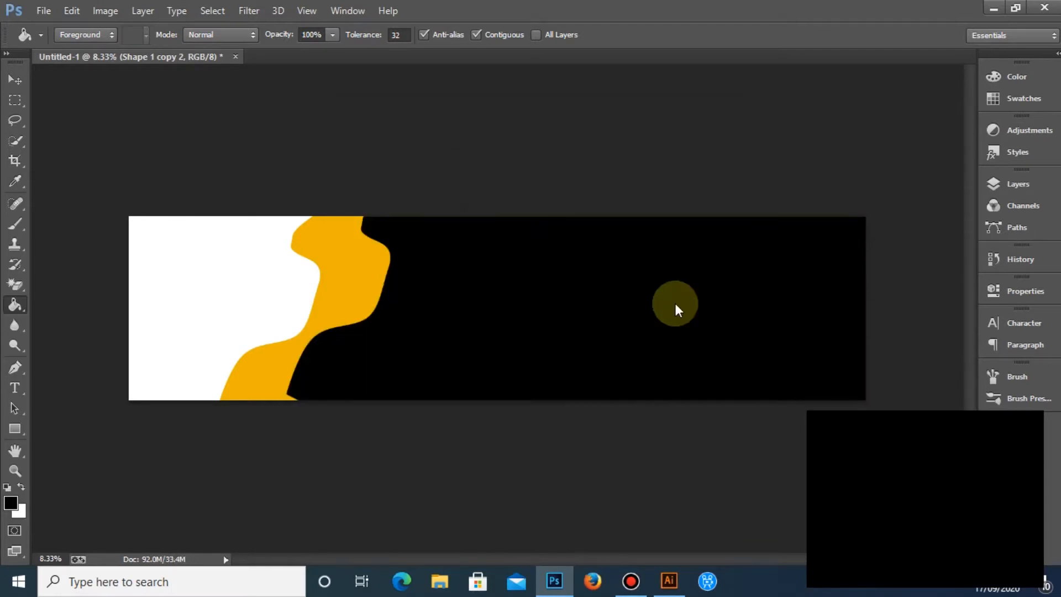
# Stretch the black shape to 112.01% width and 114.16% height so it extends beyond the canvas
pyautogui.click(75, 148)
pyautogui.click(11, 81)
pyautogui.click(192, 127)
pyautogui.moveTo(490, 277)
pyautogui.mouseDown()
pyautogui.moveTo(546, 291)
pyautogui.moveTo(510, 291)
pyautogui.moveTo(500, 303)
pyautogui.moveTo(505, 290)
pyautogui.mouseUp()
pyautogui.moveTo(932, 297); pyautogui.dragTo(1014, 290)
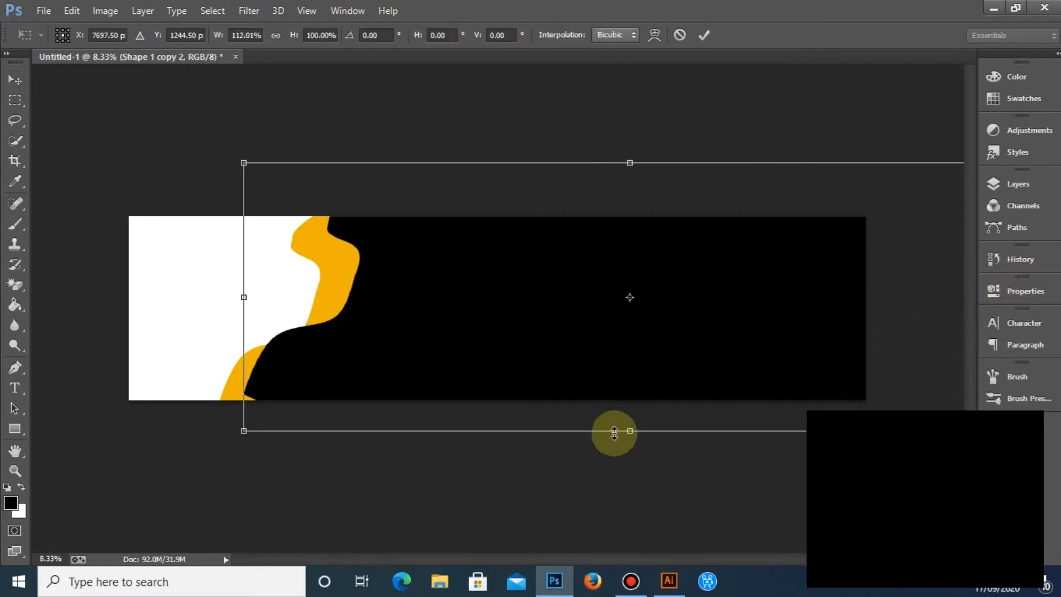
pyautogui.moveTo(630, 432); pyautogui.dragTo(611, 448)
pyautogui.moveTo(630, 165); pyautogui.dragTo(628, 142)
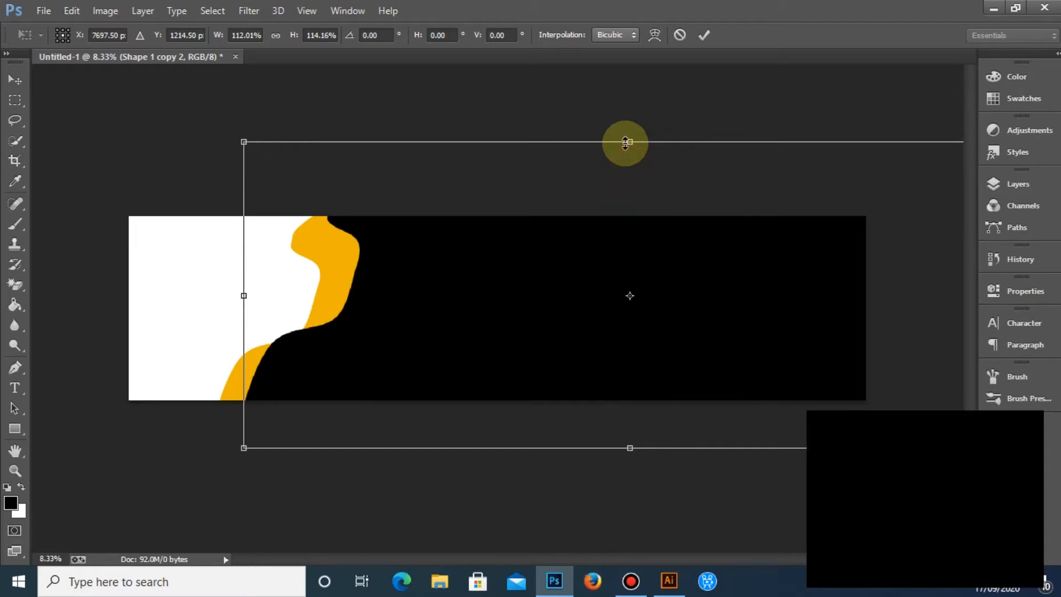
# Move the black shape left over the orange one, stretch its height to 123.99% and apply the transform
pyautogui.moveTo(531, 337); pyautogui.dragTo(503, 346)
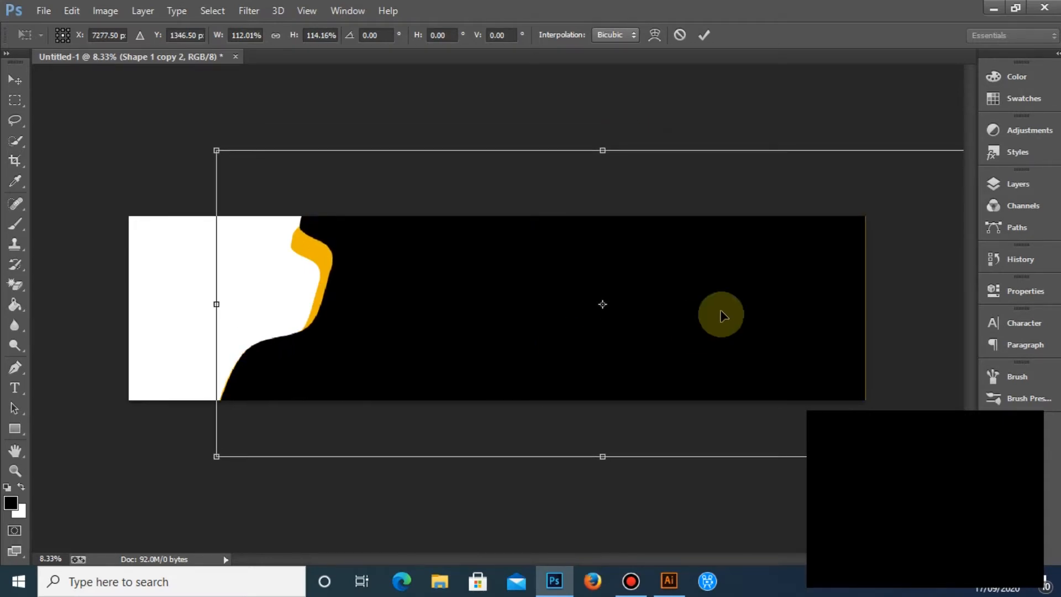
pyautogui.moveTo(605, 149); pyautogui.dragTo(604, 139)
pyautogui.moveTo(602, 457); pyautogui.dragTo(610, 473)
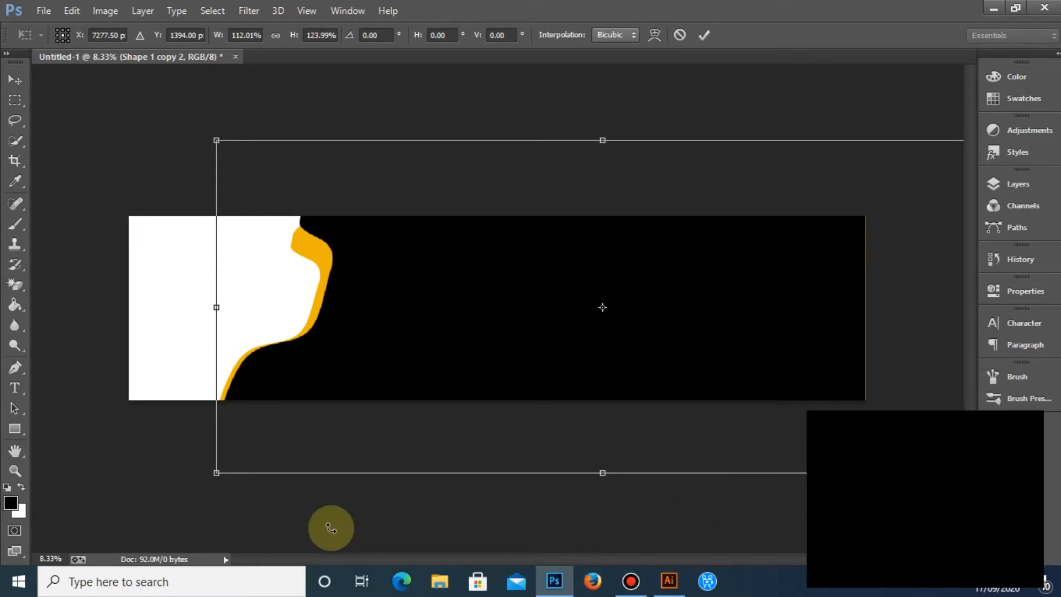
pyautogui.click(704, 35)
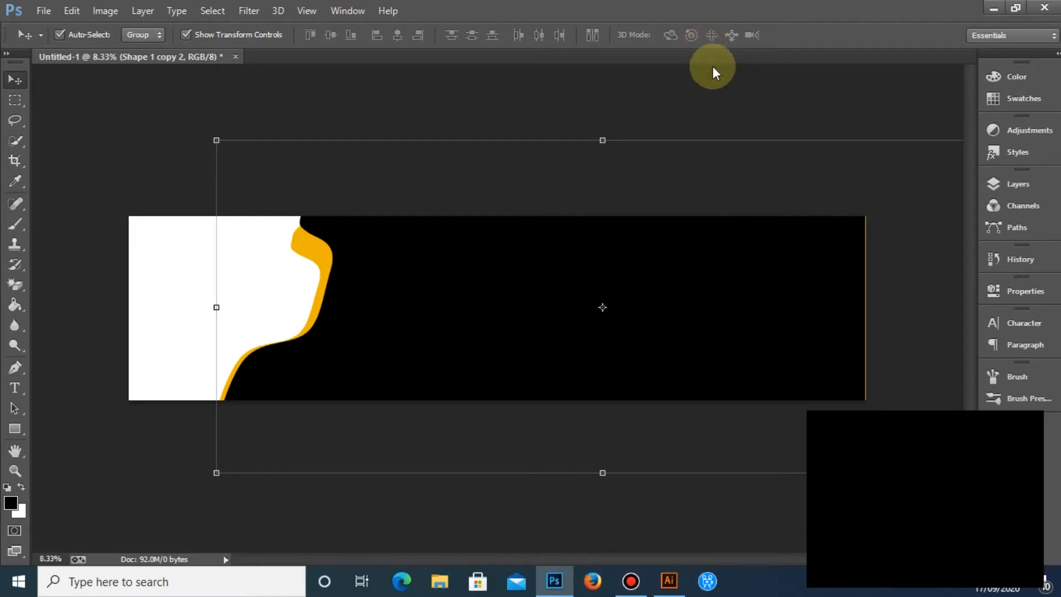
# Nudge the black shape slightly right to widen the orange border along the wavy edge
pyautogui.hotkey('shift', 'Right')
pyautogui.hotkey('shift', 'Right')
pyautogui.hotkey('shift', 'Right')
pyautogui.hotkey('shift', 'Right')
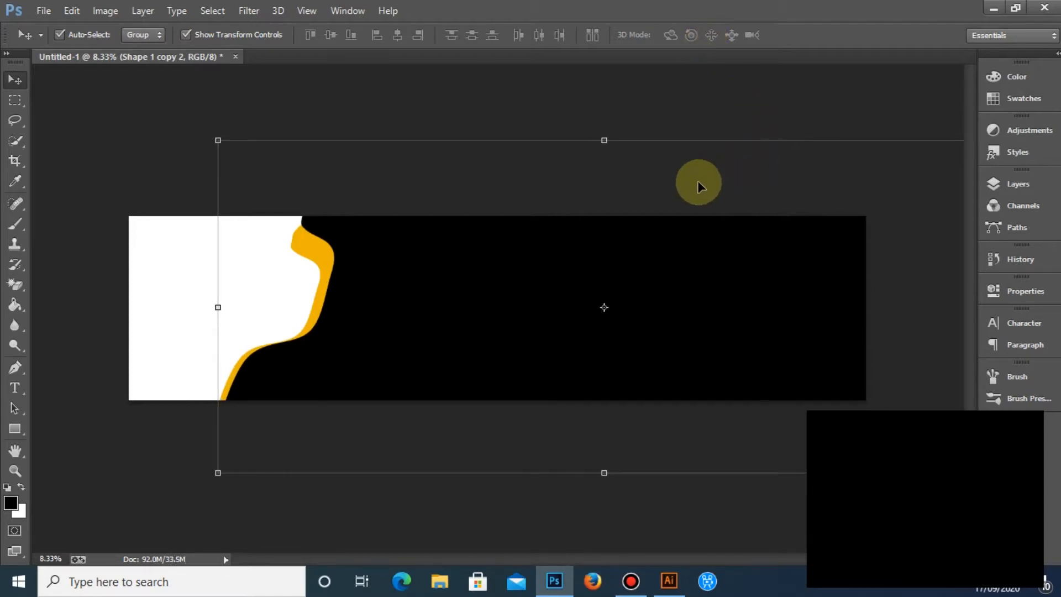
pyautogui.click(698, 182)
# Stretch the orange shape upward to 104.90% height and apply the transform
pyautogui.click(297, 244)
pyautogui.moveTo(561, 180); pyautogui.dragTo(562, 166)
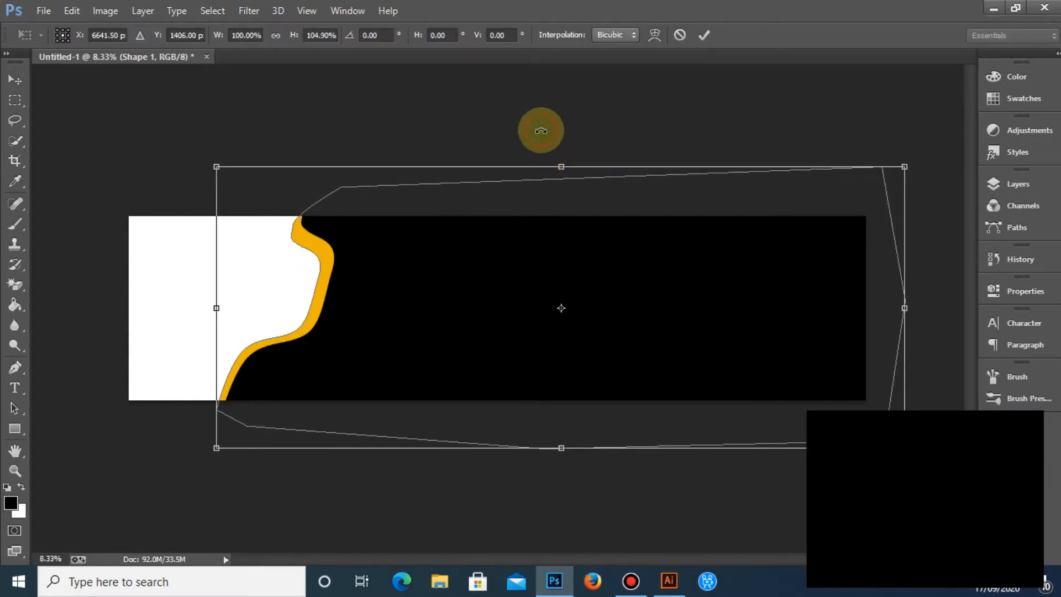
pyautogui.click(704, 35)
pyautogui.click(670, 95)
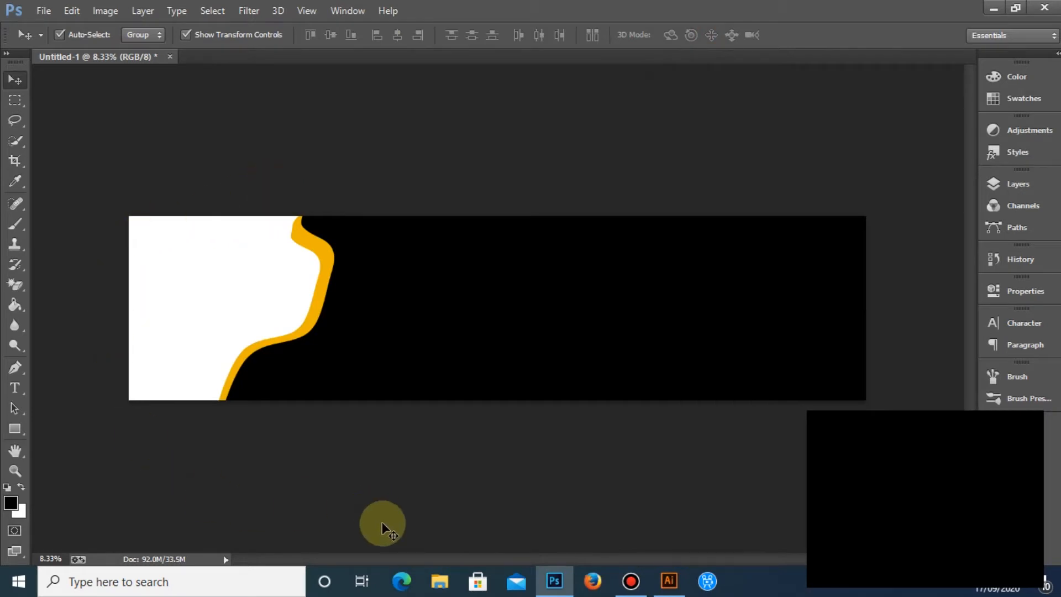
# Switch to File Explorer and open the foto folder on USB Drive (G:)
pyautogui.click(442, 581)
pyautogui.scroll(-3, 22, 443)
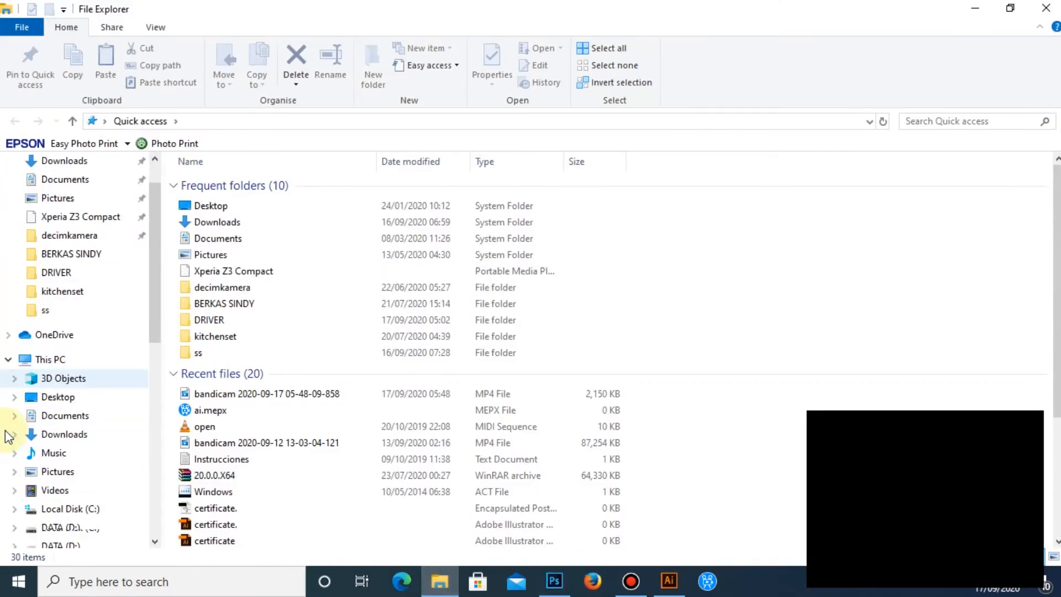
pyautogui.click(75, 509)
pyautogui.doubleClick(825, 196)
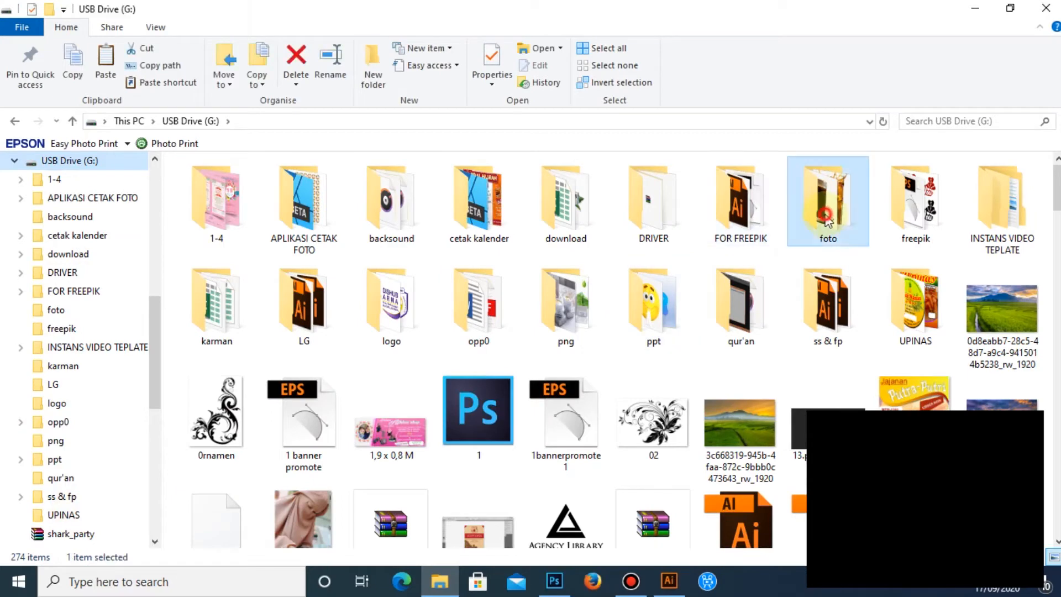
pyautogui.click(1054, 557)
# Try placing the b1 image from the foto folder directly into the banner
pyautogui.moveTo(652, 331); pyautogui.dragTo(240, 286)
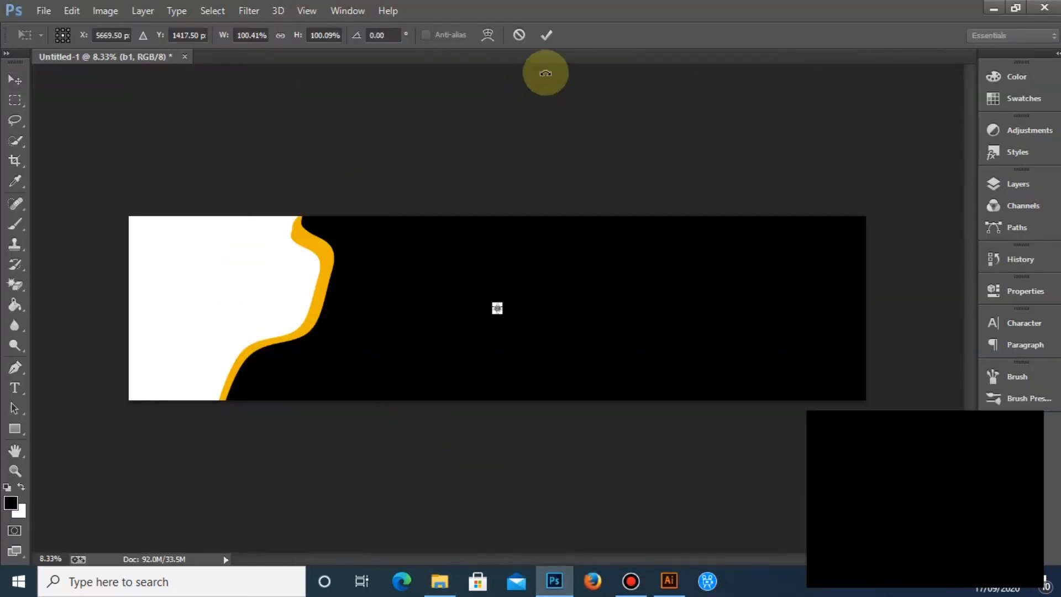
pyautogui.click(546, 35)
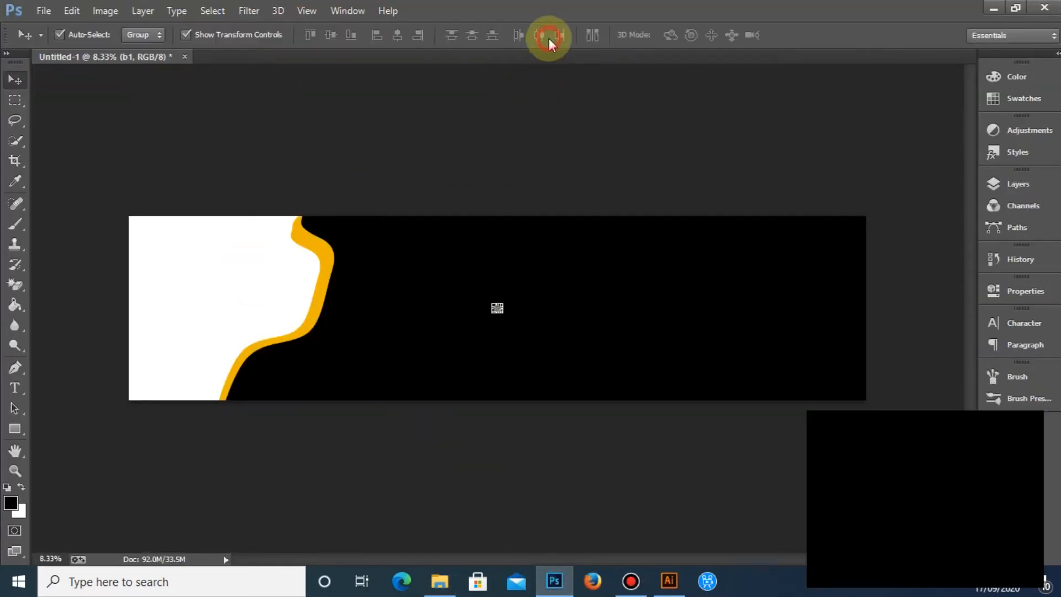
pyautogui.click(500, 301)
pyautogui.click(315, 157)
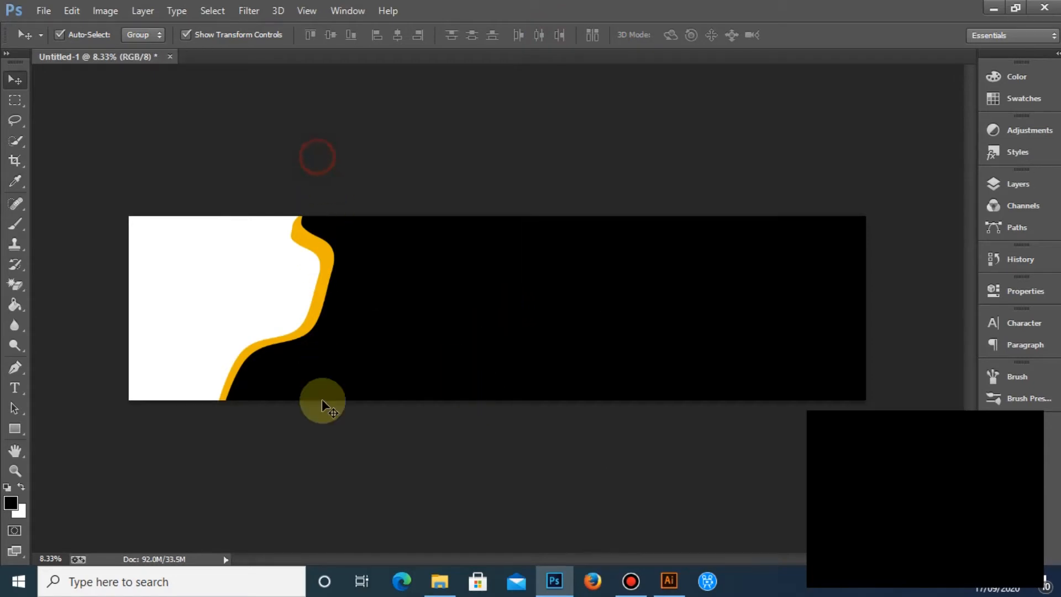
# Open b1.png as a separate document, bring its bowl image into the banner and enlarge it to about 794%
pyautogui.click(447, 585)
pyautogui.moveTo(654, 205); pyautogui.dragTo(524, 379)
pyautogui.moveTo(459, 71); pyautogui.dragTo(459, 58)
pyautogui.moveTo(508, 297); pyautogui.dragTo(354, 153)
pyautogui.click(292, 277)
pyautogui.click(704, 36)
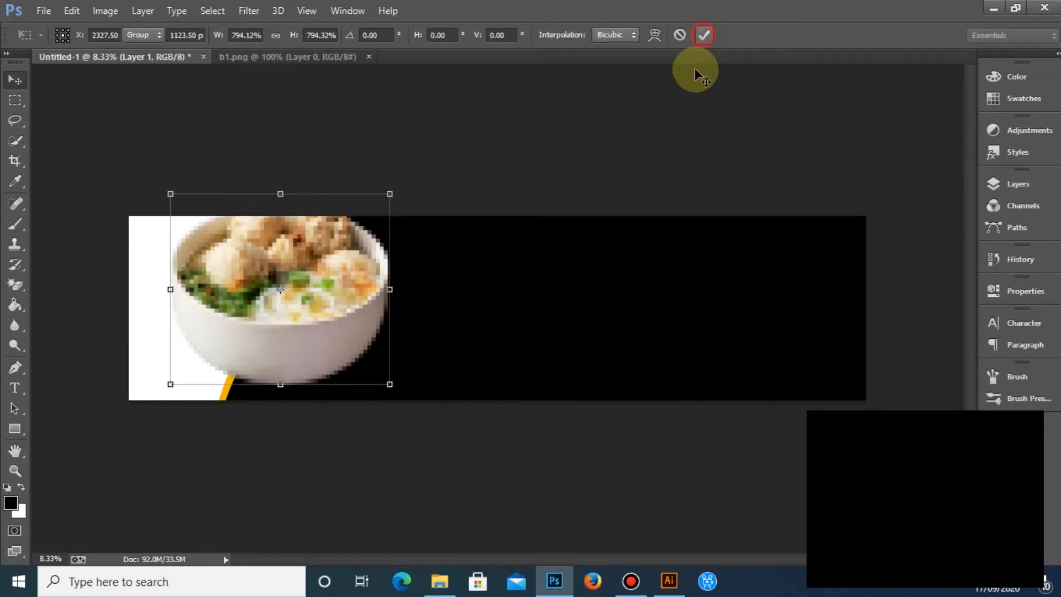
# Position the bowl at the banner's left end and stack its layer directly beneath Shape 1
pyautogui.moveTo(324, 297); pyautogui.dragTo(264, 313)
pyautogui.click(996, 332)
pyautogui.click(1002, 186)
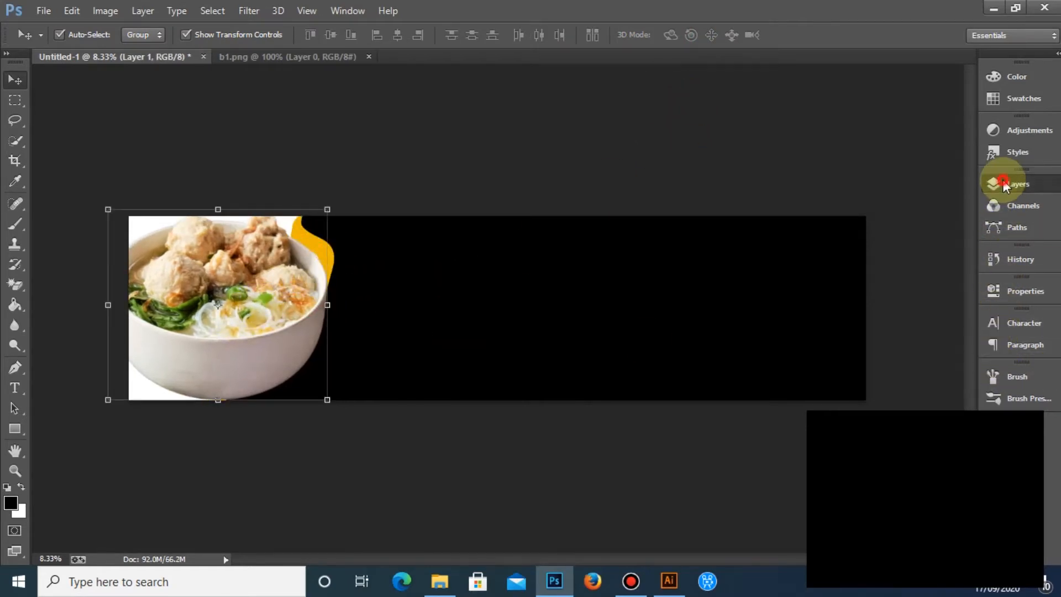
pyautogui.click(909, 262)
pyautogui.moveTo(909, 262); pyautogui.dragTo(903, 305)
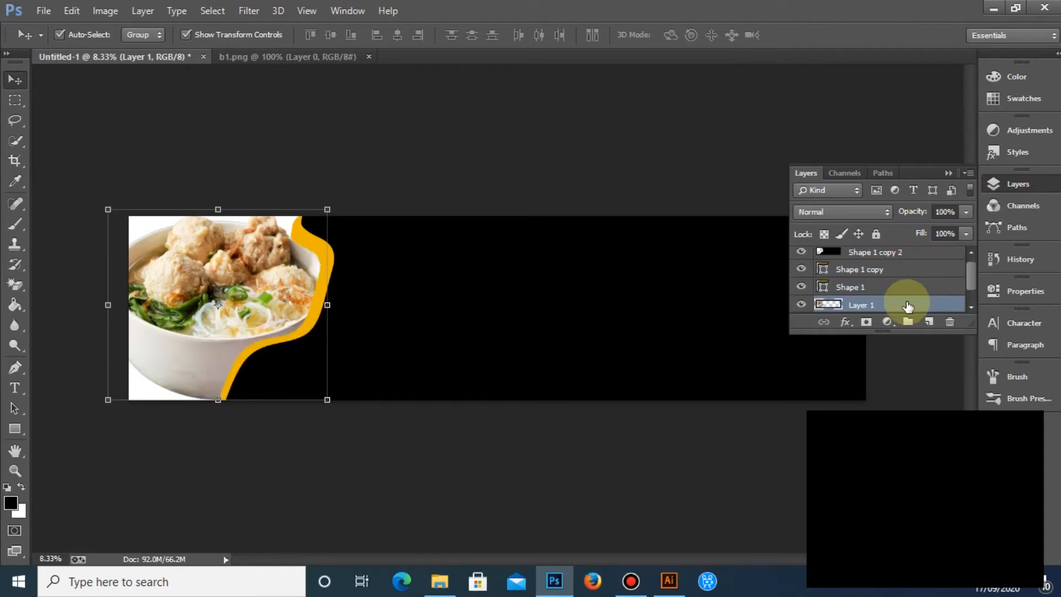
pyautogui.click(857, 121)
pyautogui.click(948, 174)
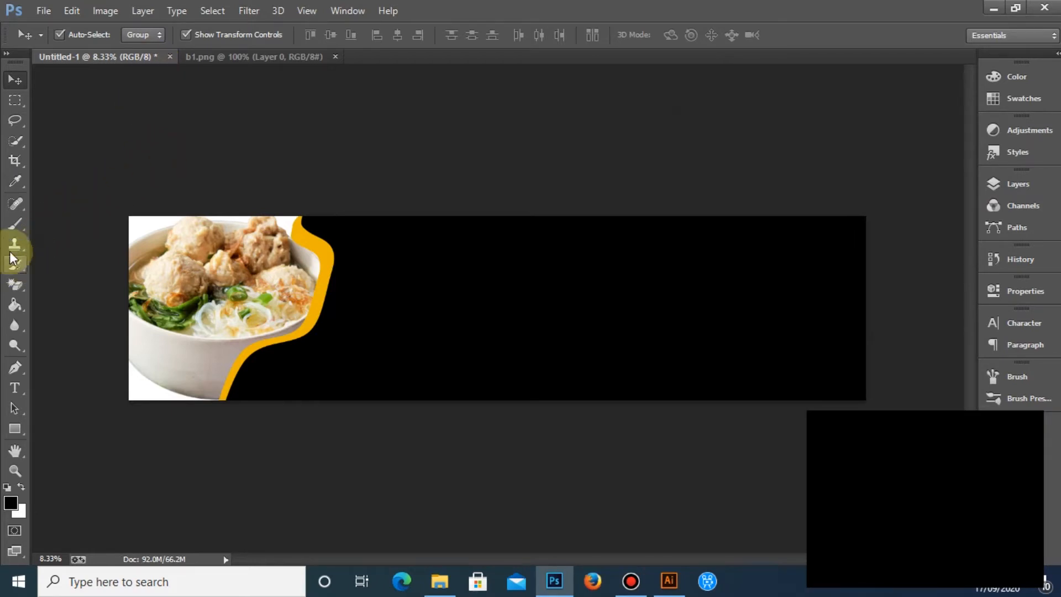
pyautogui.click(1016, 186)
pyautogui.click(883, 258)
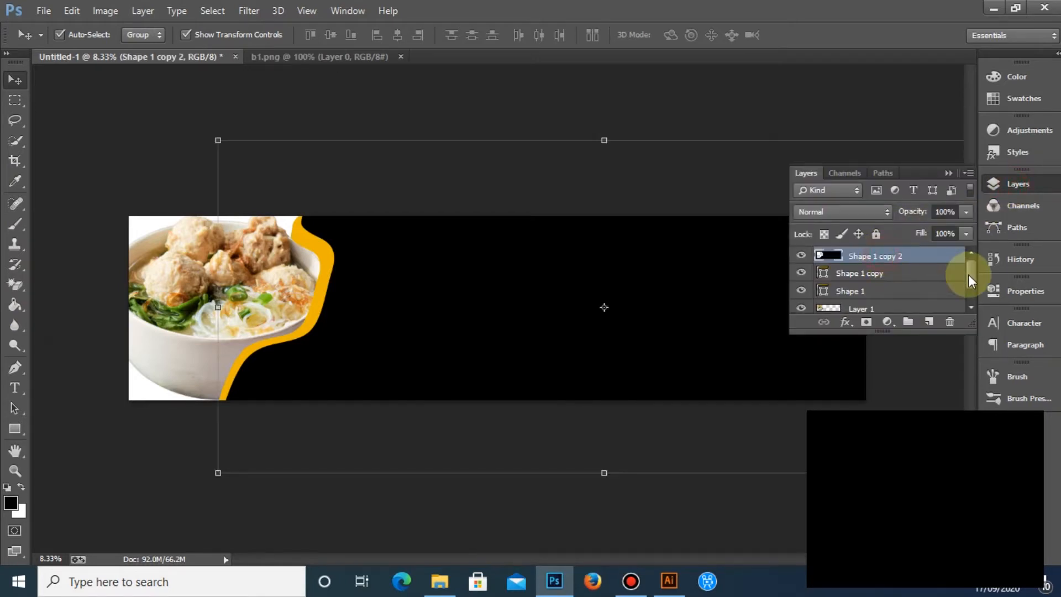
pyautogui.click(351, 117)
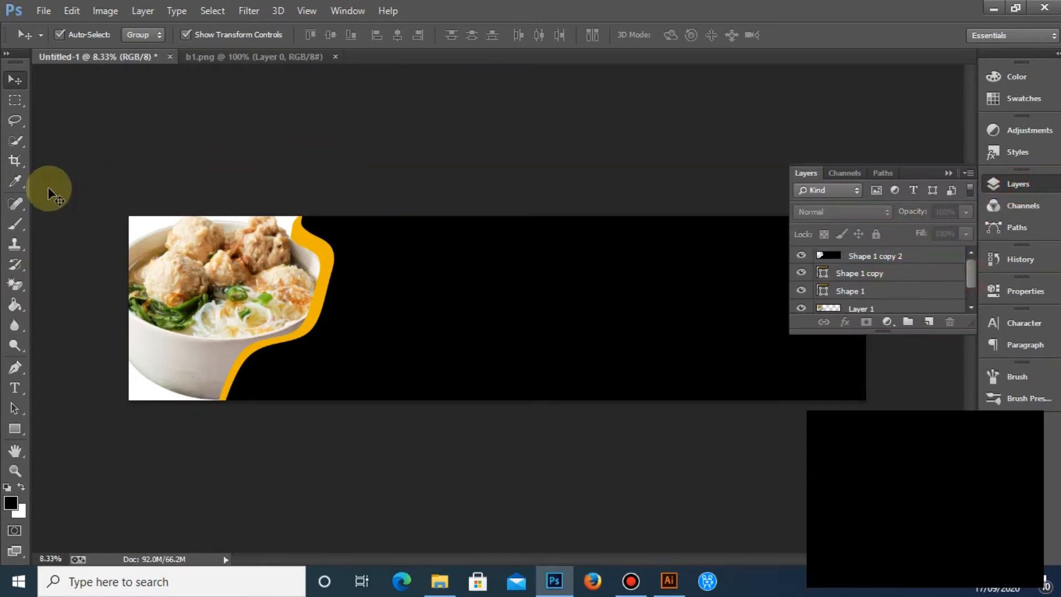
# Add the black text "Open" above the banner and enlarge it to about 6995%
pyautogui.click(15, 387)
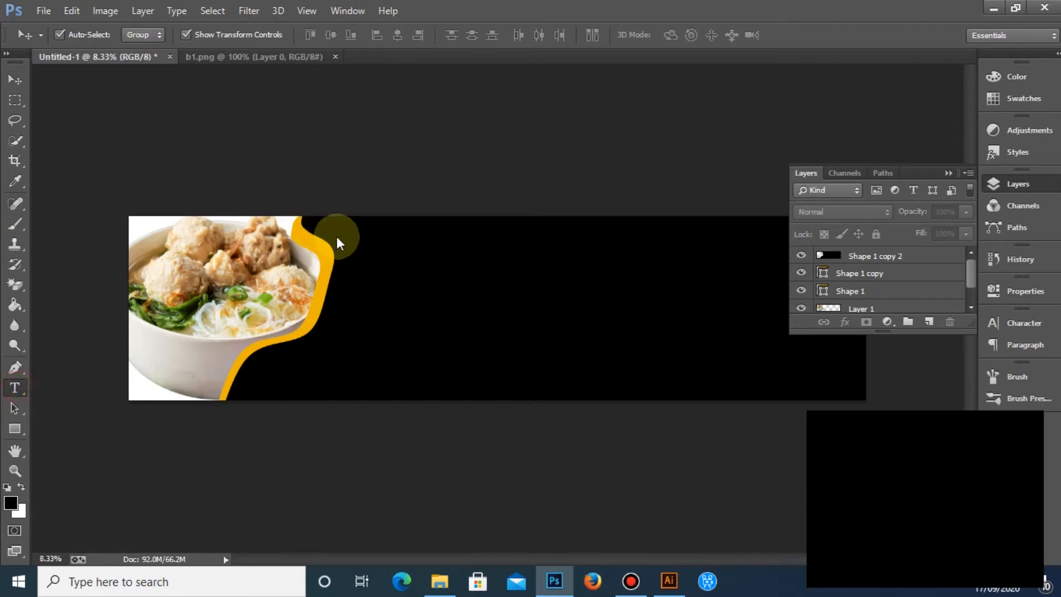
pyautogui.click(283, 163)
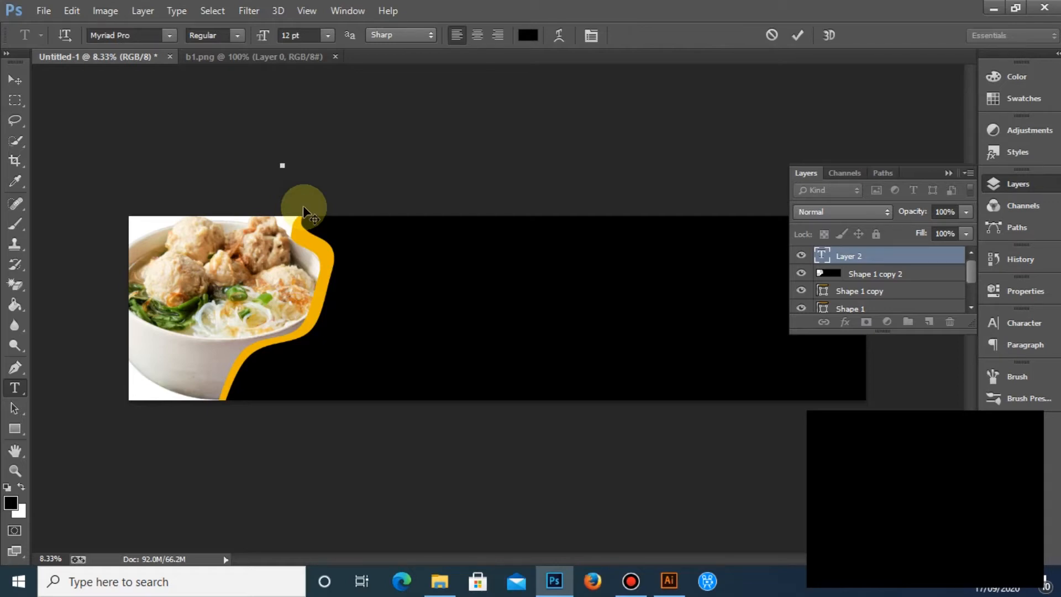
pyautogui.click(15, 80)
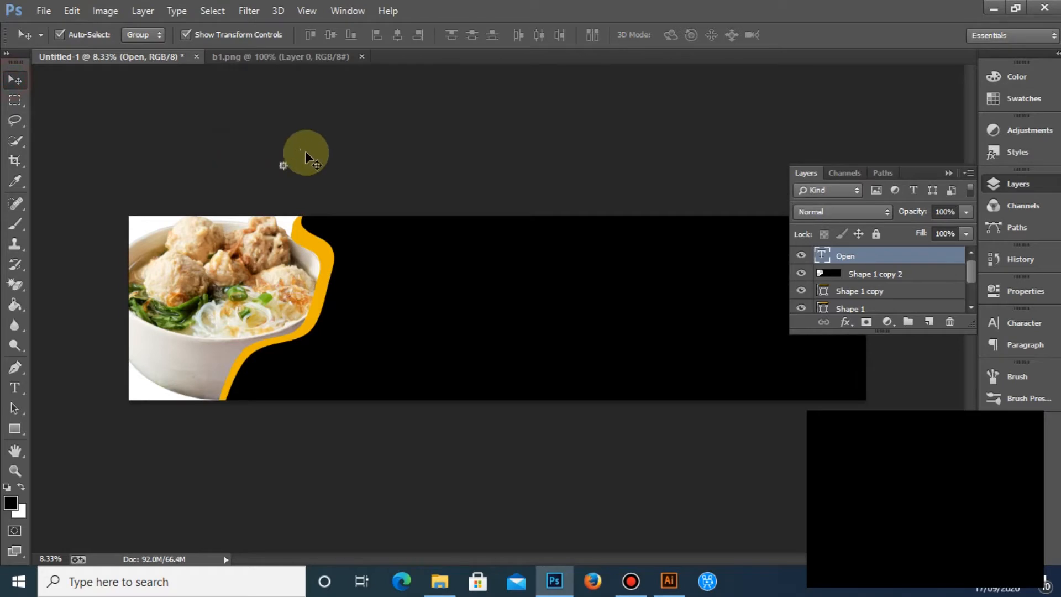
pyautogui.hotkey('ctrl', 't')
pyautogui.moveTo(294, 138); pyautogui.dragTo(346, 137)
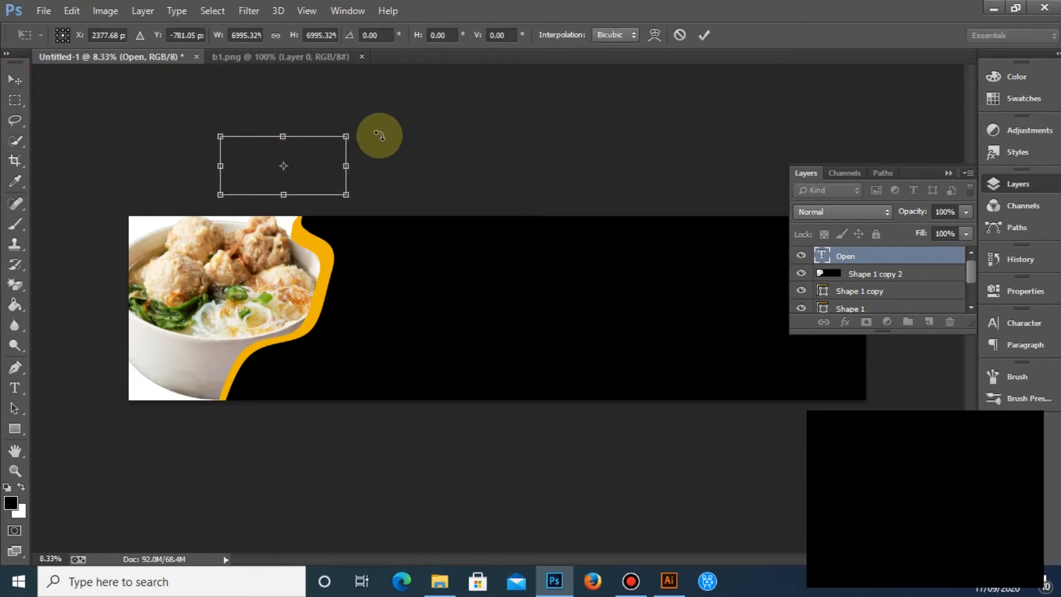
pyautogui.click(14, 80)
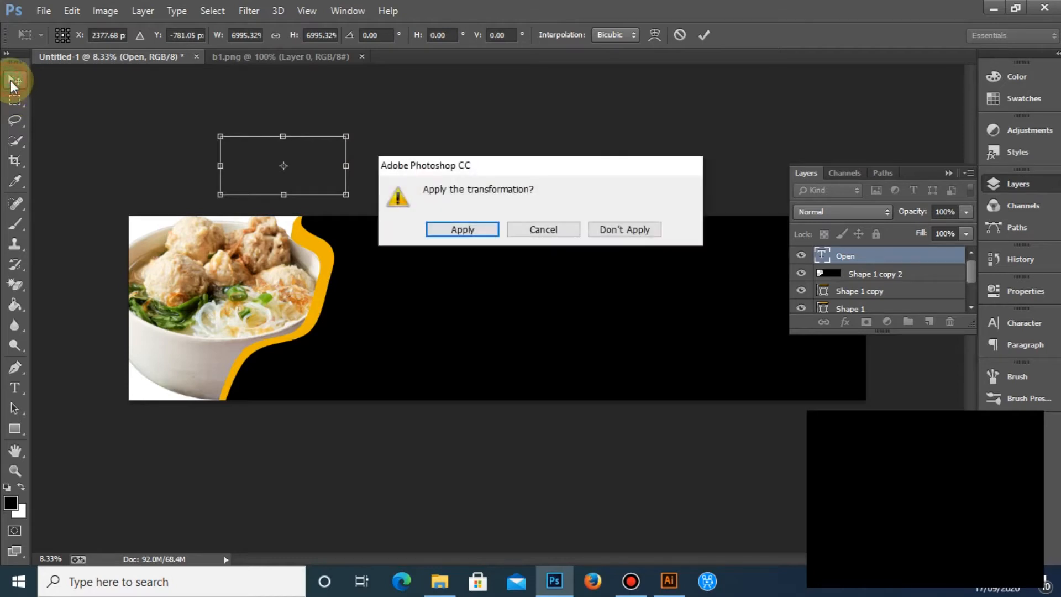
pyautogui.click(450, 230)
# Try to select the black "Open" text above the banner and move it to a new position
pyautogui.moveTo(286, 158); pyautogui.dragTo(359, 177)
pyautogui.click(308, 106)
pyautogui.moveTo(180, 118); pyautogui.dragTo(389, 170)
pyautogui.click(874, 254)
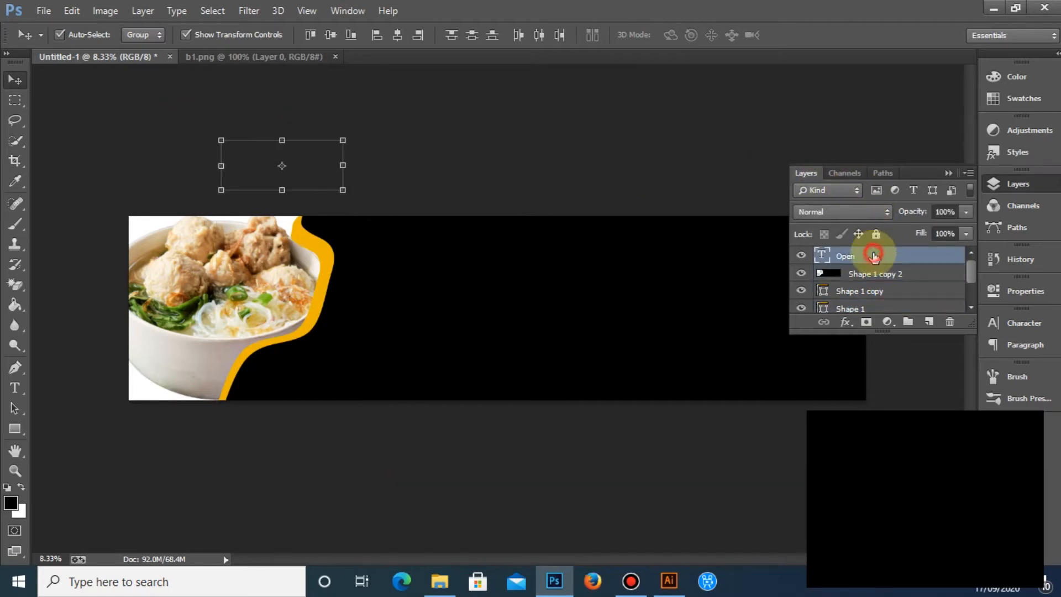
pyautogui.moveTo(290, 168); pyautogui.dragTo(383, 199)
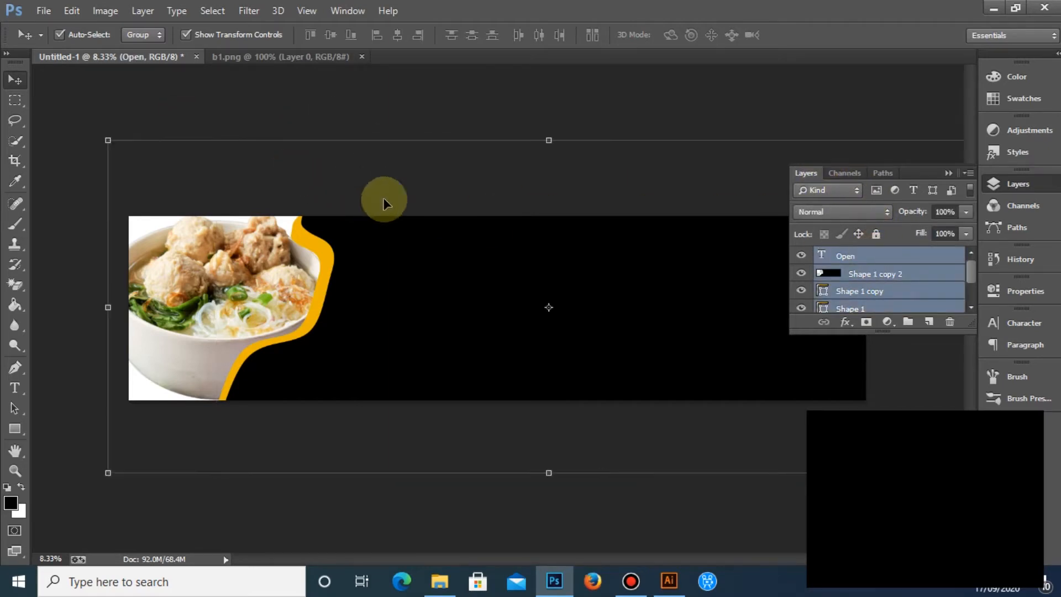
pyautogui.click(903, 261)
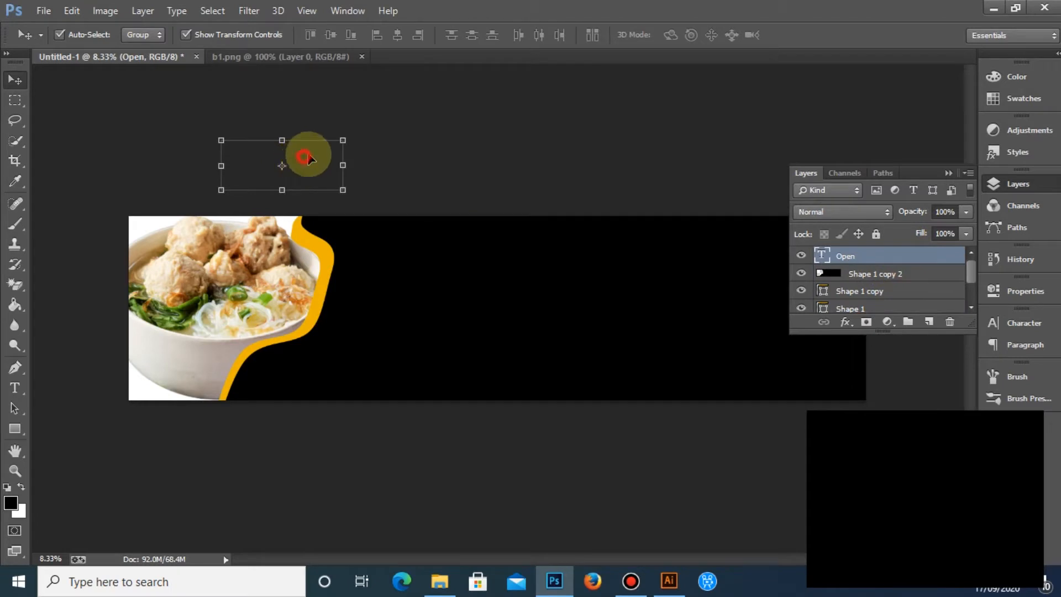
pyautogui.moveTo(306, 157); pyautogui.dragTo(343, 137)
pyautogui.click(207, 113)
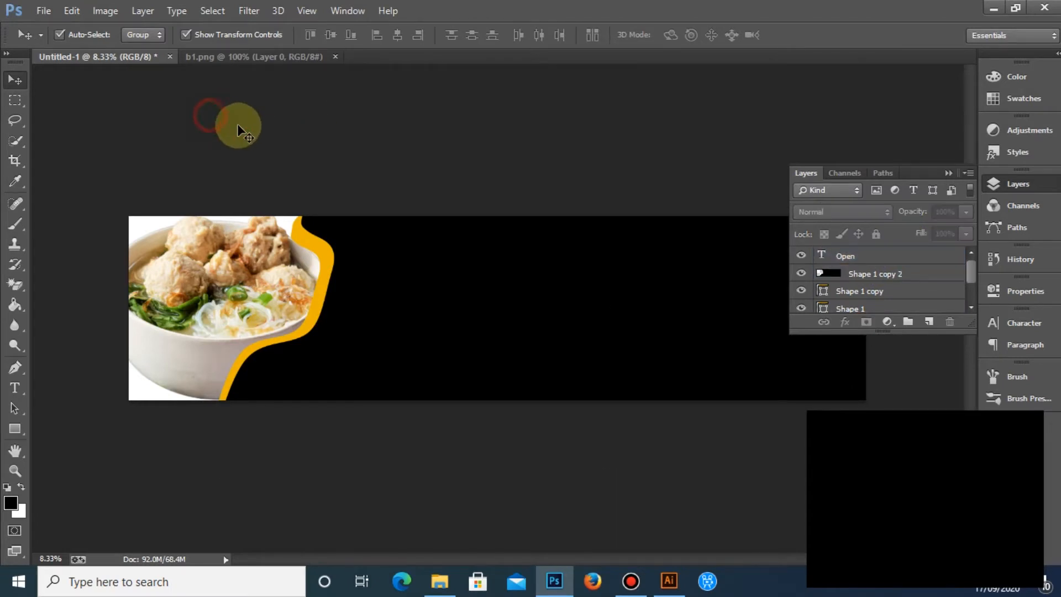
pyautogui.click(265, 145)
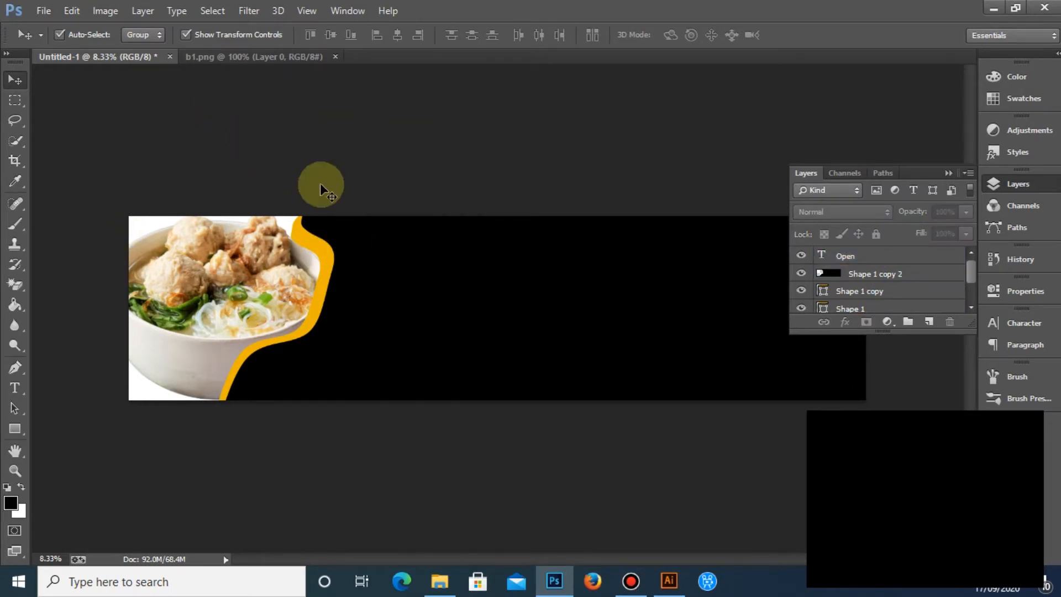
pyautogui.moveTo(225, 127); pyautogui.dragTo(315, 147)
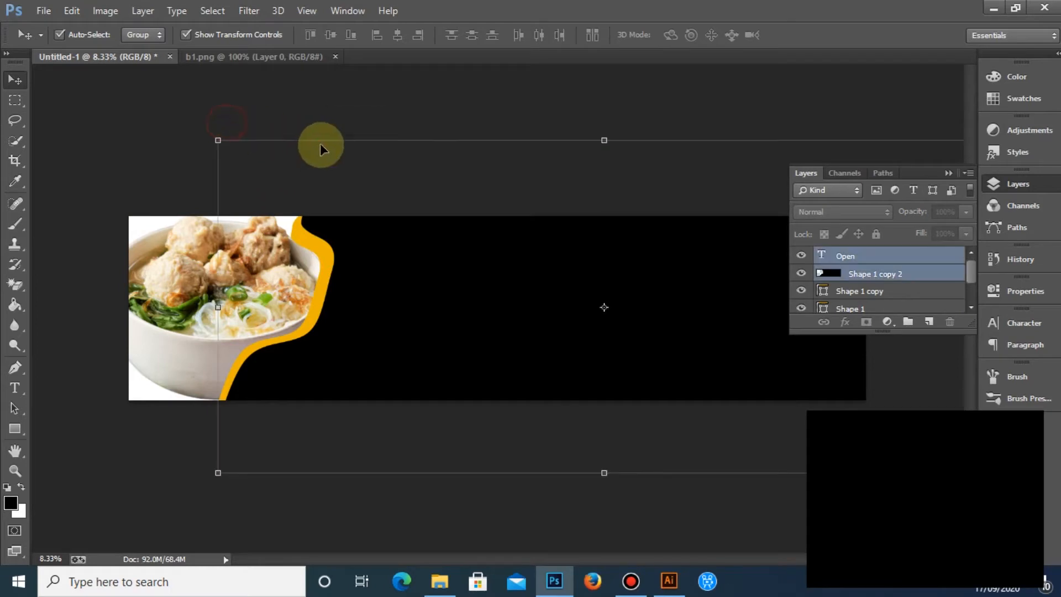
pyautogui.click(854, 257)
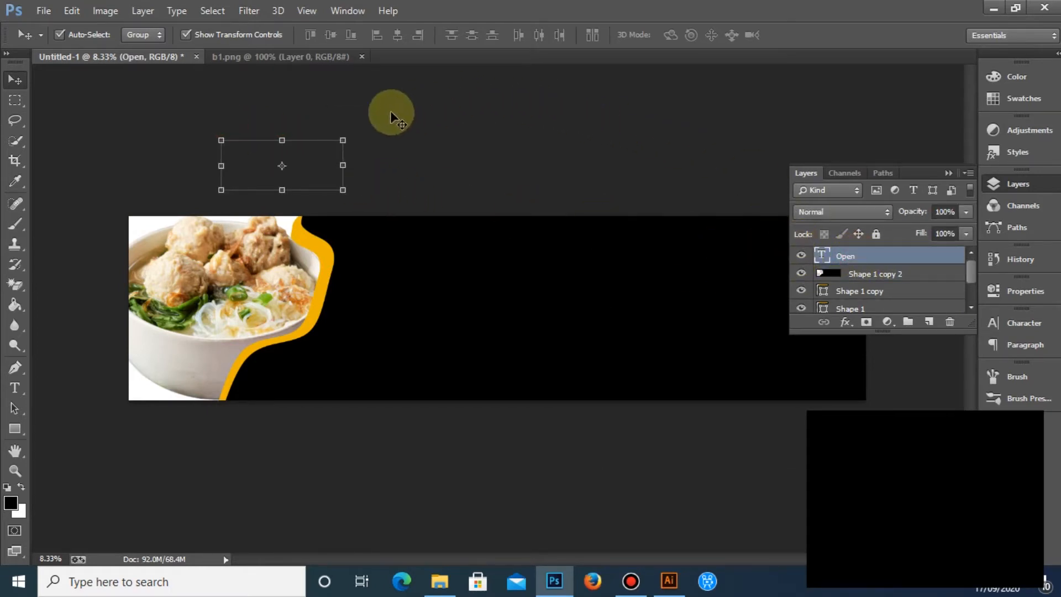
pyautogui.click(305, 151)
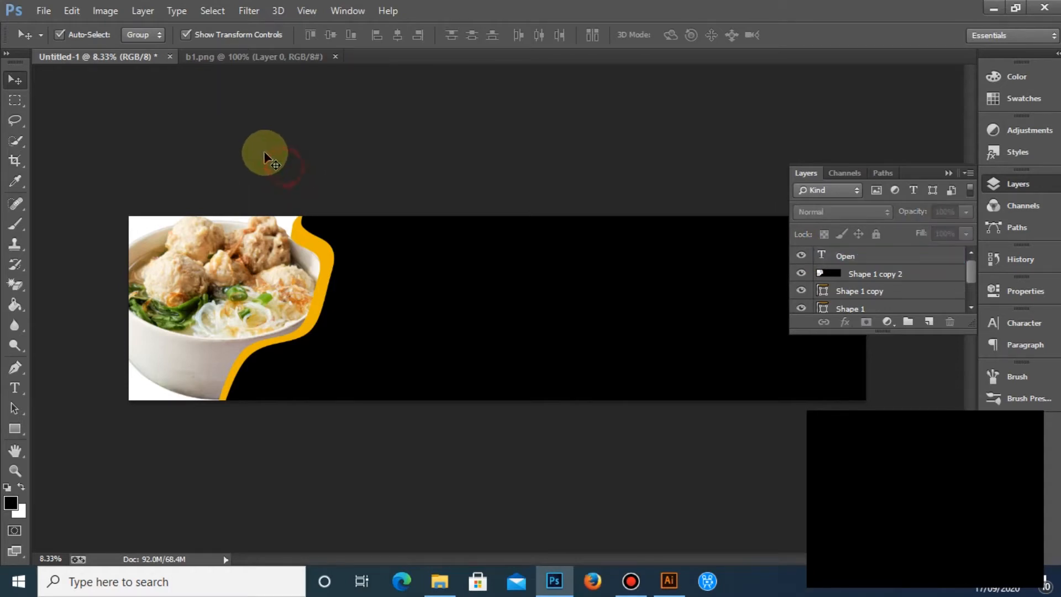
# Close the b1.png document and delete the black "Open" text layer from the banner
pyautogui.click(335, 57)
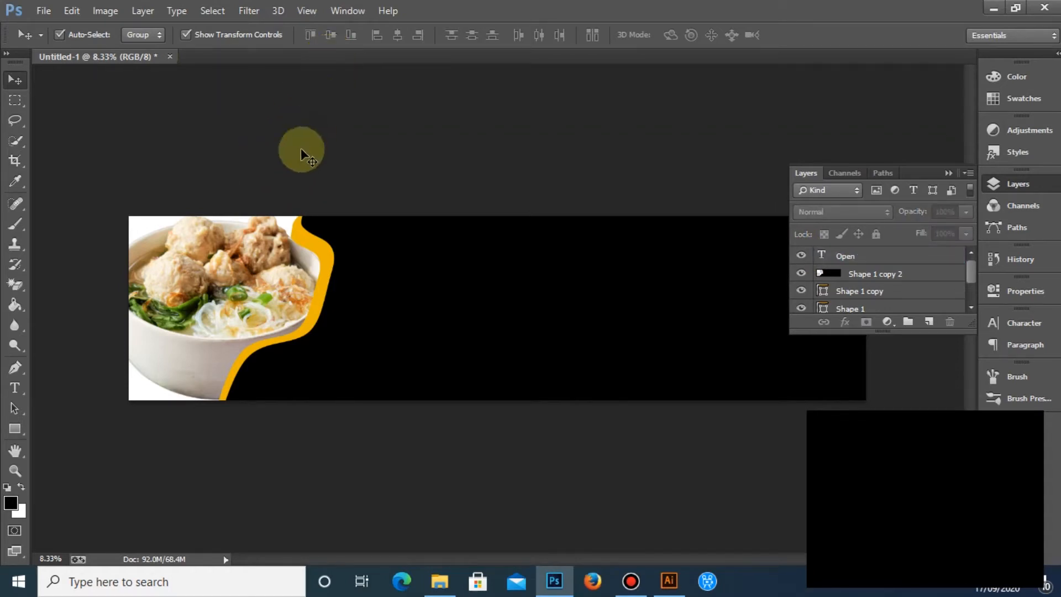
pyautogui.click(894, 260)
pyautogui.click(950, 322)
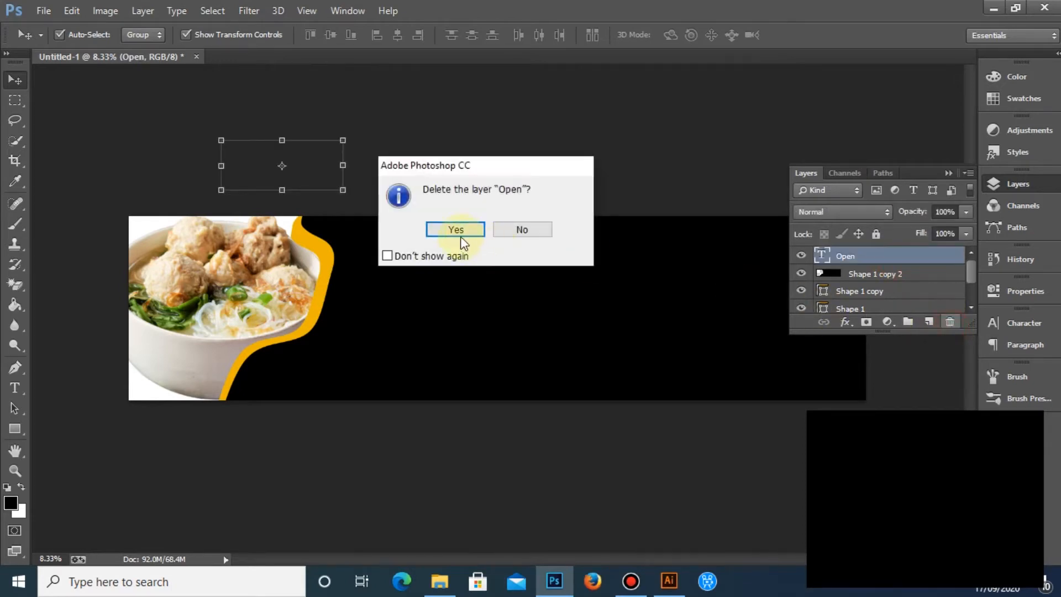
pyautogui.click(459, 231)
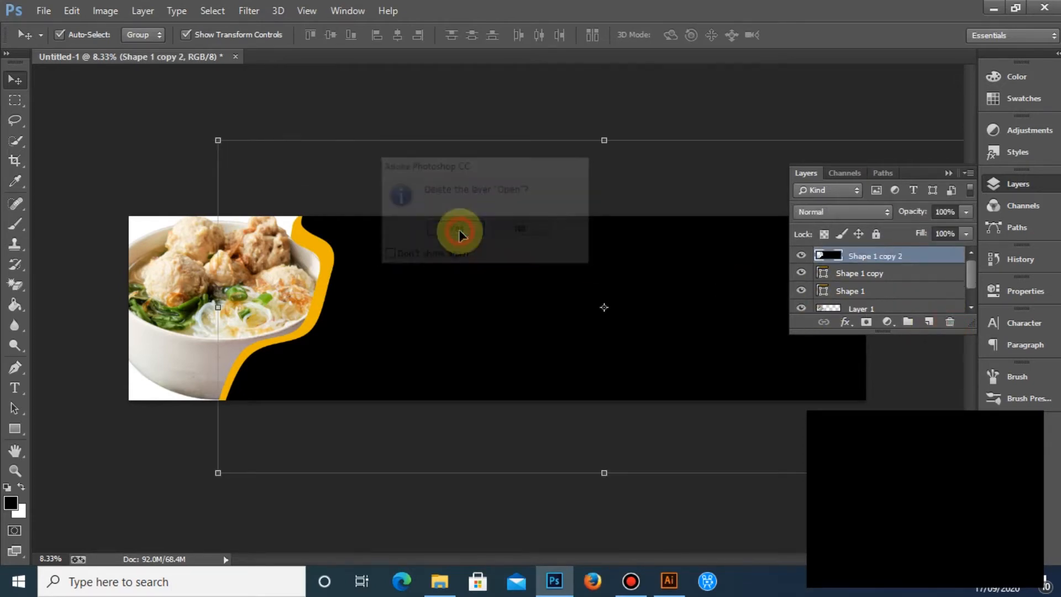
# Add the text "Open" in an off-white colour at 60 pt on the banner's black area, near its upper edge
pyautogui.click(14, 388)
pyautogui.click(525, 35)
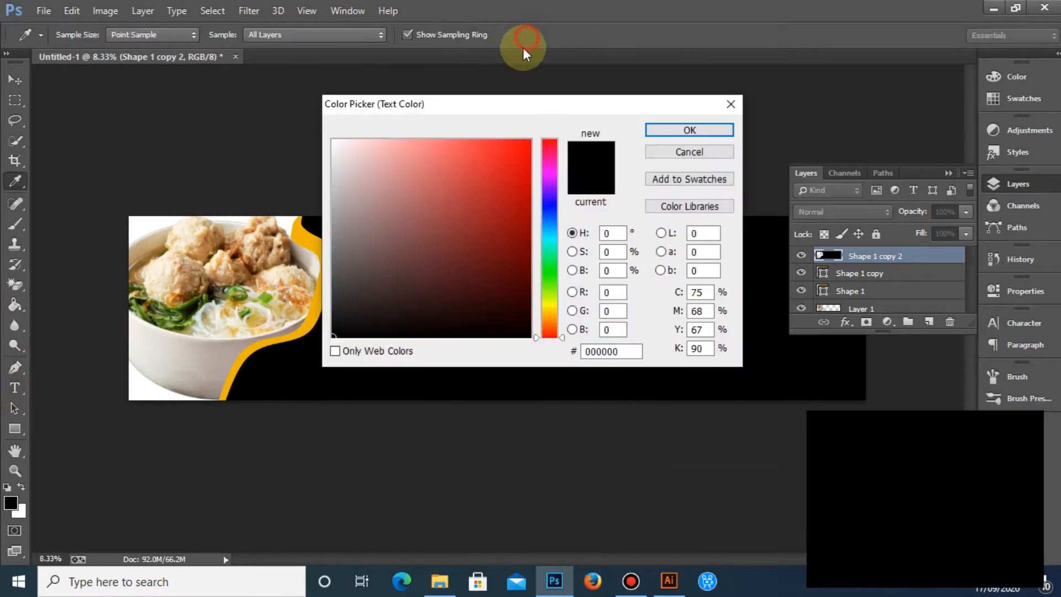
pyautogui.click(673, 129)
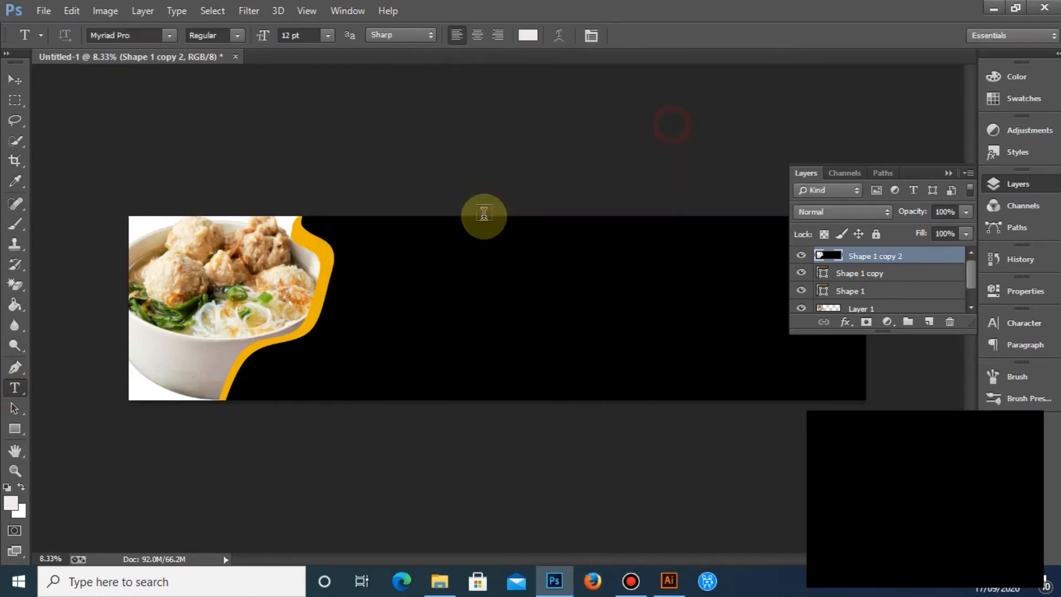
pyautogui.click(399, 239)
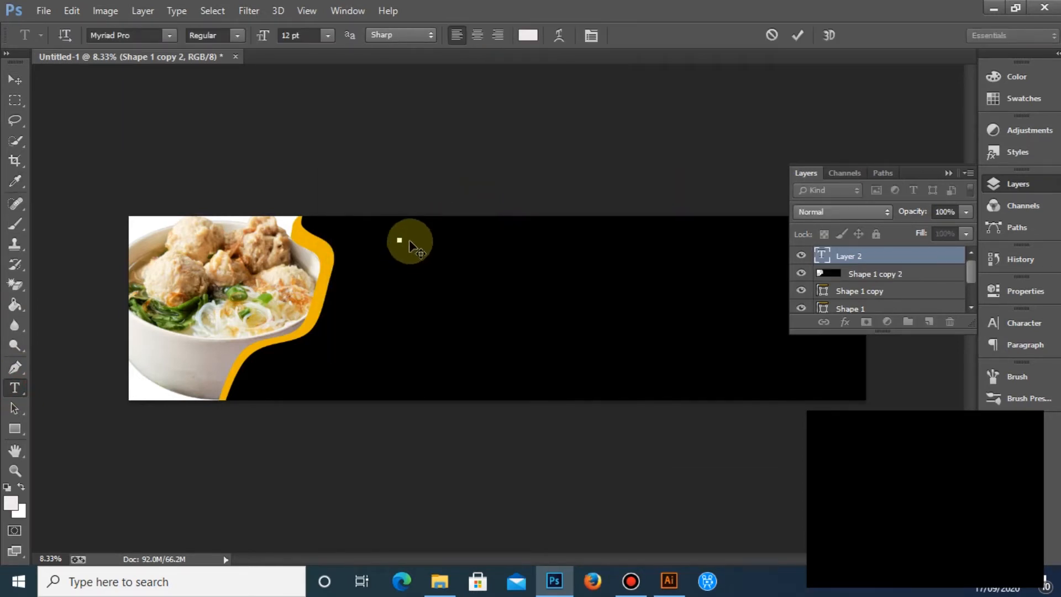
pyautogui.click(327, 36)
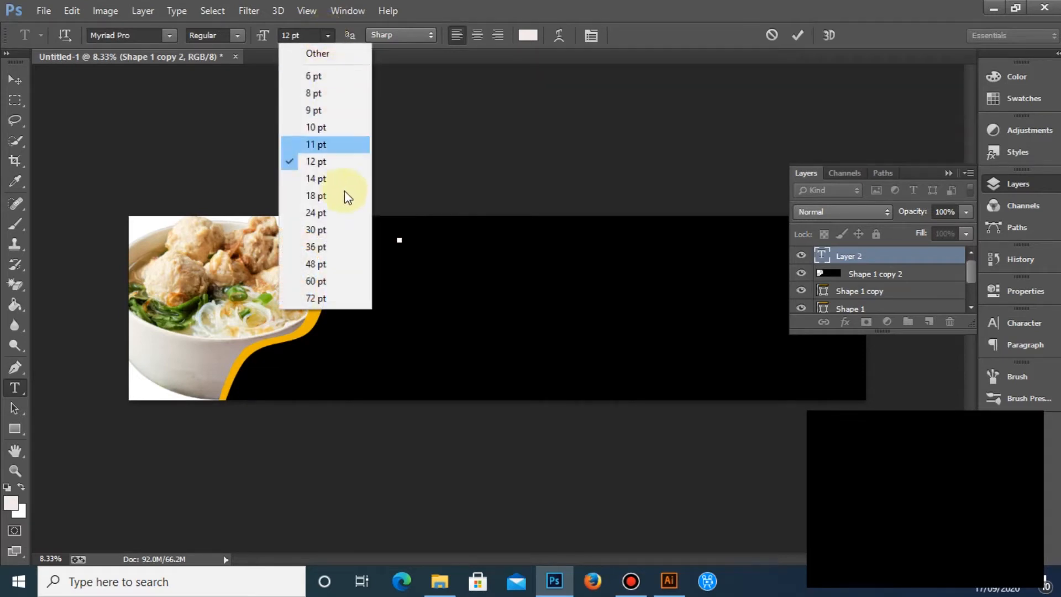
pyautogui.click(339, 279)
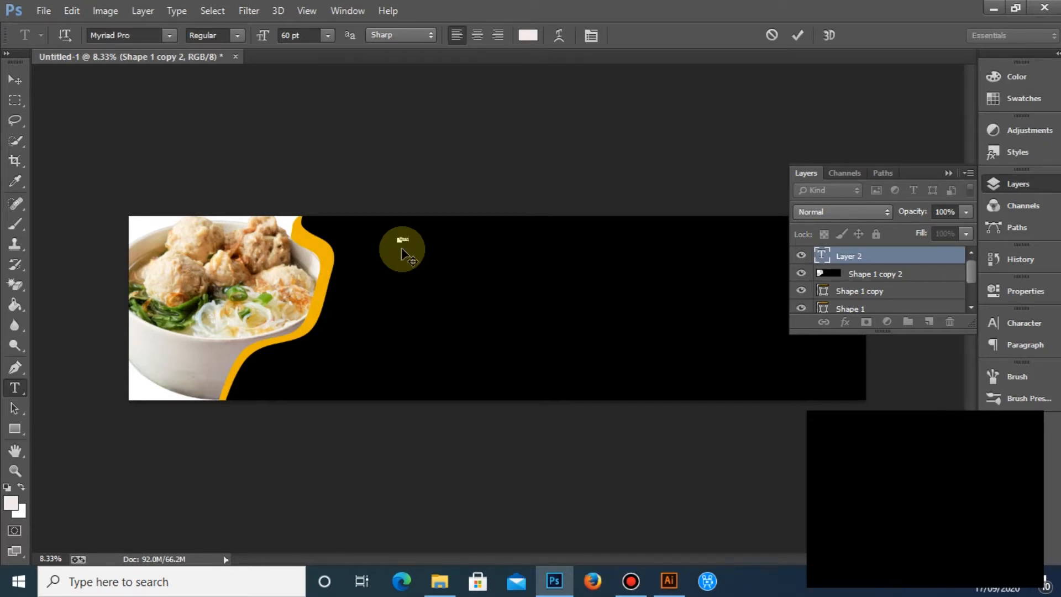
pyautogui.click(15, 80)
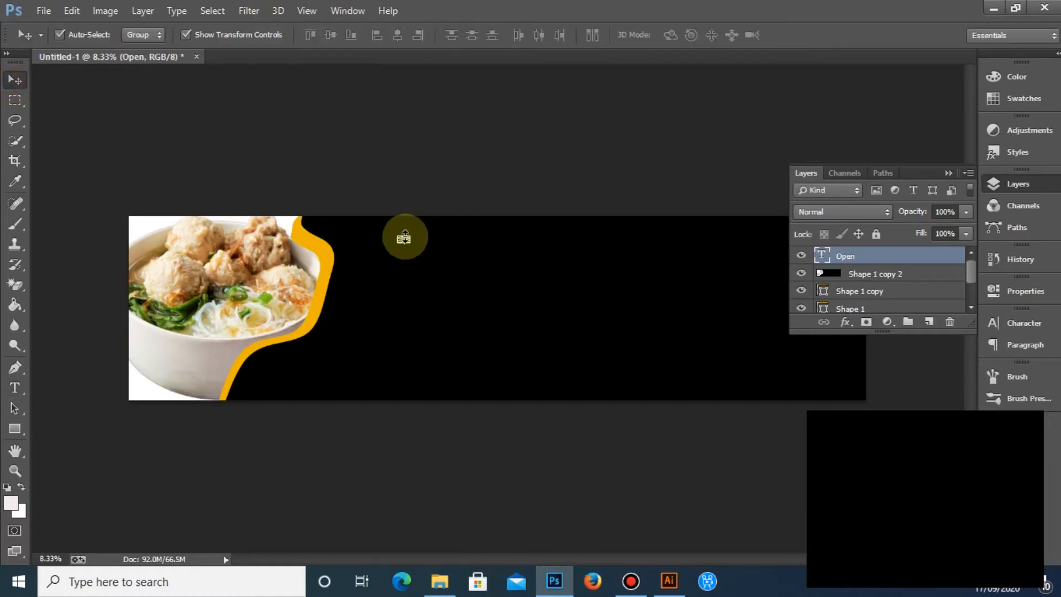
# Enlarge the "Open" text proportionally to about 1159% and apply the transformation
pyautogui.hotkey('ctrl', 't')
pyautogui.moveTo(409, 236); pyautogui.dragTo(461, 219)
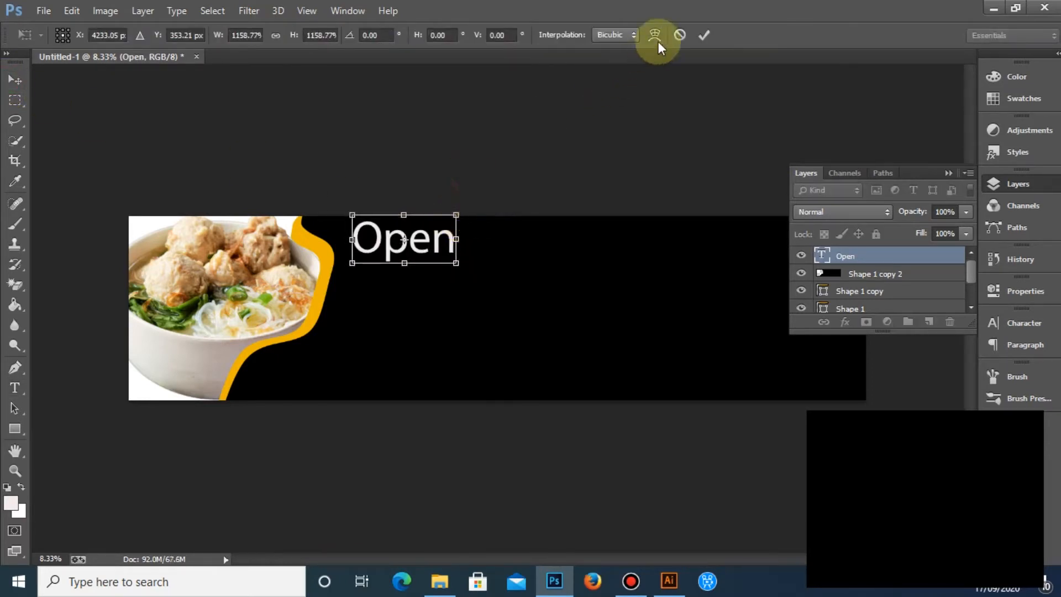
pyautogui.click(706, 32)
pyautogui.click(599, 113)
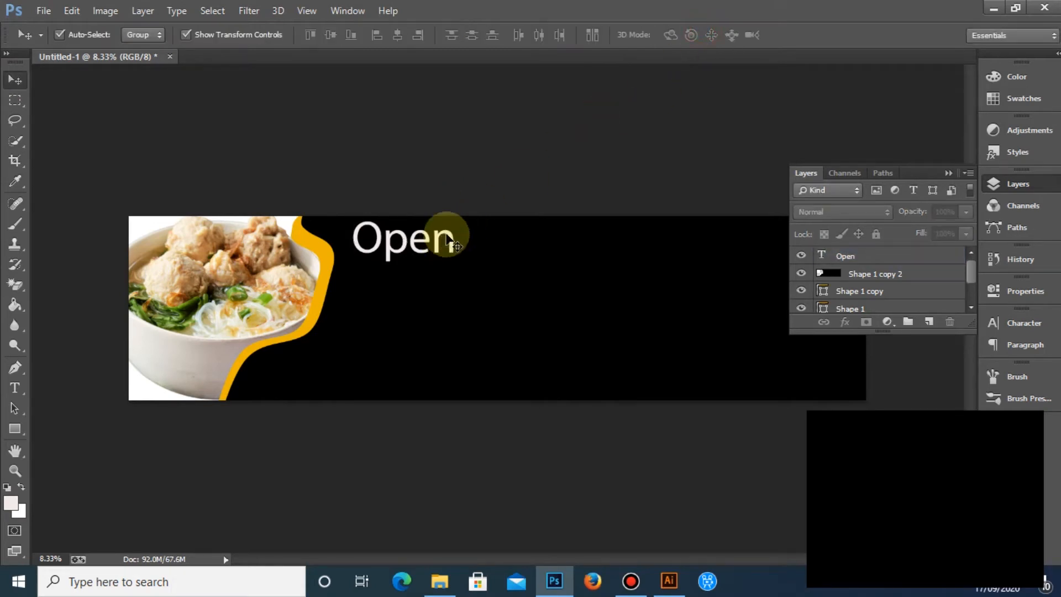
# Change the font of the whole "Open" text to Cooper Black
pyautogui.click(447, 238)
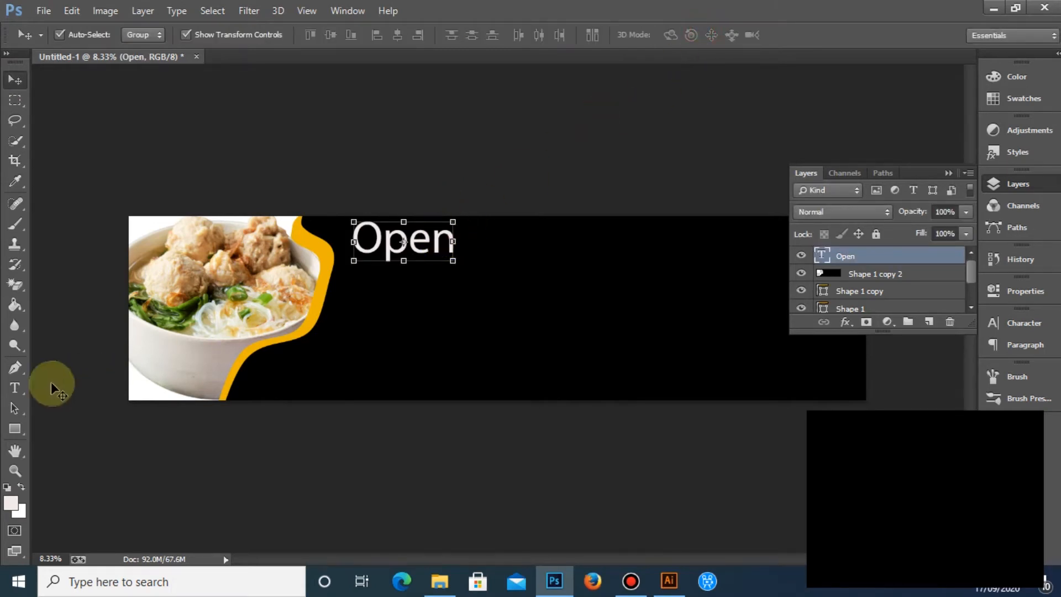
pyautogui.click(15, 388)
pyautogui.click(451, 243)
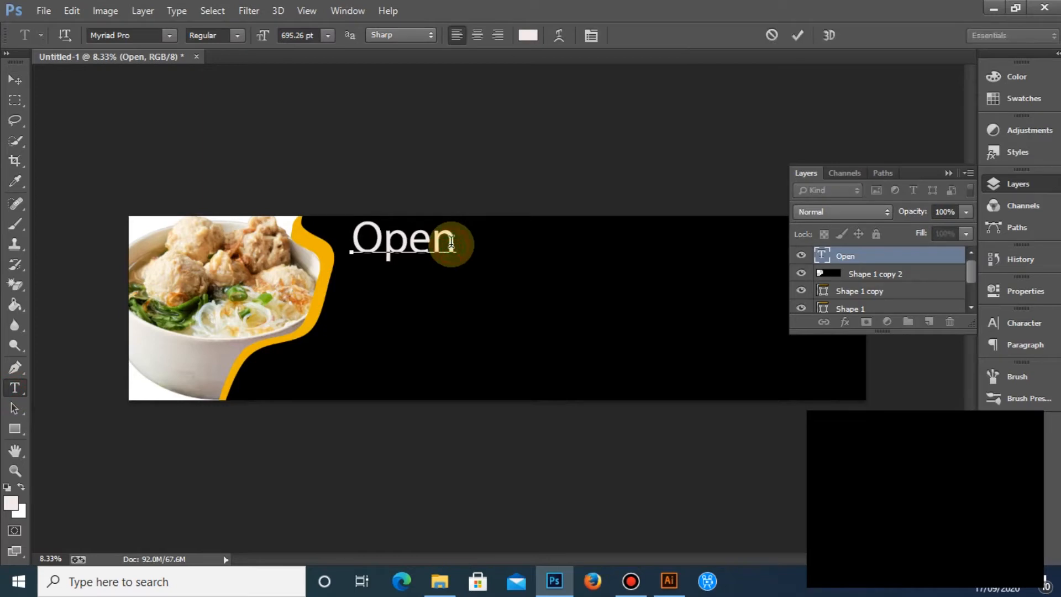
pyautogui.moveTo(455, 243); pyautogui.dragTo(351, 238)
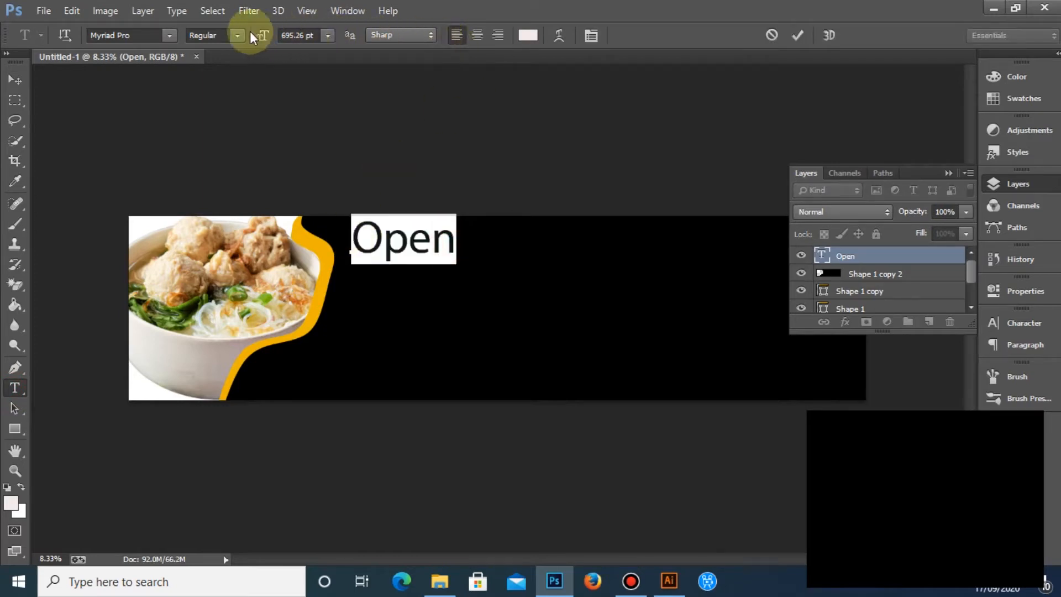
pyautogui.click(170, 36)
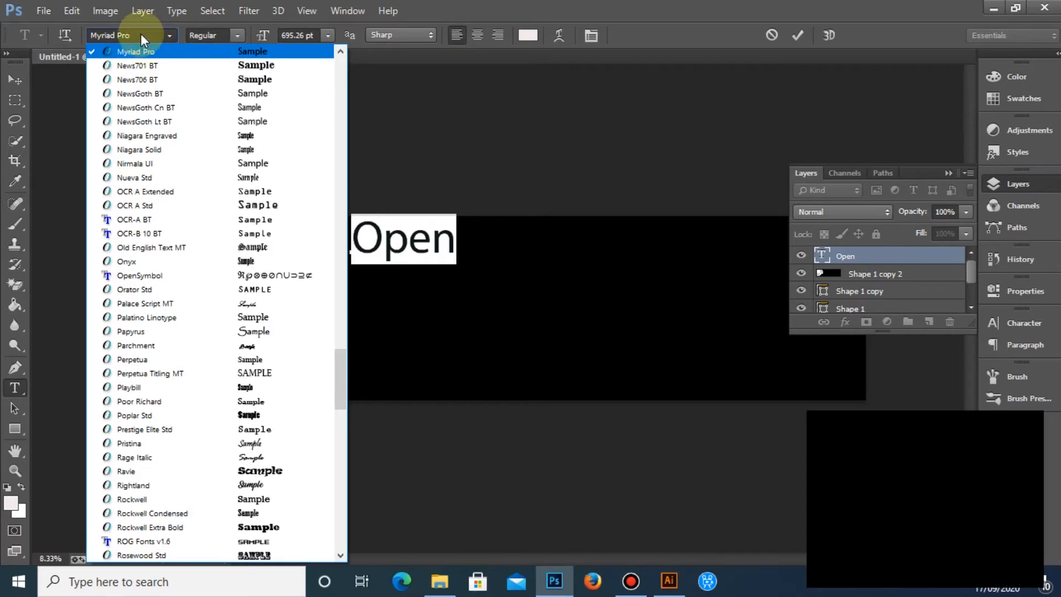
pyautogui.click(141, 35)
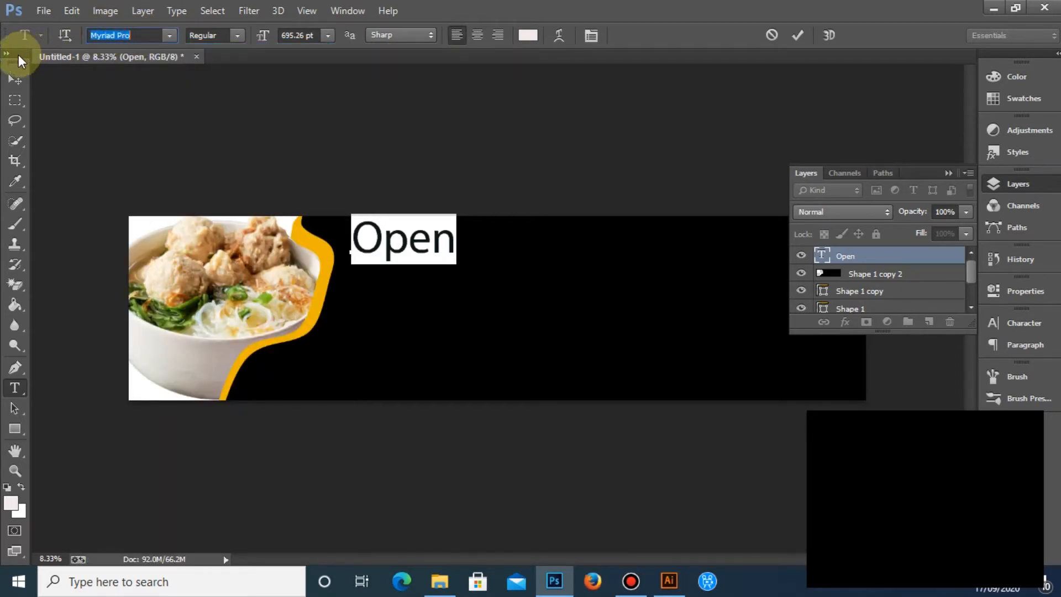
pyautogui.write('Colonna MT')
pyautogui.click(170, 35)
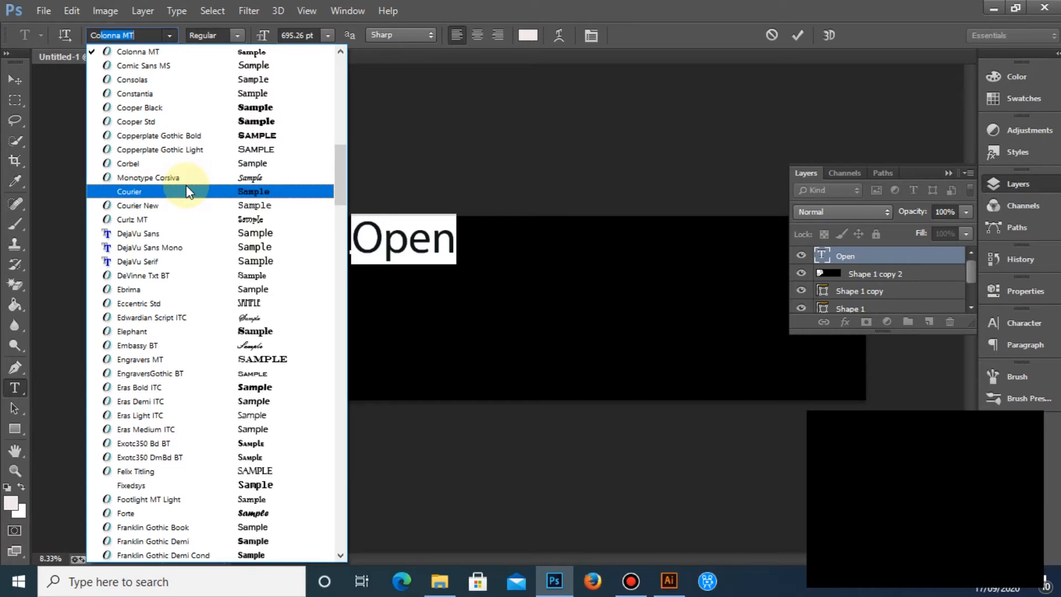
pyautogui.click(154, 110)
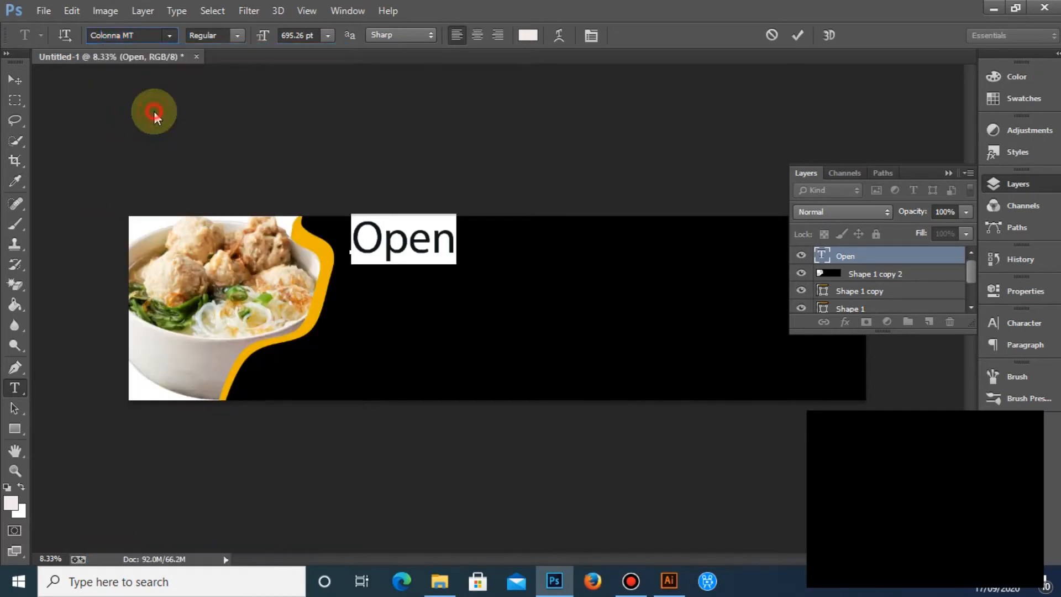
pyautogui.click(15, 79)
pyautogui.click(103, 103)
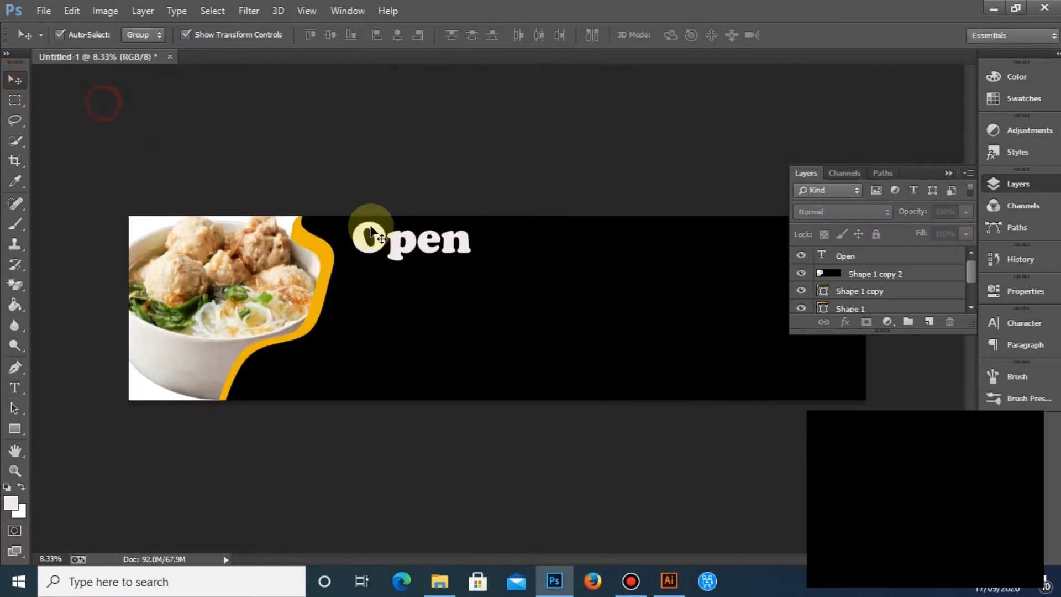
# Scale the "Open" text down to about 57% and place it beside the orange wave at the banner's upper edge
pyautogui.click(407, 247)
pyautogui.moveTo(469, 221); pyautogui.dragTo(446, 226)
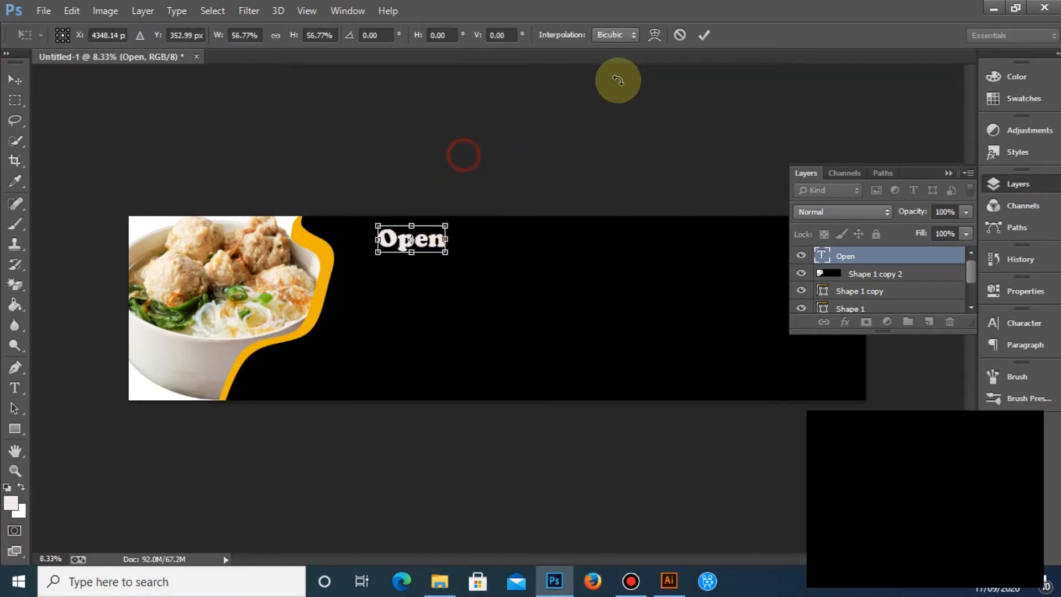
pyautogui.click(702, 35)
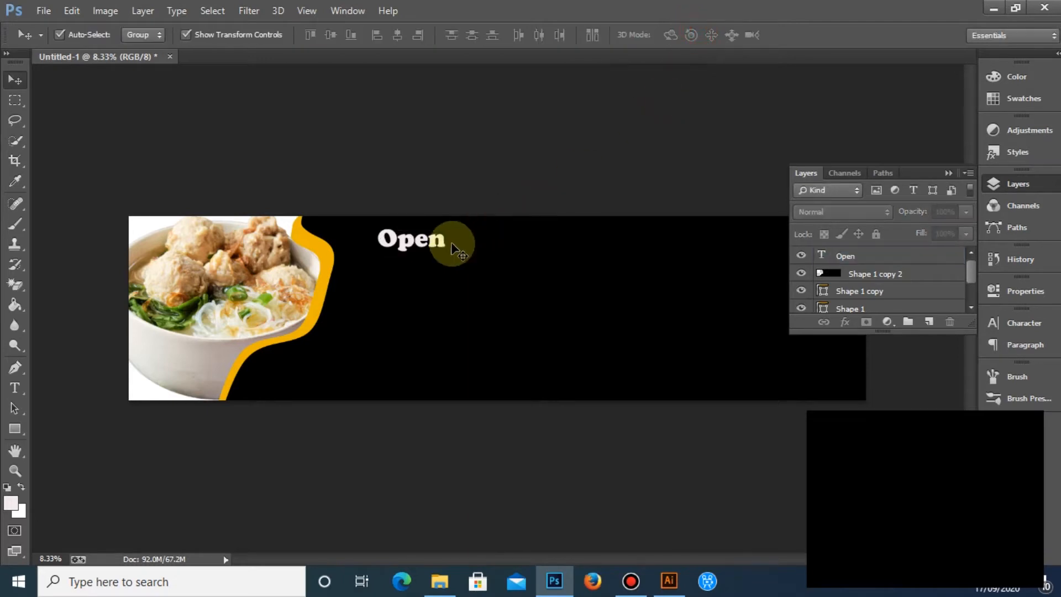
pyautogui.moveTo(445, 245); pyautogui.dragTo(404, 237)
pyautogui.click(452, 162)
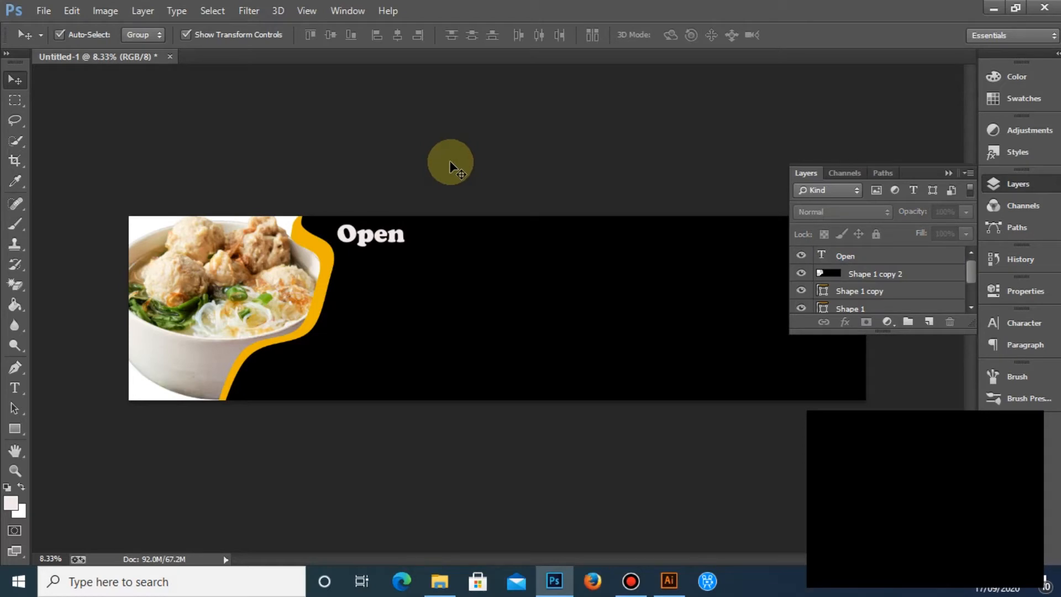
pyautogui.click(949, 174)
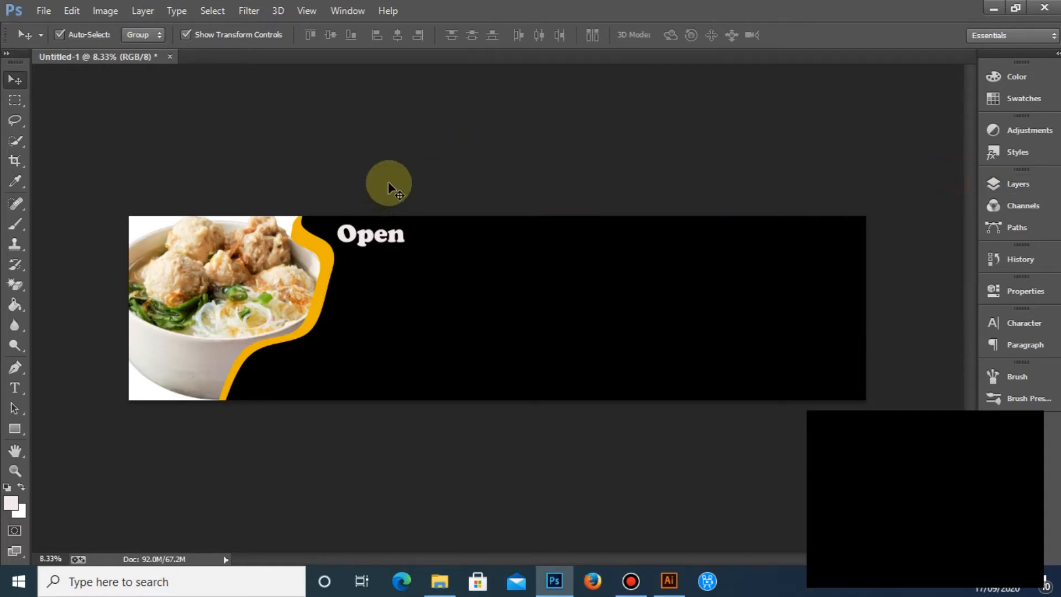
pyautogui.click(379, 242)
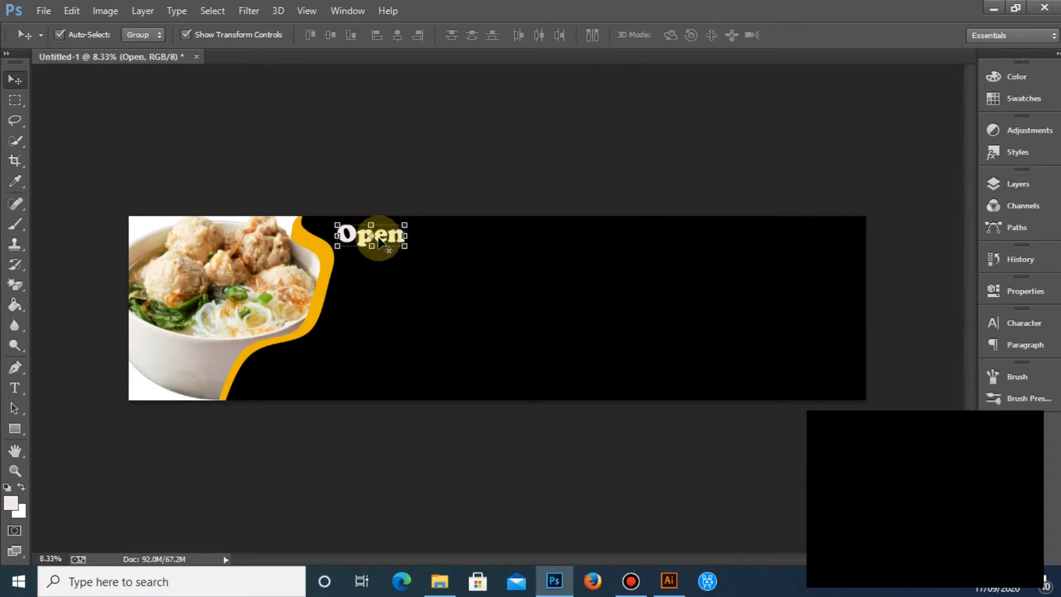
pyautogui.hotkey('ctrl', 't')
pyautogui.moveTo(371, 234); pyautogui.dragTo(457, 252)
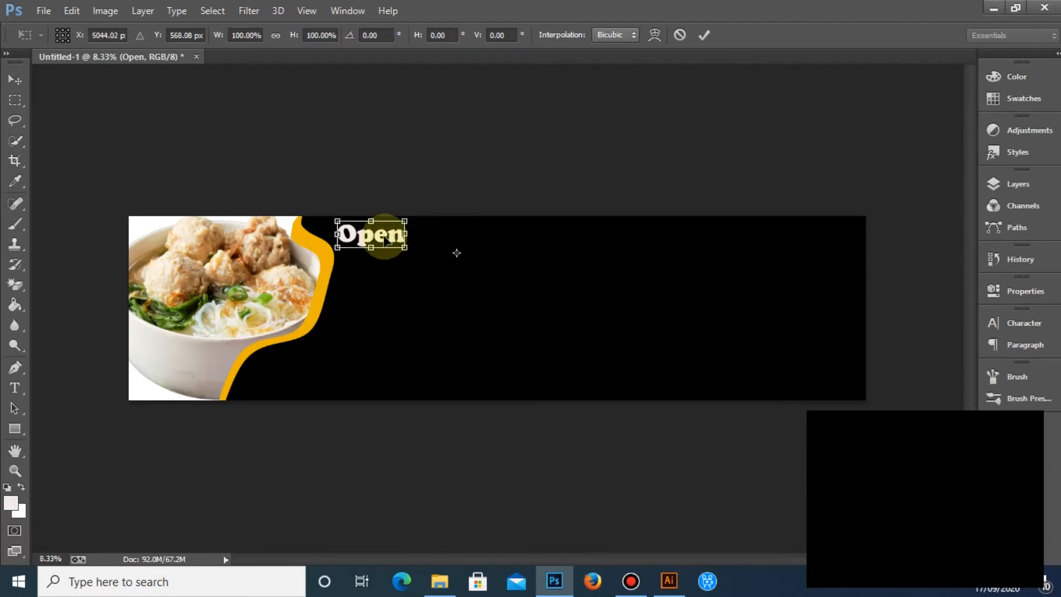
pyautogui.click(703, 35)
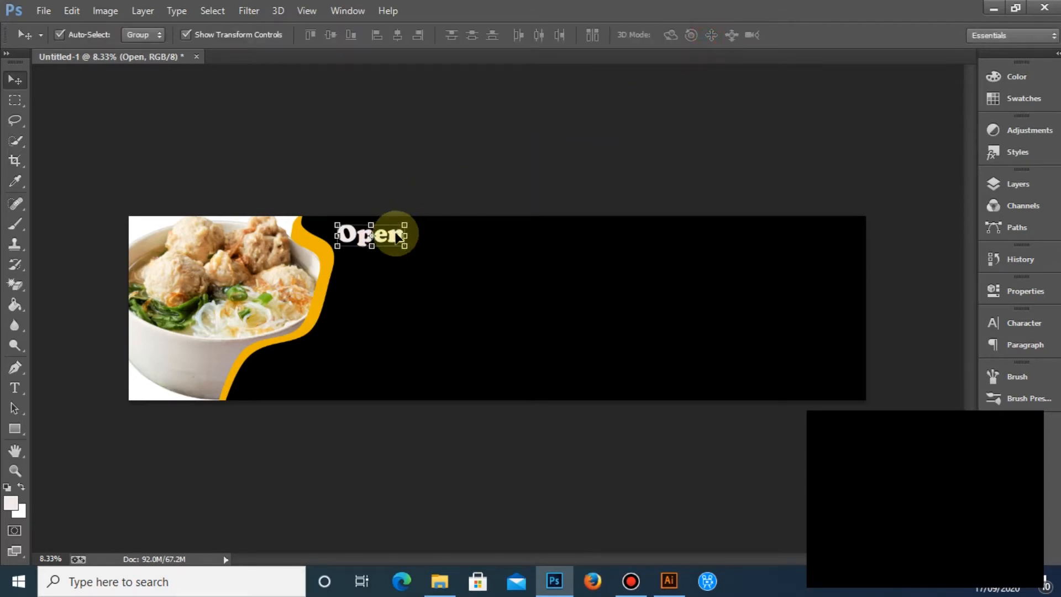
# Duplicate the "Open" text into the middle of the black area and change the copy's wording to "BAKSO"
pyautogui.moveTo(398, 236); pyautogui.dragTo(582, 273)
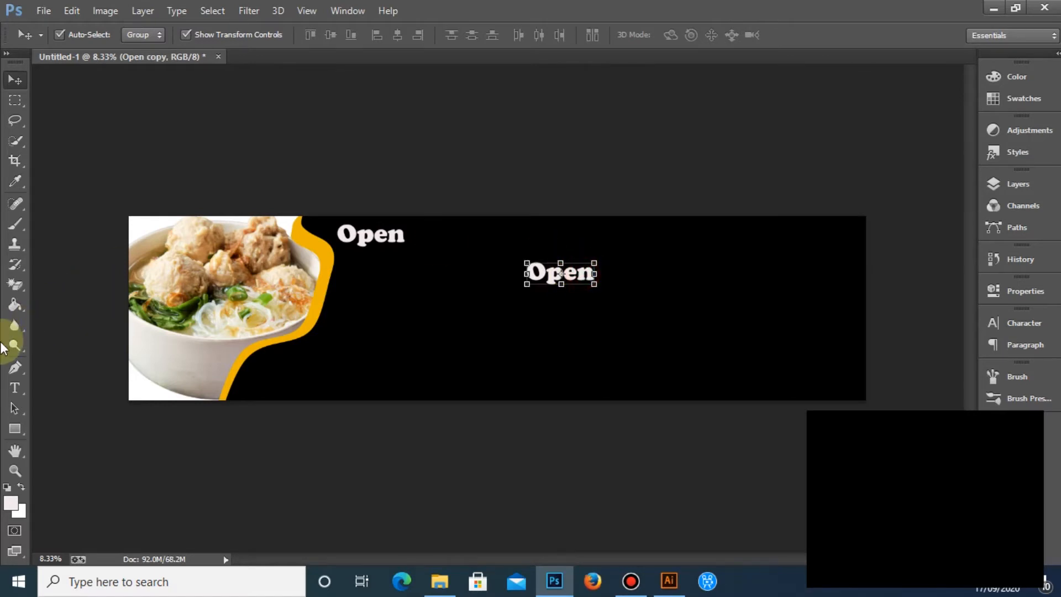
pyautogui.click(15, 388)
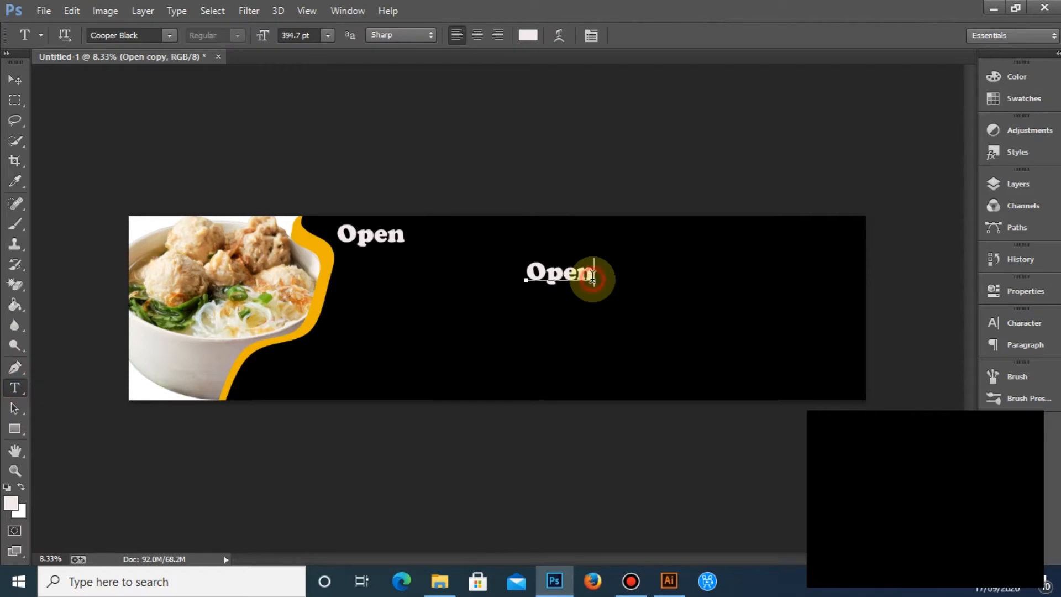
pyautogui.doubleClick(592, 278)
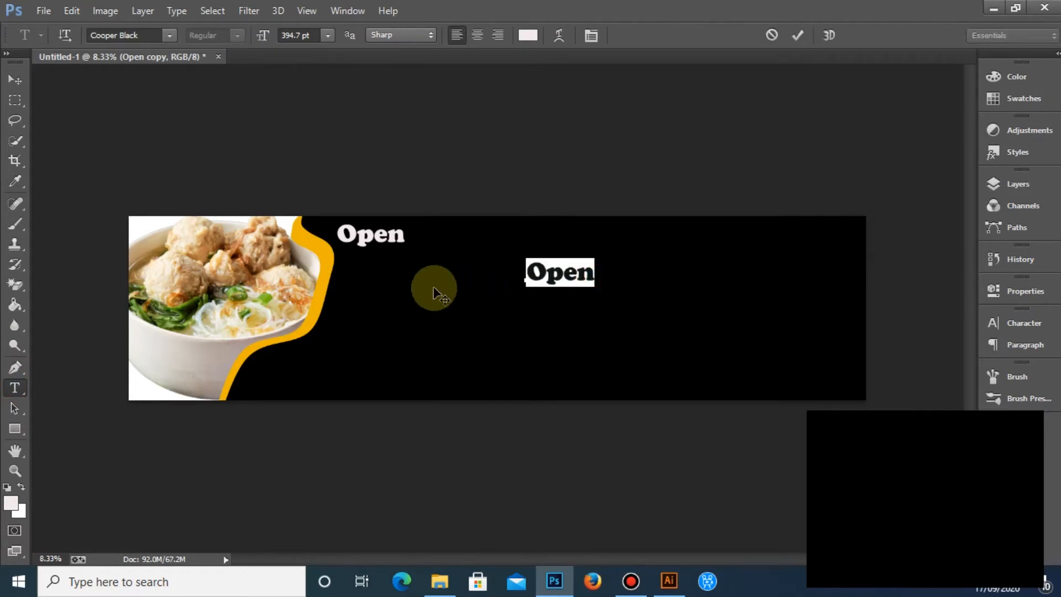
pyautogui.write('BA')
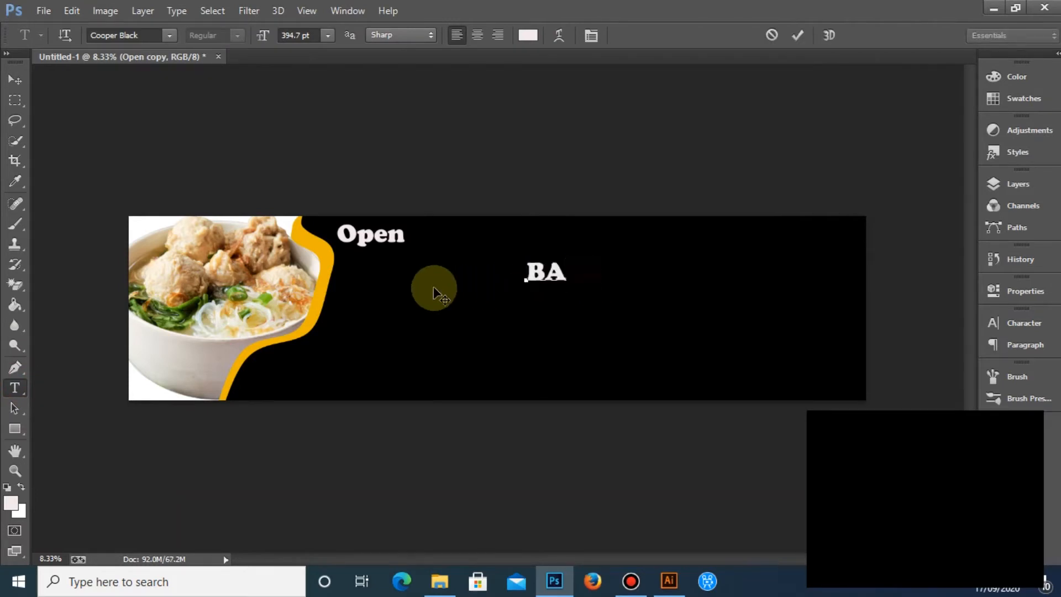
pyautogui.write('KDS')
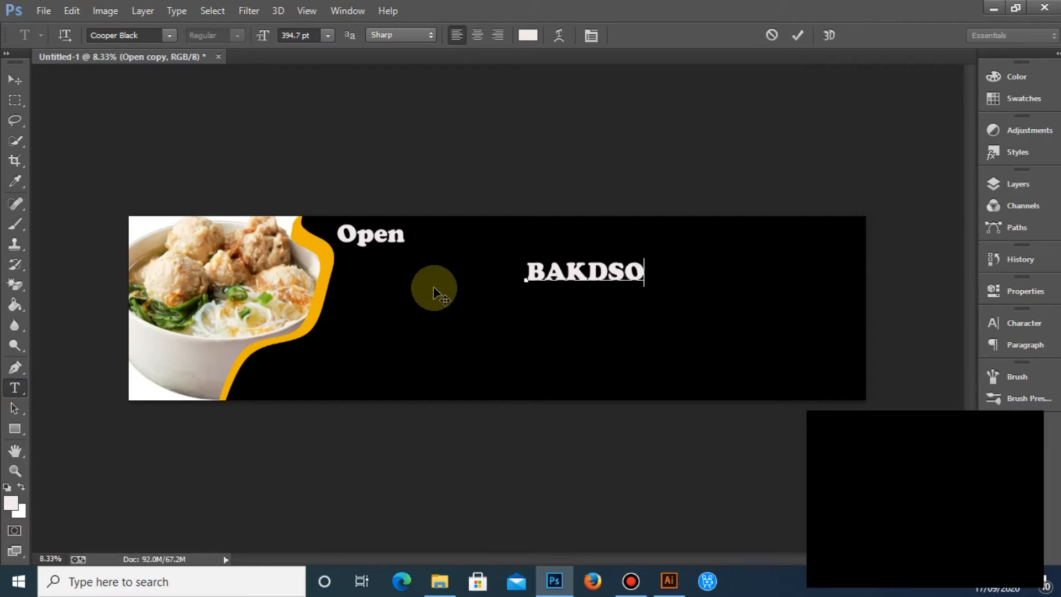
pyautogui.write('O')
pyautogui.press('BackSpace')
pyautogui.press('BackSpace')
pyautogui.press('BackSpace')
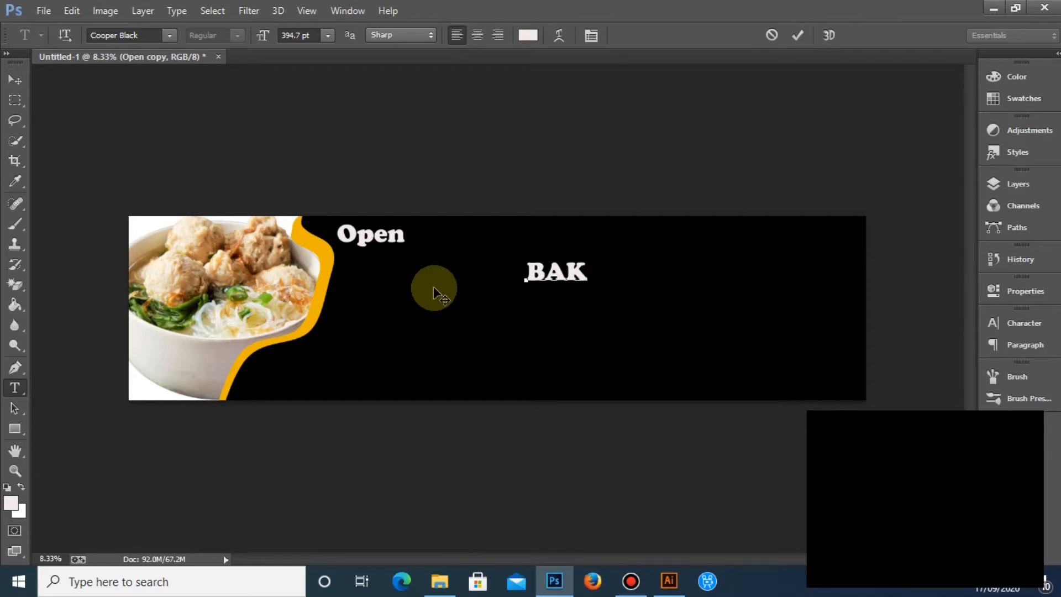
pyautogui.write('SO')
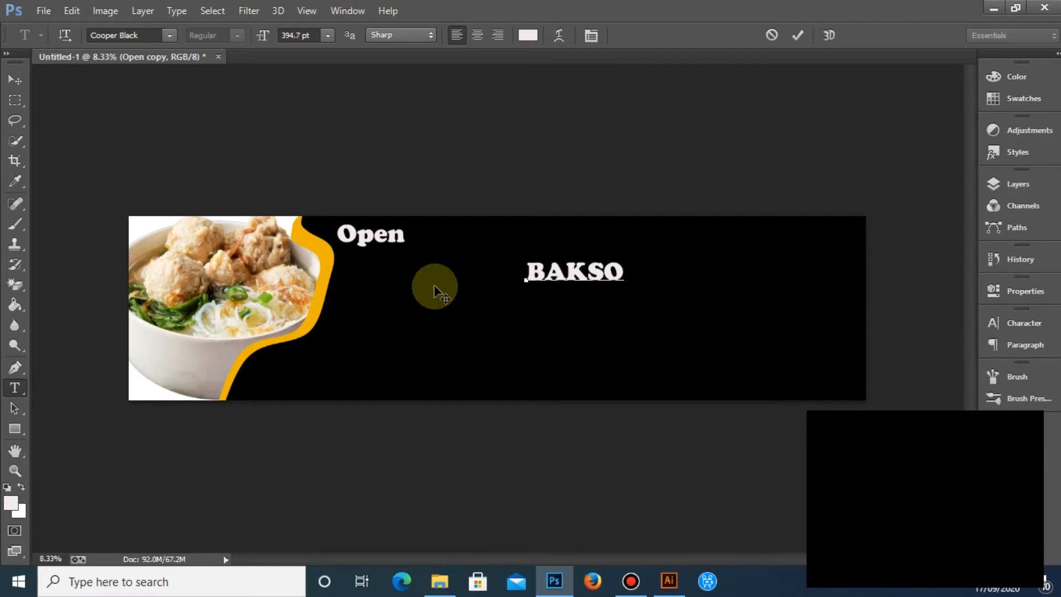
# Set the tracking of the whole "BAKSO" text to 60 and shift the text slightly toward the soup photo
pyautogui.moveTo(628, 271); pyautogui.dragTo(493, 276)
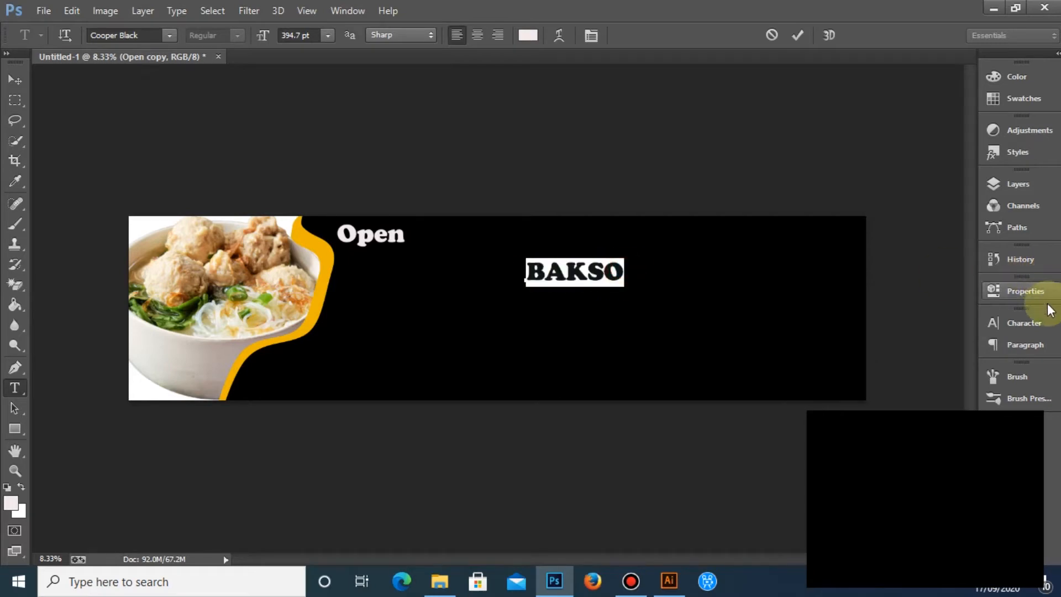
pyautogui.click(1000, 324)
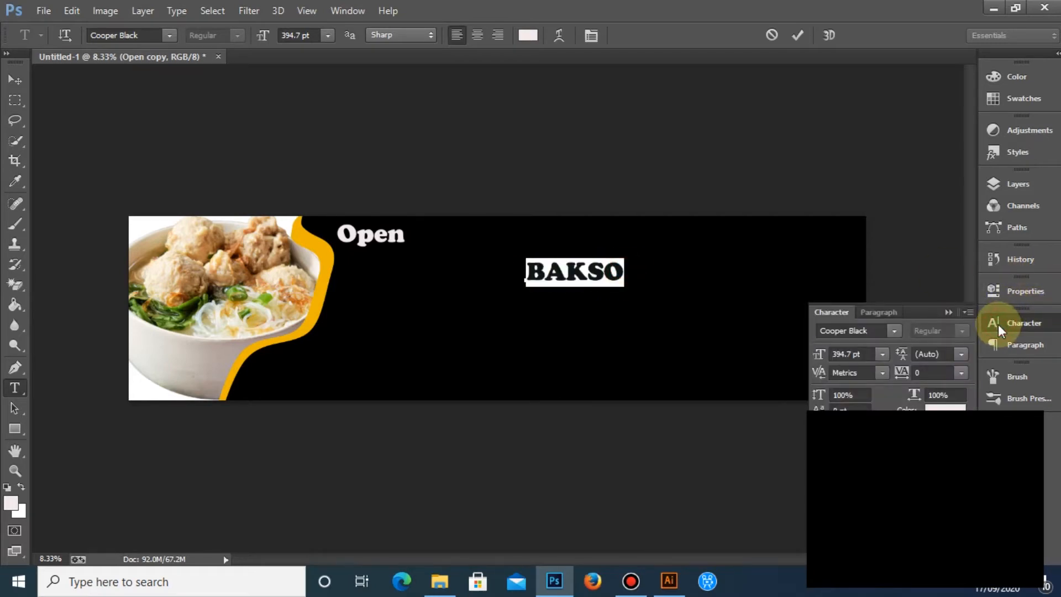
pyautogui.click(935, 373)
pyautogui.write('60')
pyautogui.press('Return')
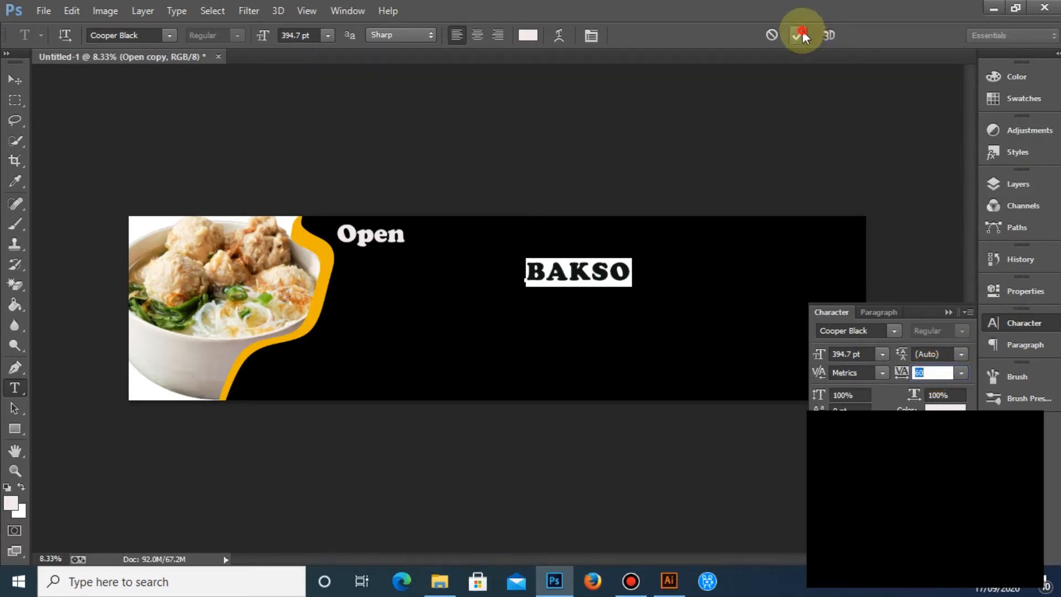
pyautogui.click(797, 35)
pyautogui.click(15, 81)
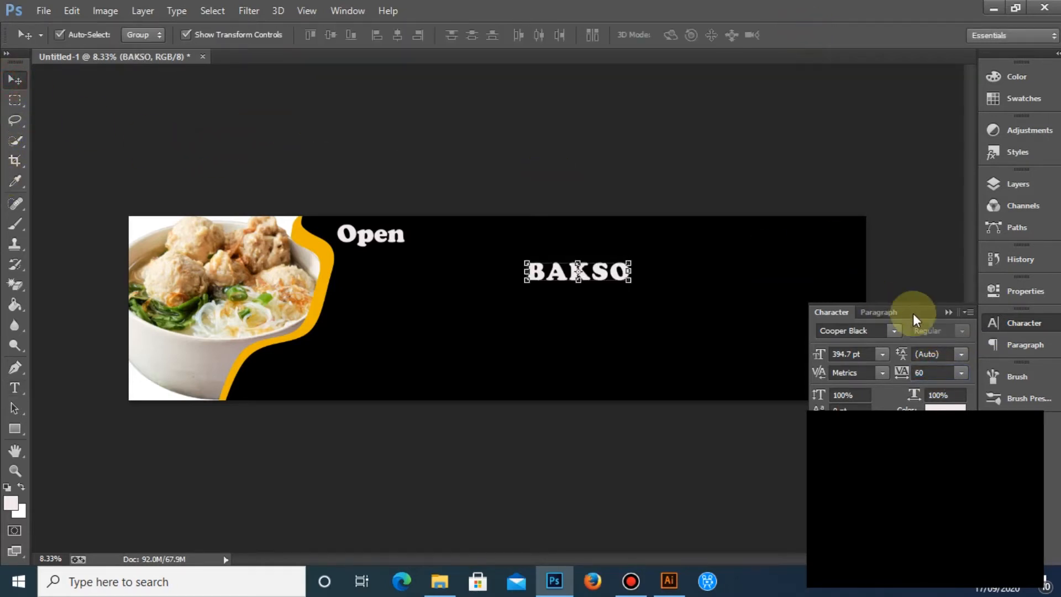
pyautogui.click(949, 314)
pyautogui.moveTo(617, 268); pyautogui.dragTo(604, 273)
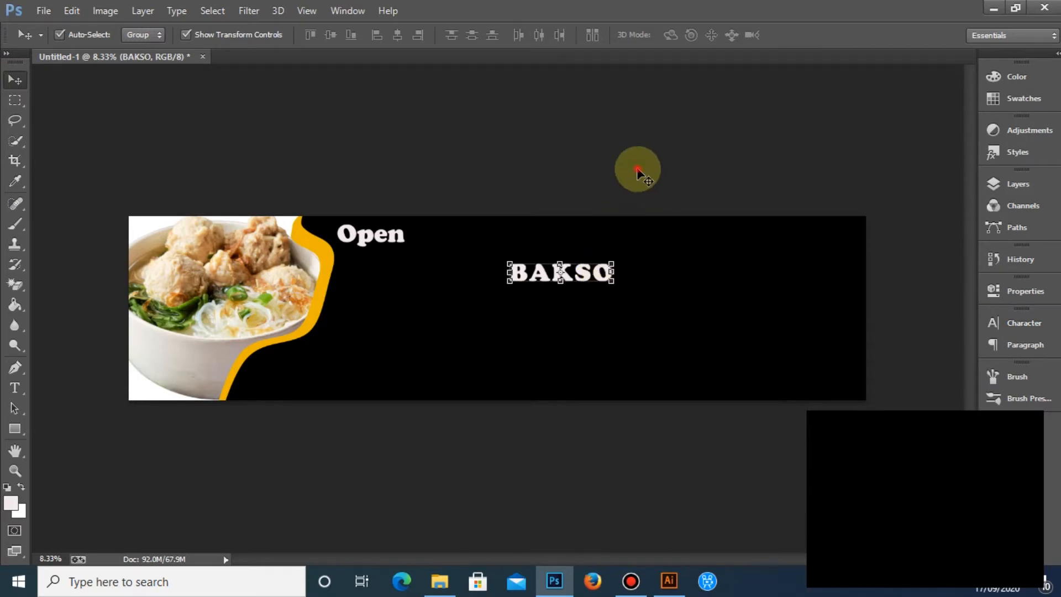
pyautogui.click(640, 171)
# Duplicate the "BAKSO" text directly below the original and change the copy's wording to "ANEKA RASA"
pyautogui.click(598, 278)
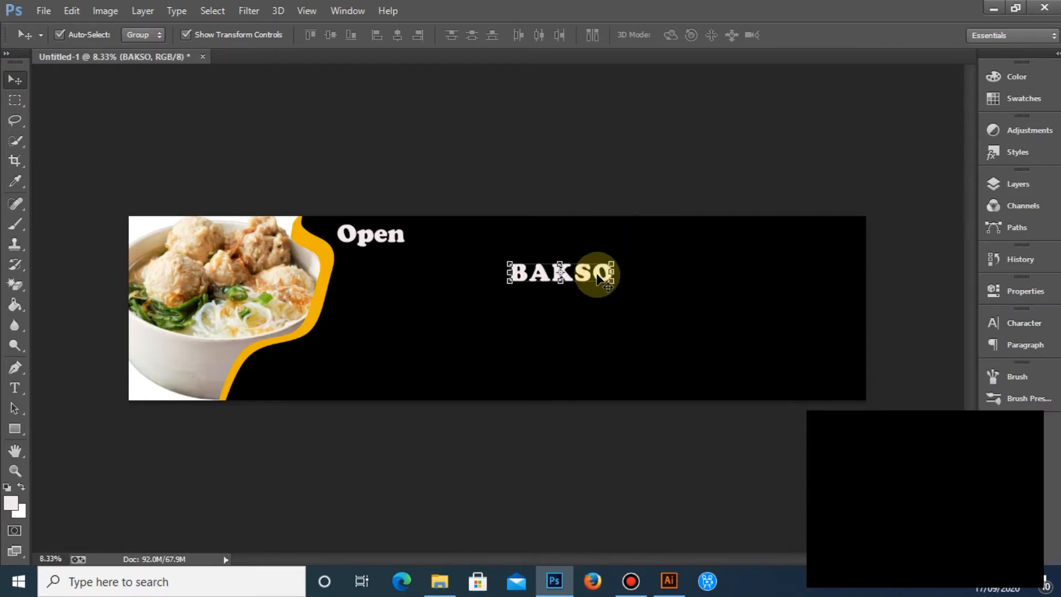
pyautogui.keyDown('alt'); pyautogui.moveTo(599, 278); pyautogui.dragTo(605, 309); pyautogui.keyUp('alt')
pyautogui.click(15, 388)
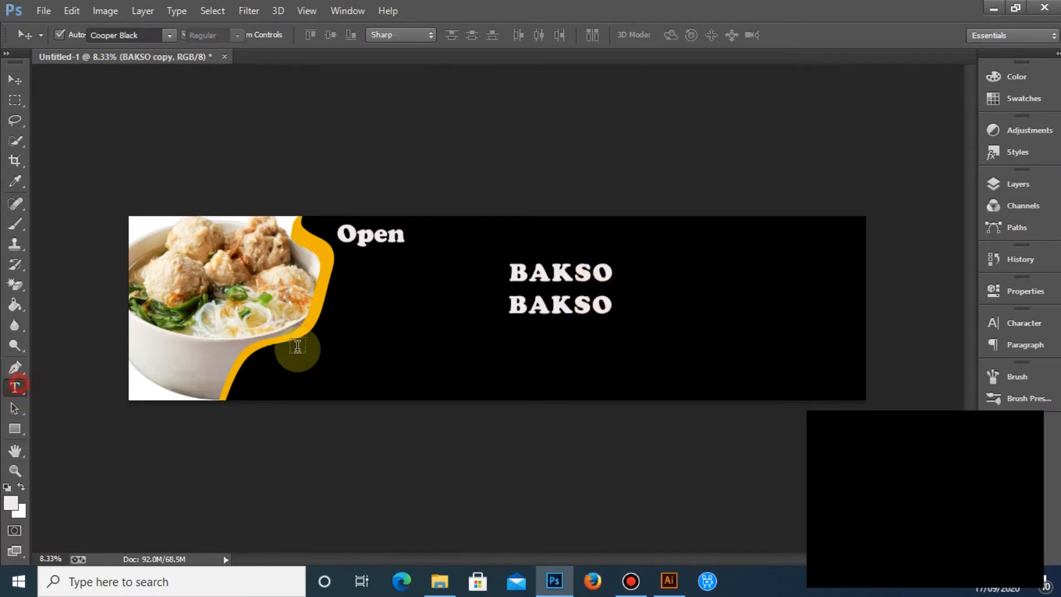
pyautogui.click(599, 313)
pyautogui.doubleClick(598, 310)
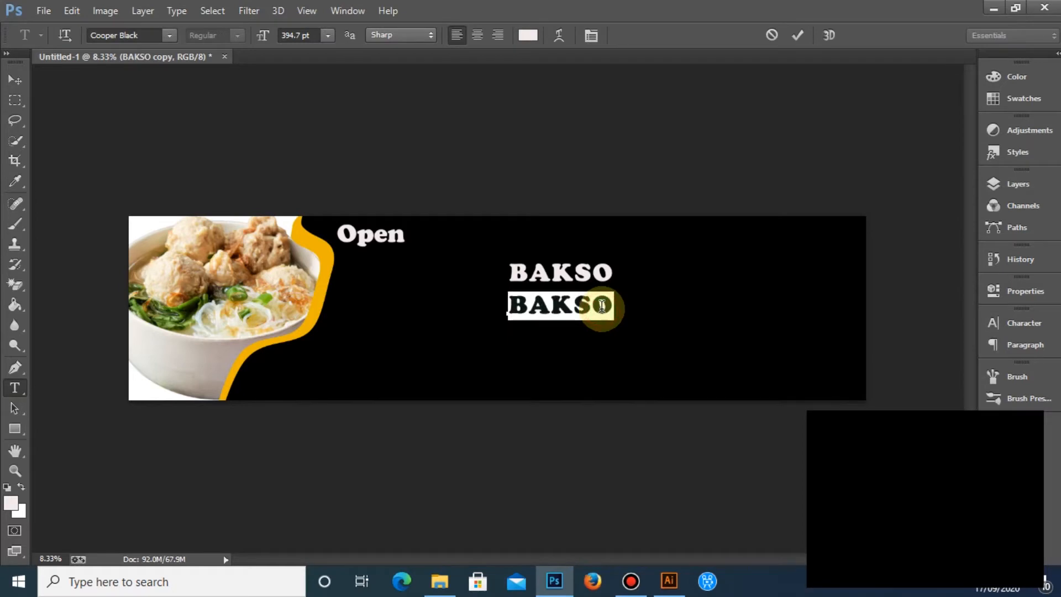
pyautogui.write('ANEKA')
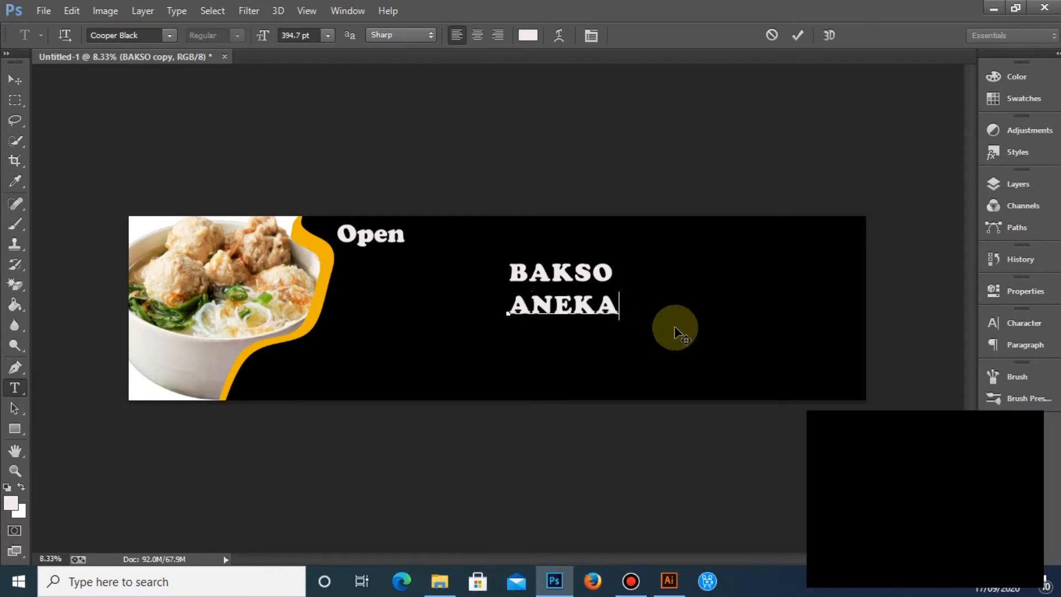
pyautogui.write(' r')
pyautogui.press('BackSpace')
pyautogui.write('RASA')
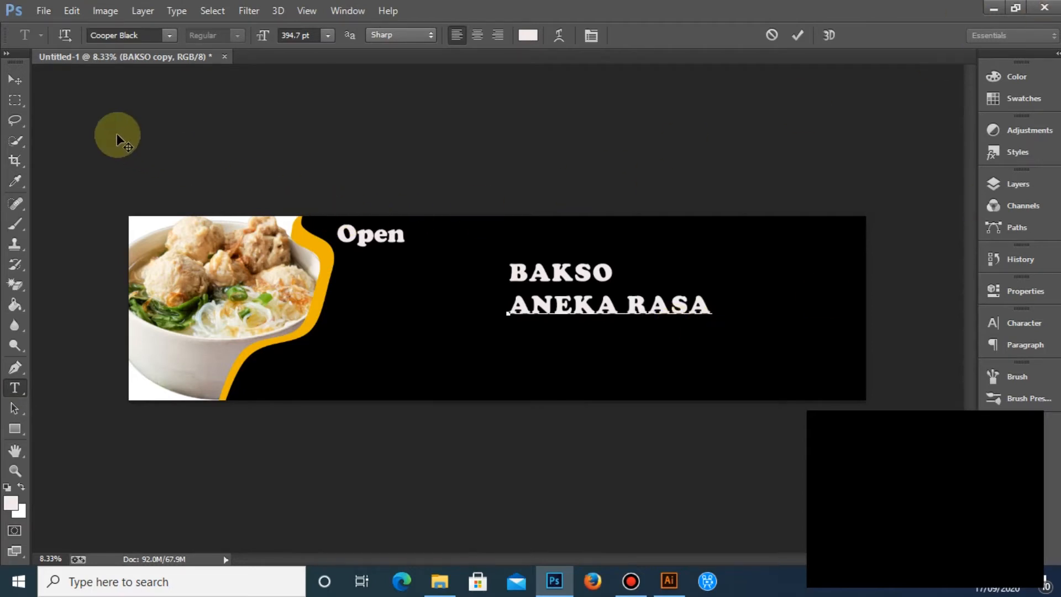
pyautogui.click(13, 79)
# Stretch the "ANEKA RASA" text to about 219% width and 335% height, place it beside the orange wave, and apply the transformation
pyautogui.moveTo(711, 304); pyautogui.dragTo(813, 247)
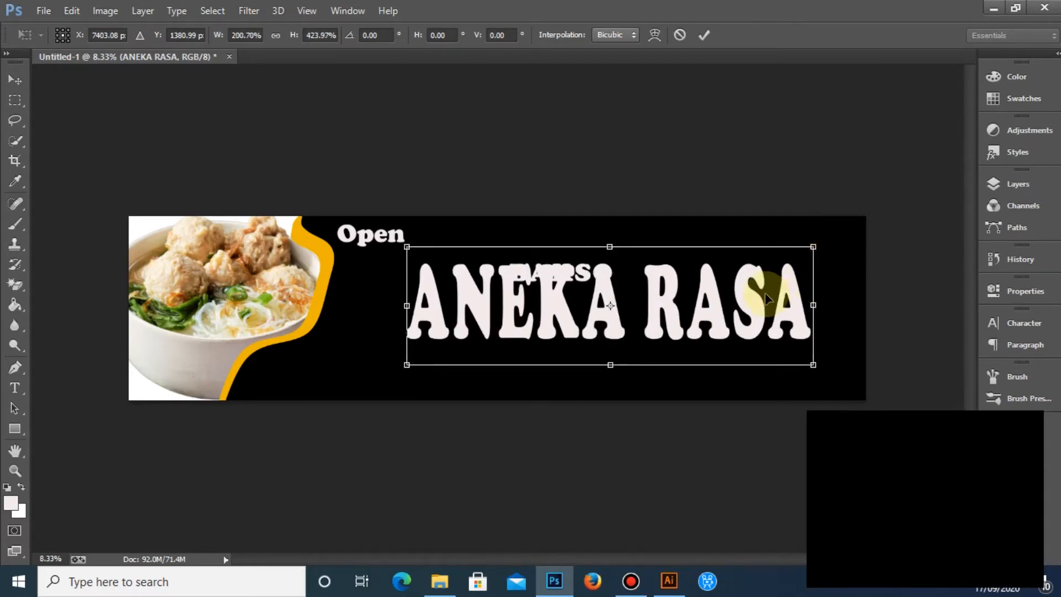
pyautogui.moveTo(749, 289); pyautogui.dragTo(714, 314)
pyautogui.moveTo(779, 273); pyautogui.dragTo(792, 265)
pyautogui.moveTo(581, 391); pyautogui.dragTo(581, 357)
pyautogui.moveTo(628, 321)
pyautogui.mouseDown()
pyautogui.moveTo(613, 330)
pyautogui.moveTo(624, 326)
pyautogui.moveTo(611, 317)
pyautogui.mouseUp()
pyautogui.moveTo(776, 282); pyautogui.dragTo(803, 267)
pyautogui.moveTo(636, 308); pyautogui.dragTo(613, 306)
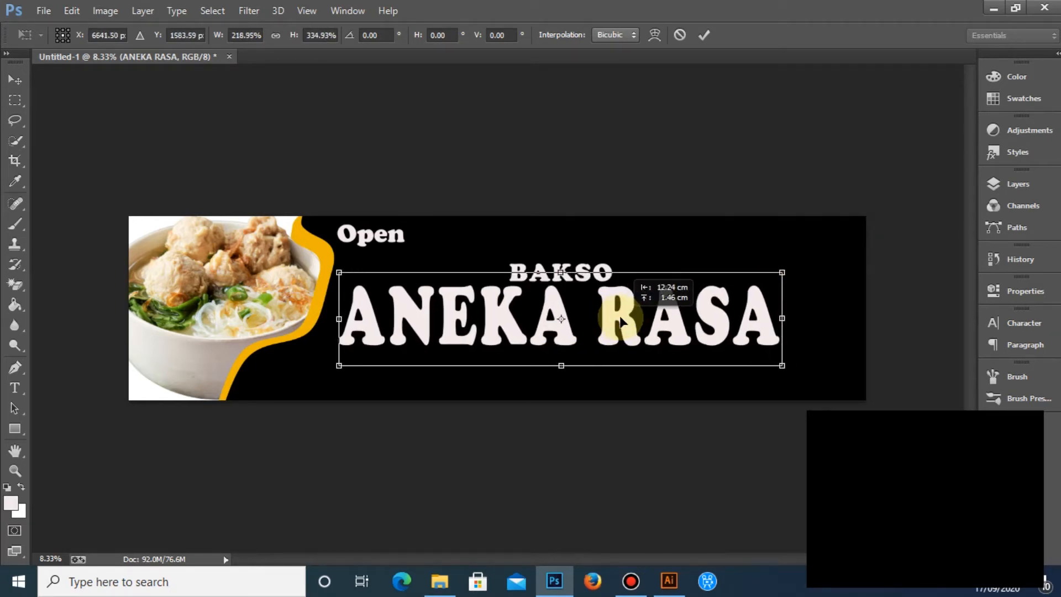
pyautogui.click(705, 36)
# Move the "BAKSO" text slightly up so it sits clear above the middle of "ANEKA RASA"
pyautogui.click(585, 280)
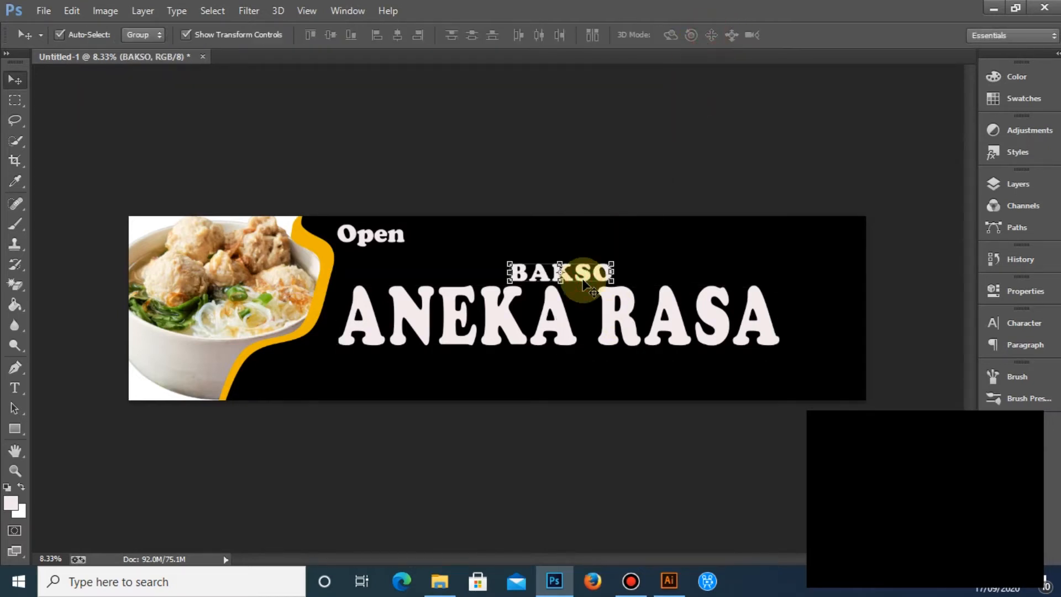
pyautogui.moveTo(583, 281); pyautogui.dragTo(583, 277)
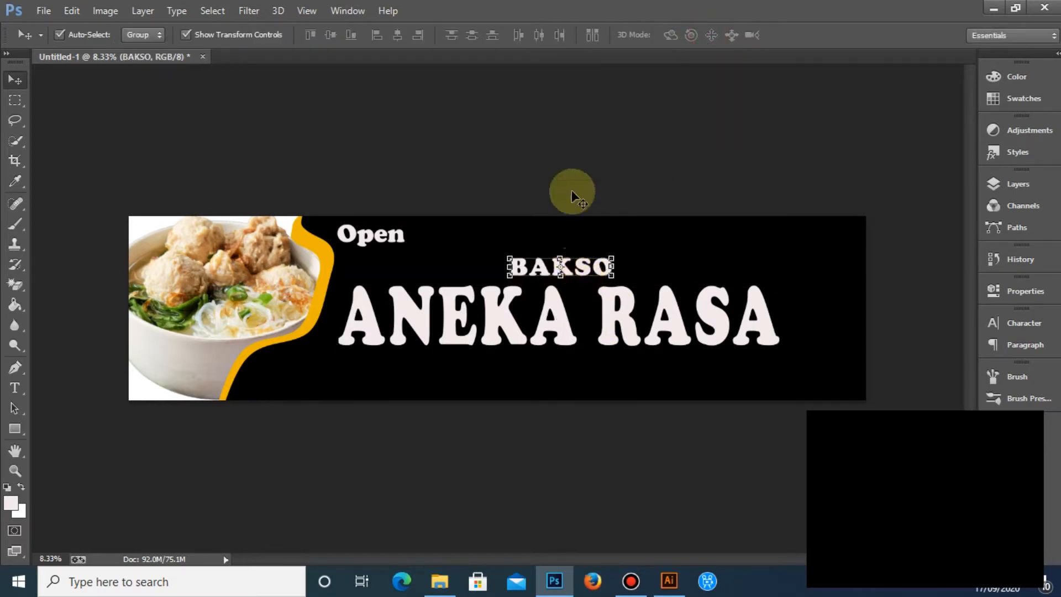
pyautogui.click(570, 169)
# Rasterize the "ANEKA RASA" text layer for use with the Paint Bucket tool
pyautogui.click(502, 326)
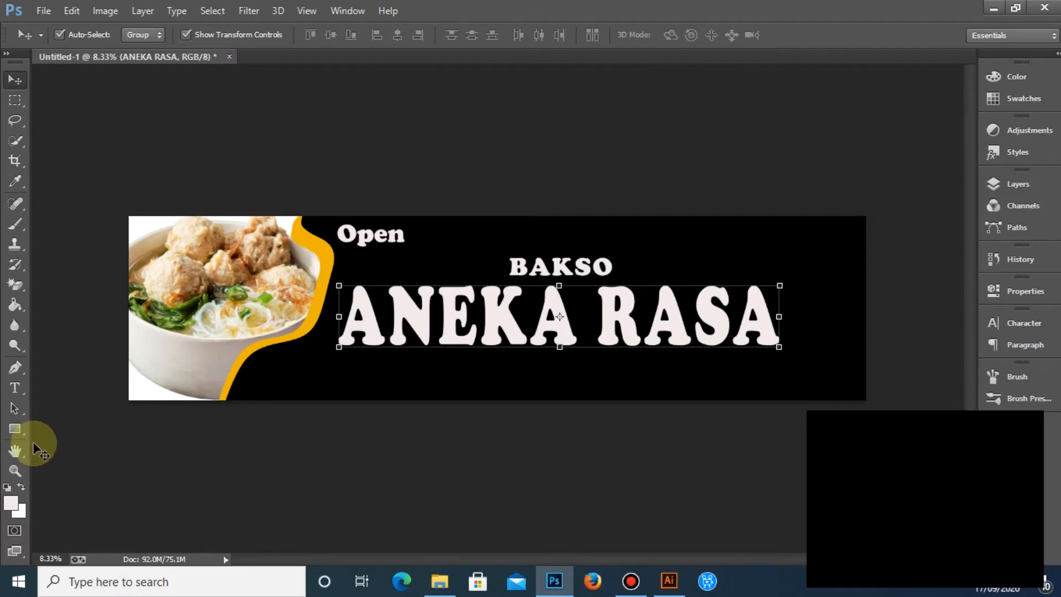
pyautogui.click(16, 304)
pyautogui.click(304, 241)
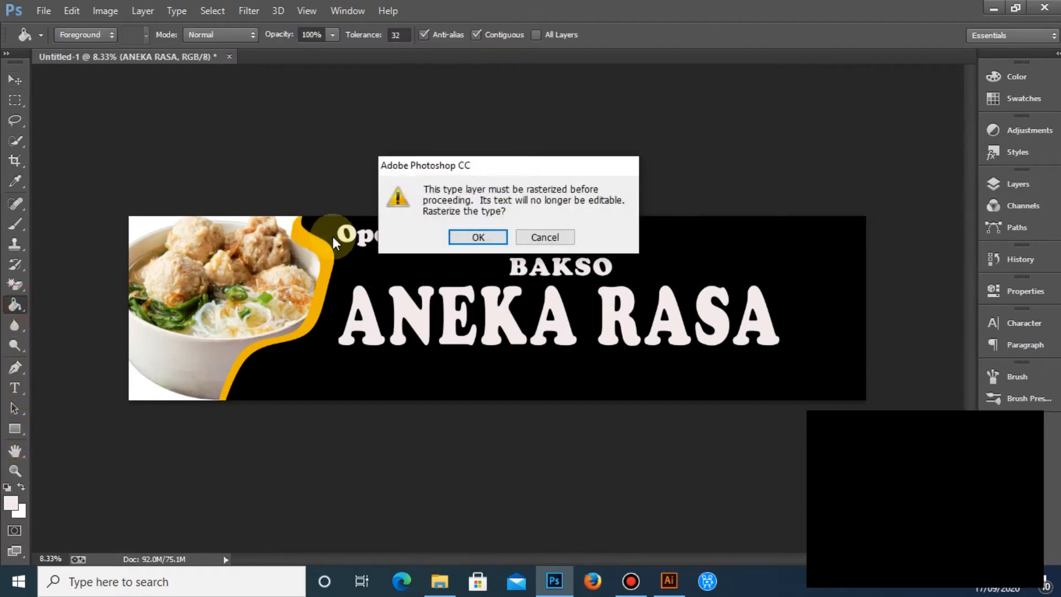
pyautogui.click(482, 237)
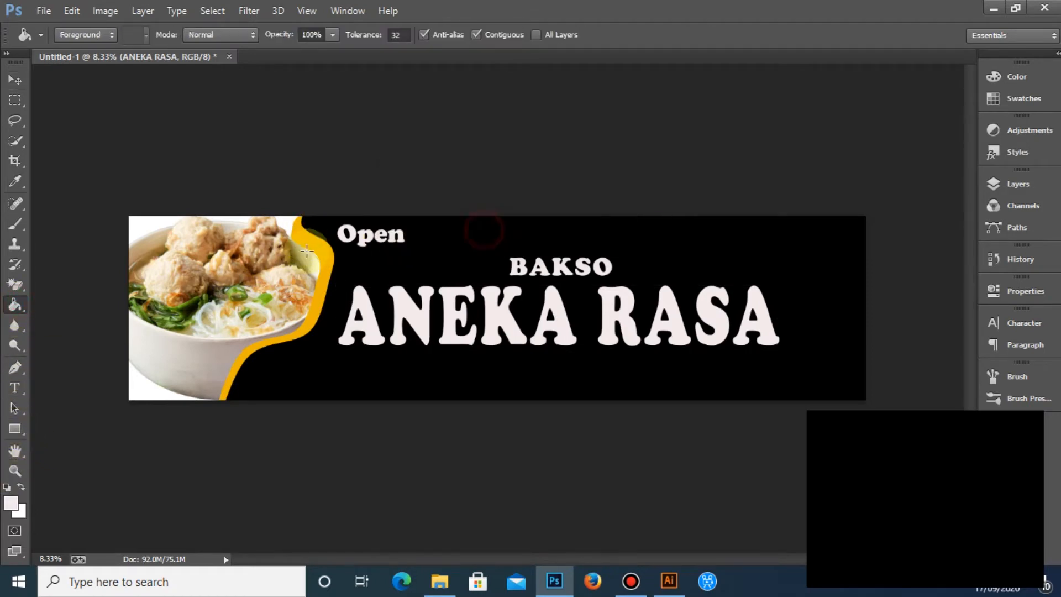
# Set the foreground colour to golden yellow #fbc508
pyautogui.click(10, 504)
pyautogui.click(550, 311)
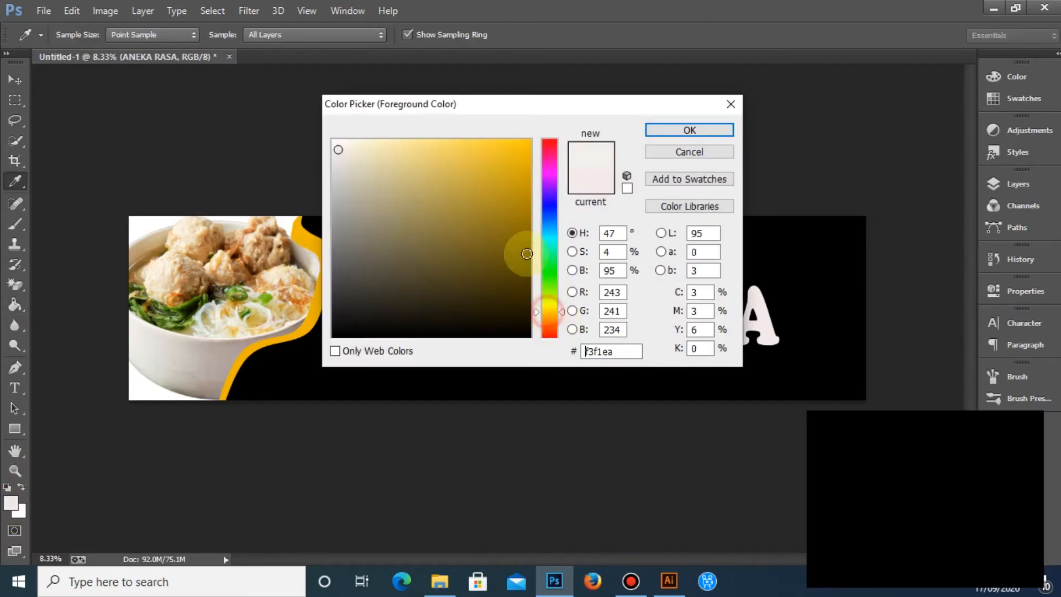
pyautogui.click(514, 143)
pyautogui.click(525, 143)
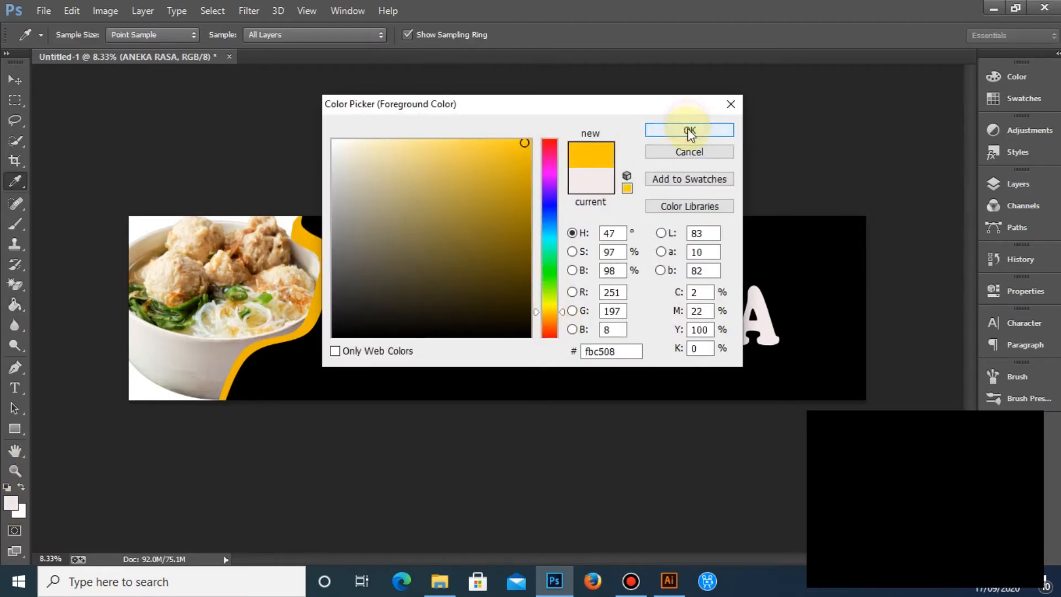
pyautogui.click(689, 132)
# Fill every letter of "ANEKA RASA" with the golden yellow foreground colour
pyautogui.press('g')
pyautogui.click(551, 306)
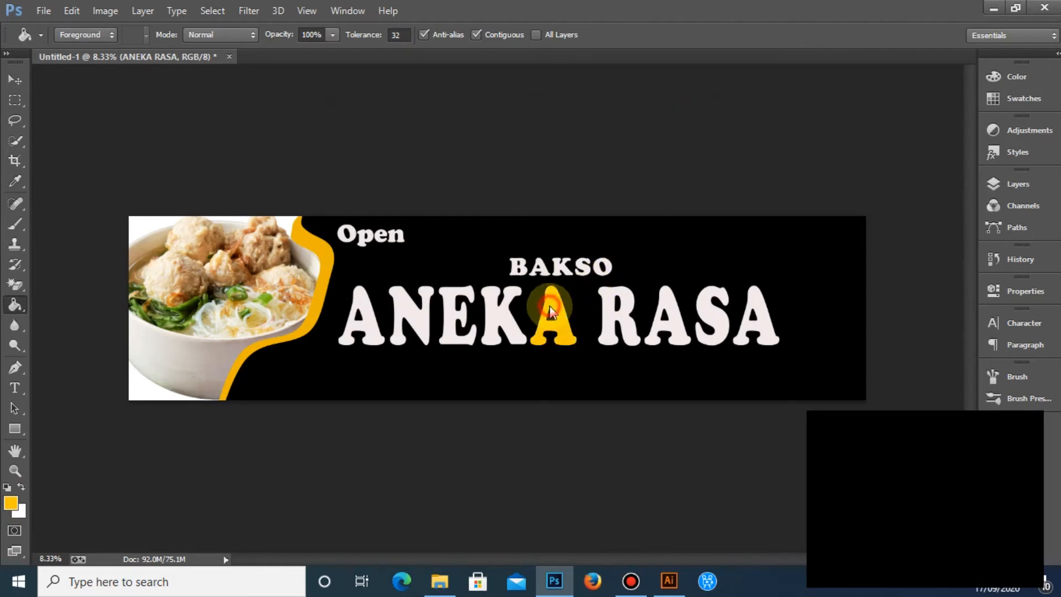
pyautogui.click(504, 301)
pyautogui.click(457, 313)
pyautogui.click(410, 312)
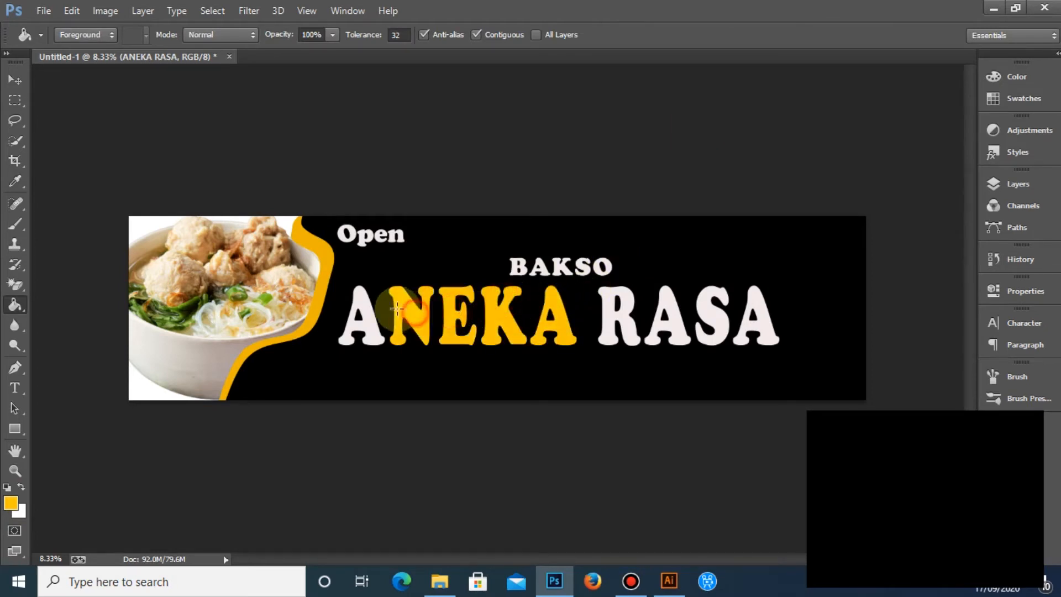
pyautogui.click(369, 308)
pyautogui.click(622, 293)
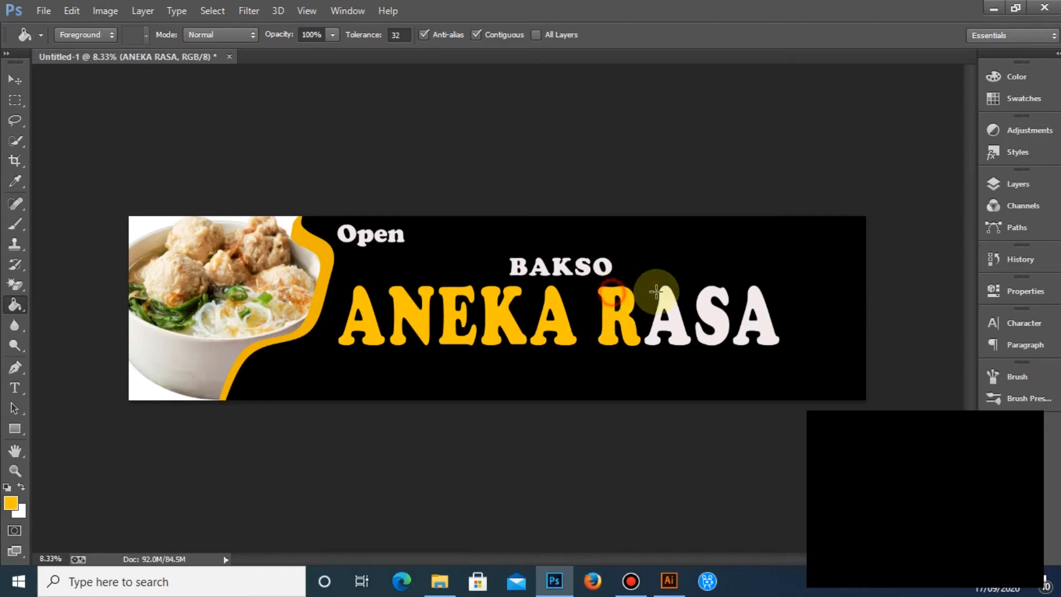
pyautogui.click(664, 294)
pyautogui.click(714, 299)
pyautogui.click(761, 298)
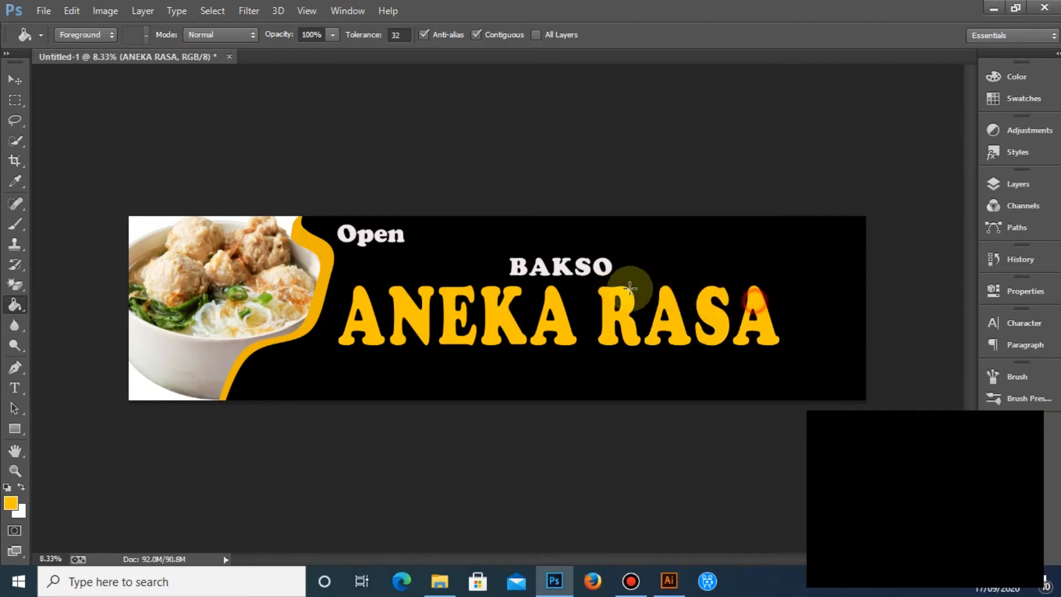
pyautogui.click(13, 80)
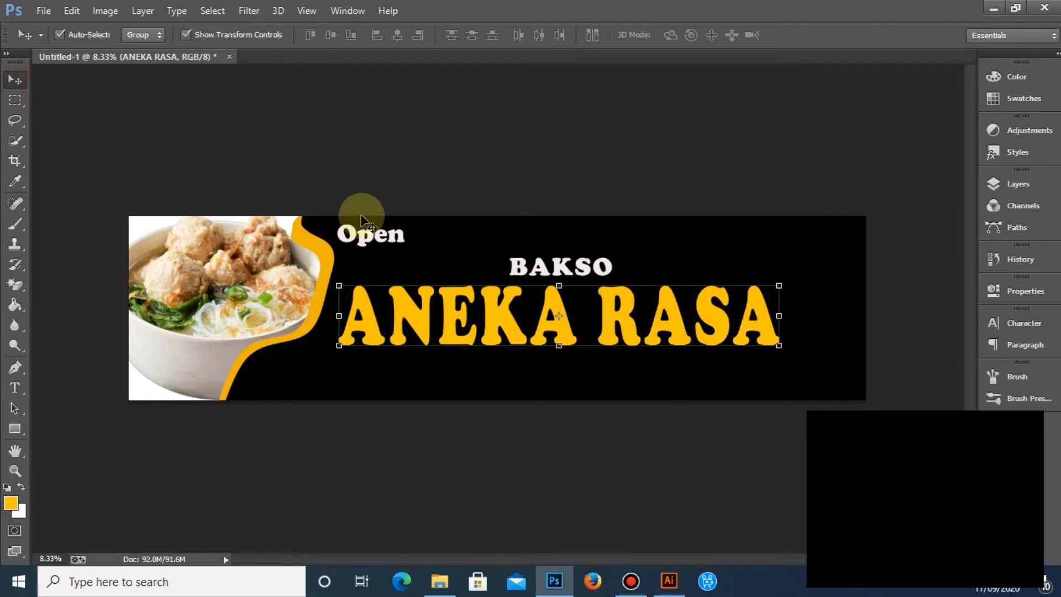
# Enlarge the "ANEKA RASA" lettering to about 102.7% and apply the transformation
pyautogui.moveTo(779, 287); pyautogui.dragTo(792, 284)
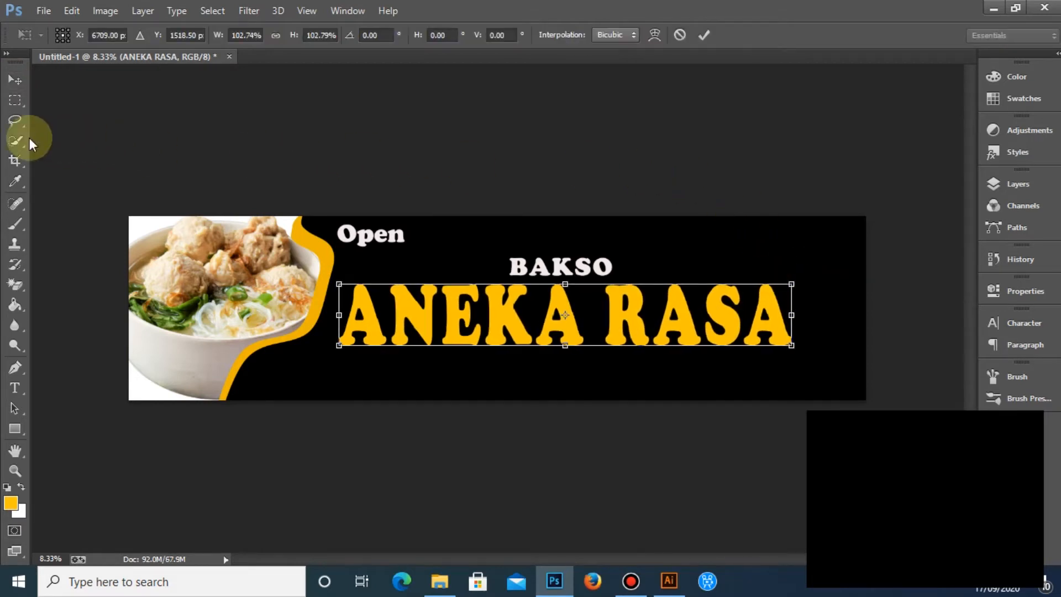
pyautogui.click(15, 83)
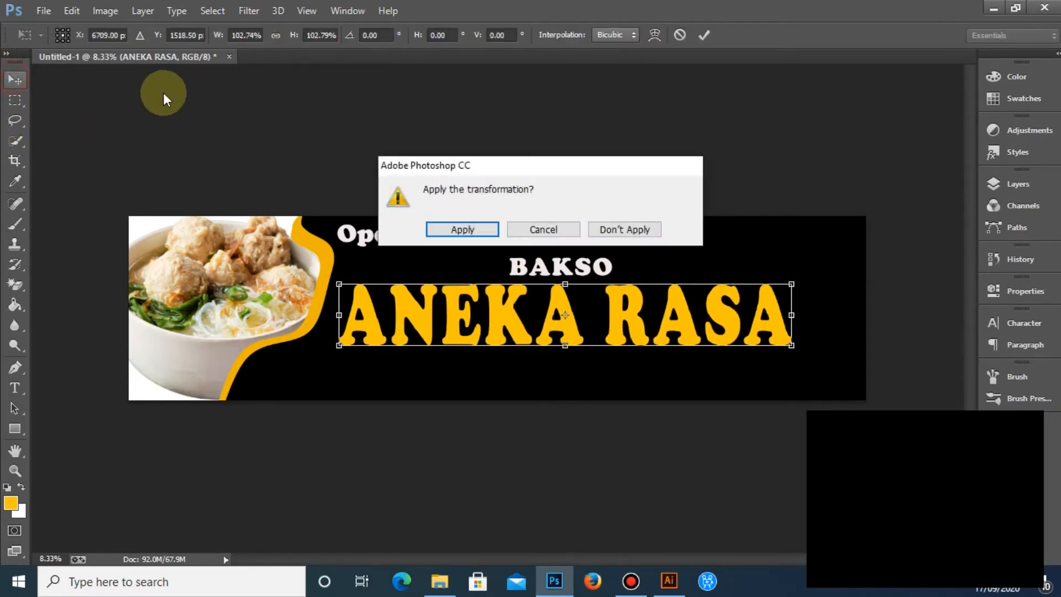
pyautogui.click(529, 232)
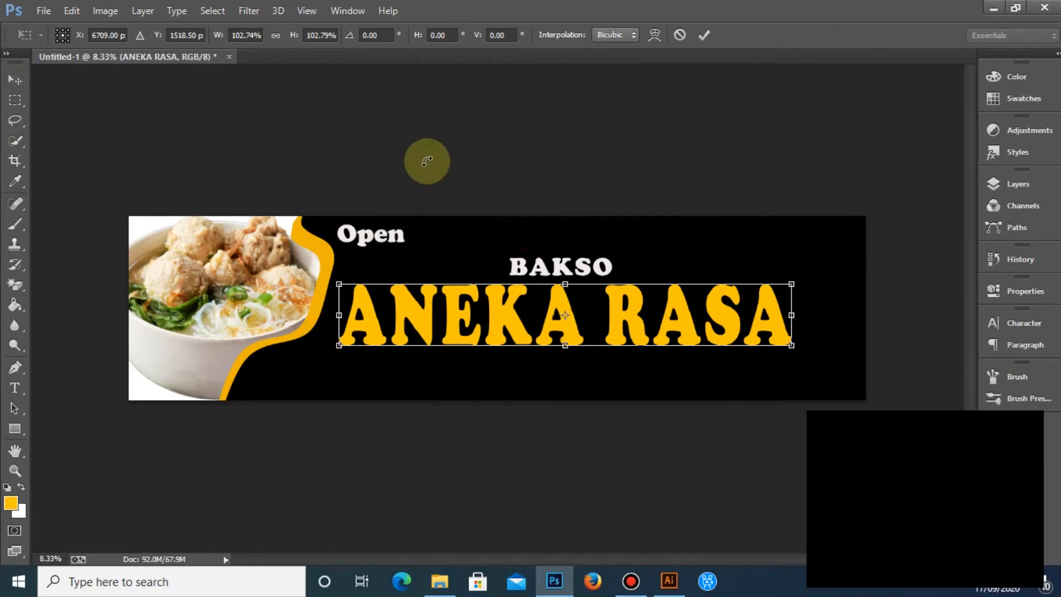
pyautogui.click(14, 80)
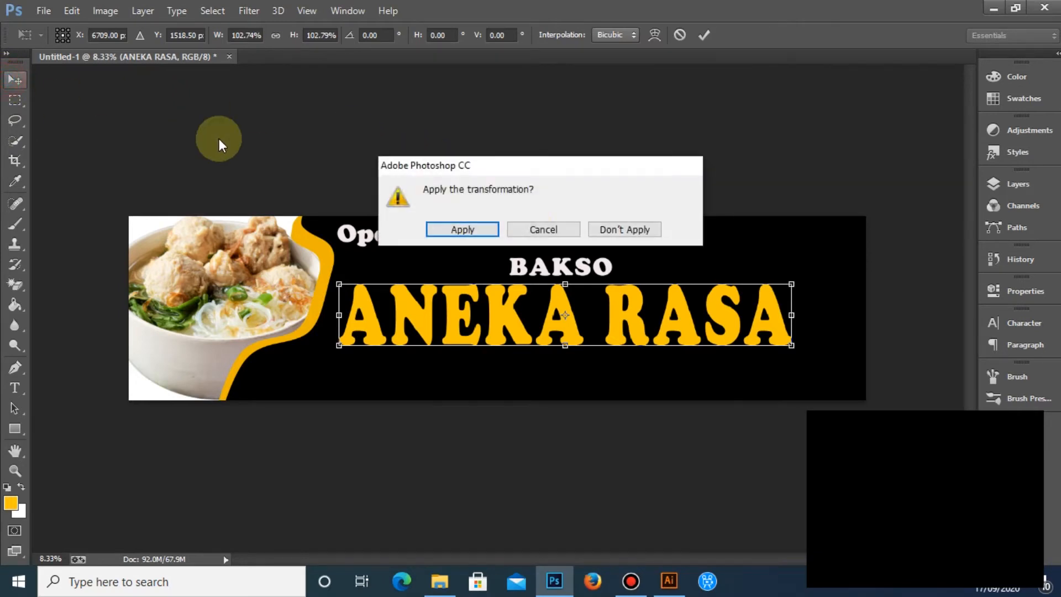
pyautogui.click(458, 228)
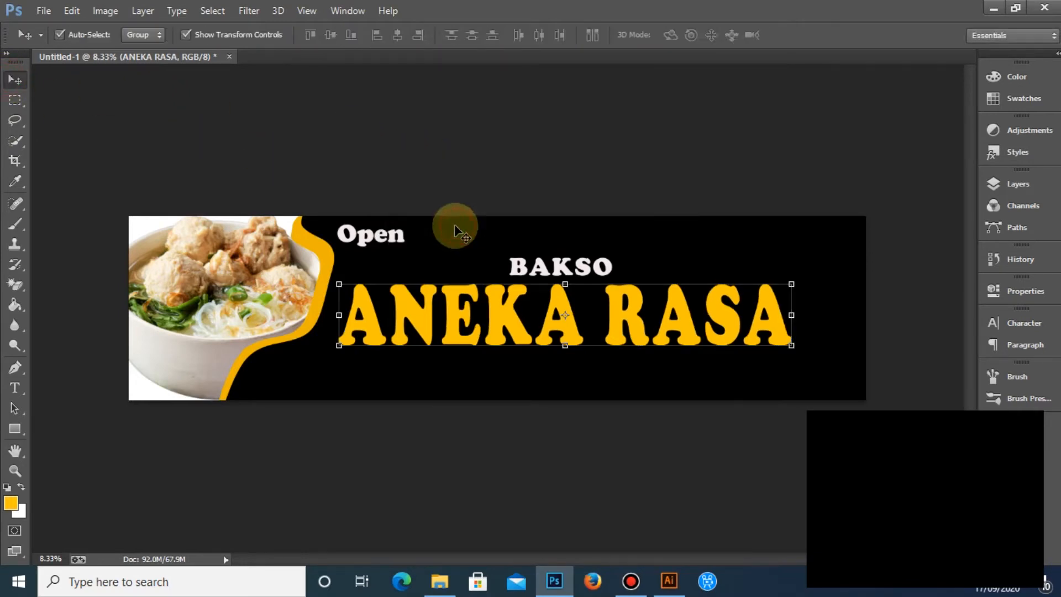
# Duplicate the "Open" text and place the copy below the end of "ANEKA RASA"
pyautogui.click(391, 244)
pyautogui.moveTo(396, 242); pyautogui.dragTo(781, 374)
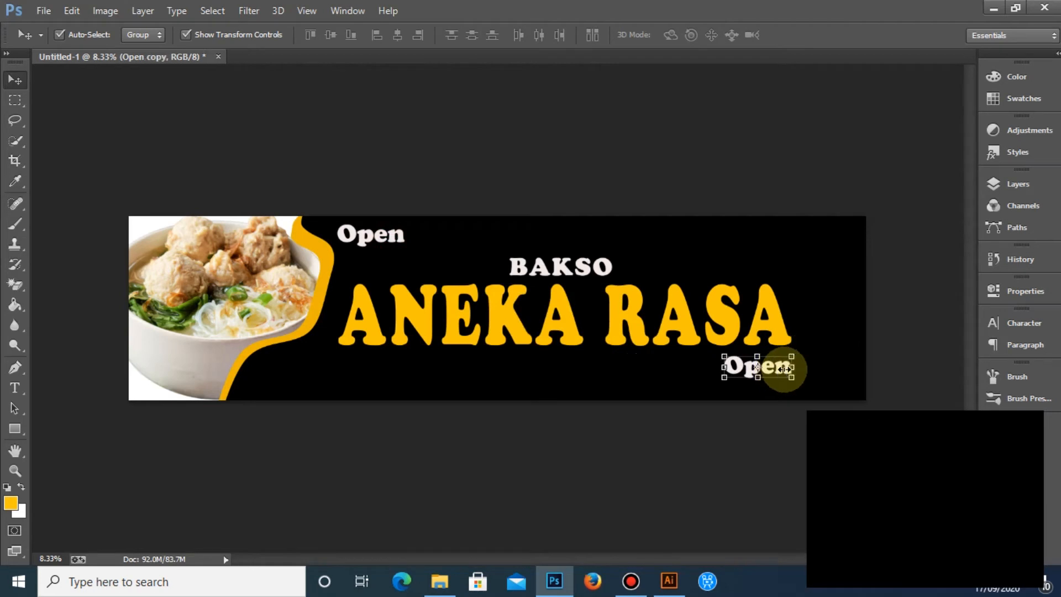
pyautogui.click(801, 438)
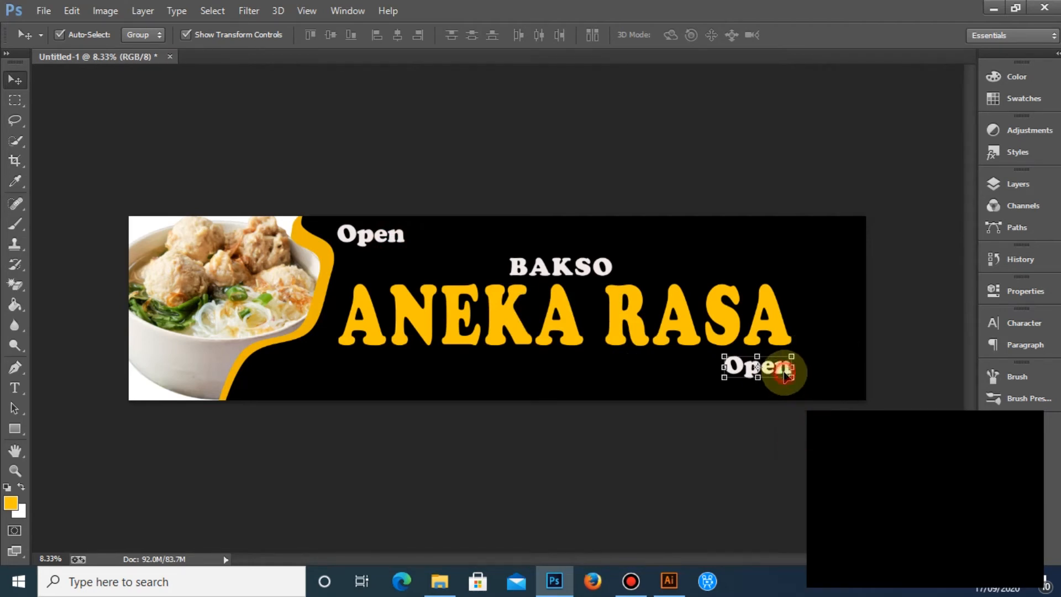
pyautogui.click(785, 375)
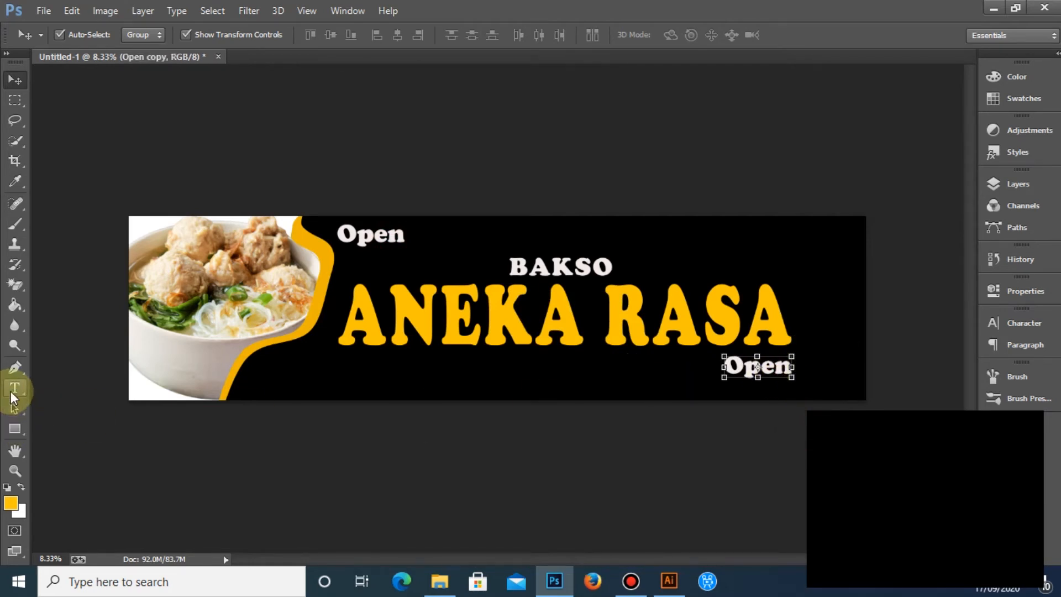
# Replace the wording of the lower "Open" copy with "ORDER NOW"
pyautogui.click(15, 388)
pyautogui.moveTo(724, 368); pyautogui.dragTo(791, 369)
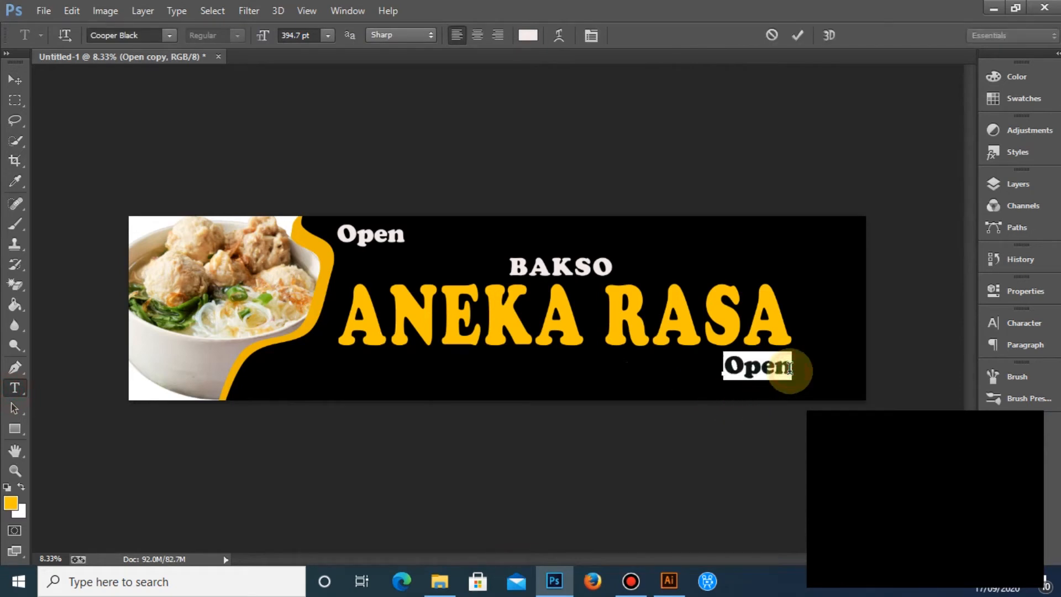
pyautogui.click(787, 369)
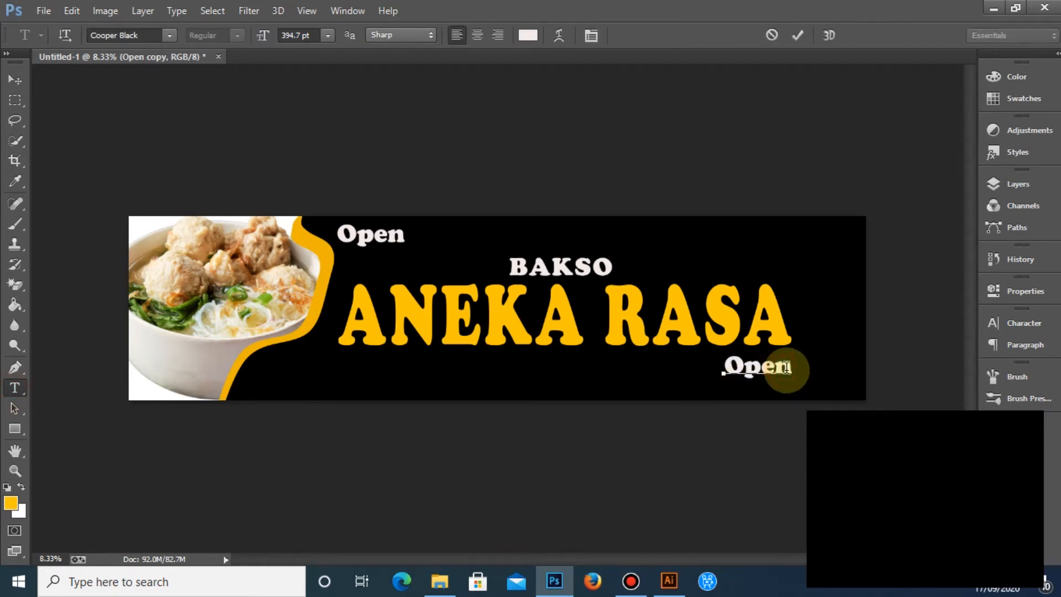
pyautogui.moveTo(788, 368); pyautogui.dragTo(703, 367)
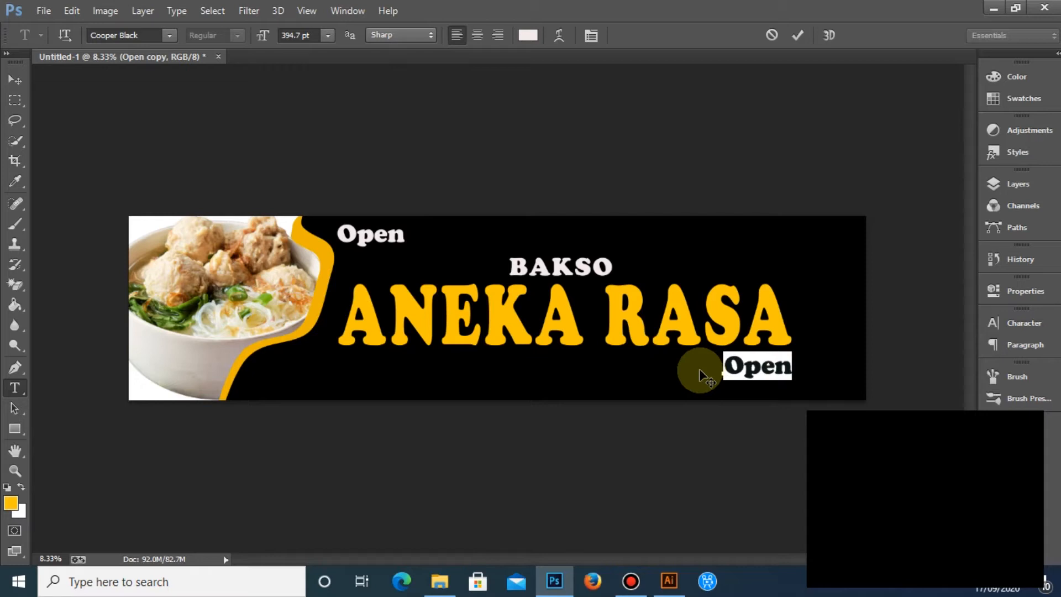
pyautogui.write('oRDER')
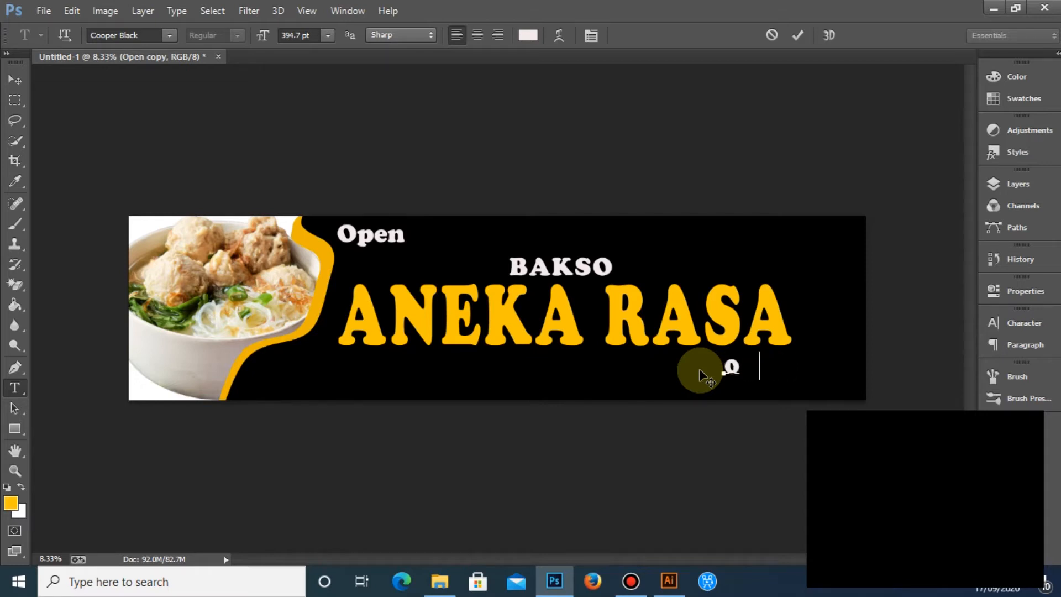
pyautogui.press('BackSpace')
pyautogui.press('BackSpace')
pyautogui.press('BackSpace')
pyautogui.press('BackSpace')
pyautogui.press('BackSpace')
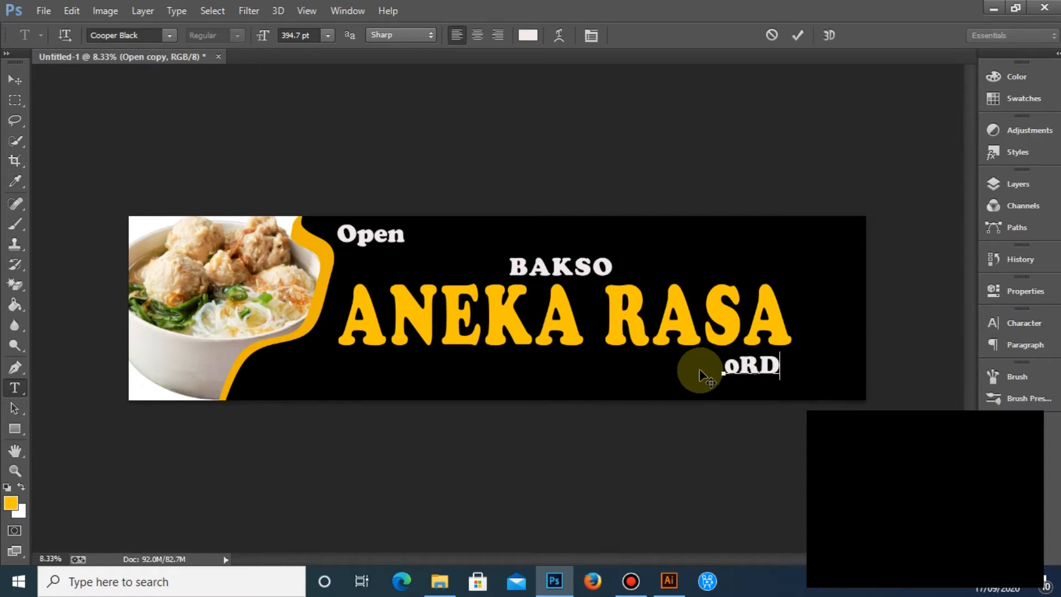
pyautogui.write('OR')
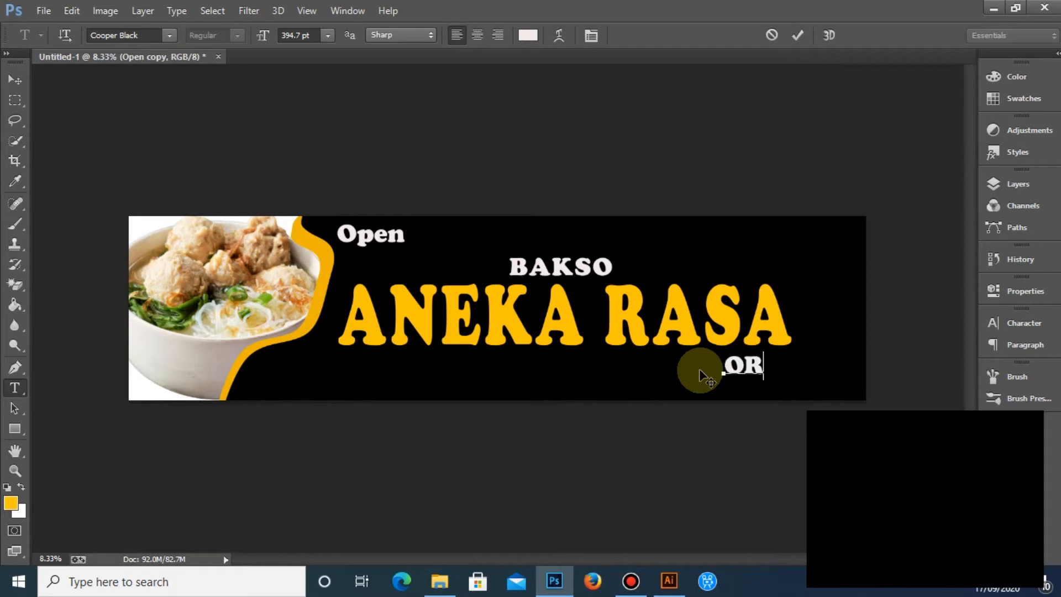
pyautogui.write('DER NO')
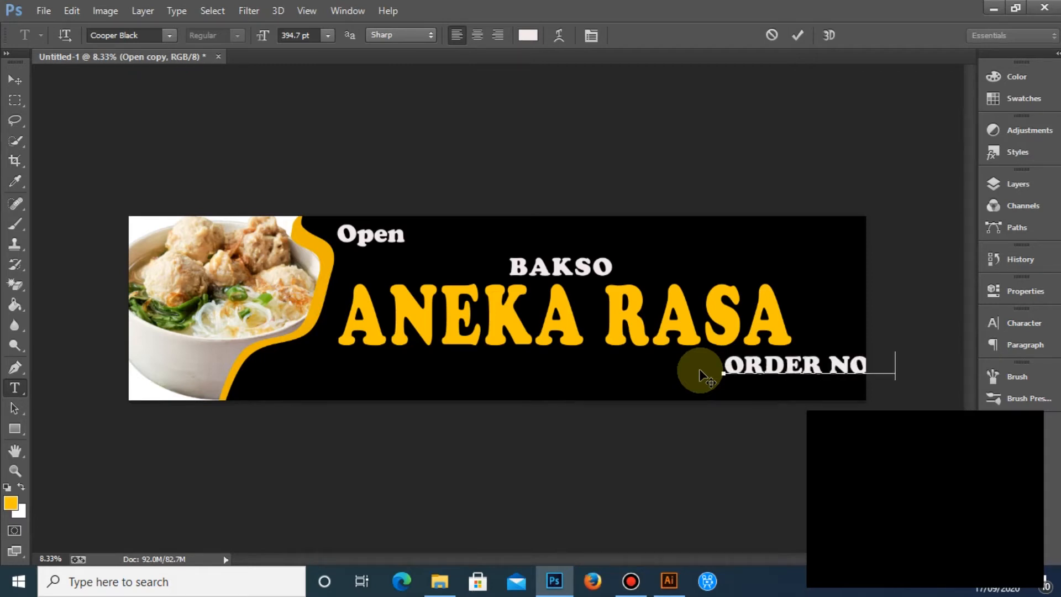
# Shrink the "ORDER NOW" text to about 48.5% width and 63.9% height so it fits inside the banner
pyautogui.click(15, 79)
pyautogui.moveTo(895, 365); pyautogui.dragTo(810, 363)
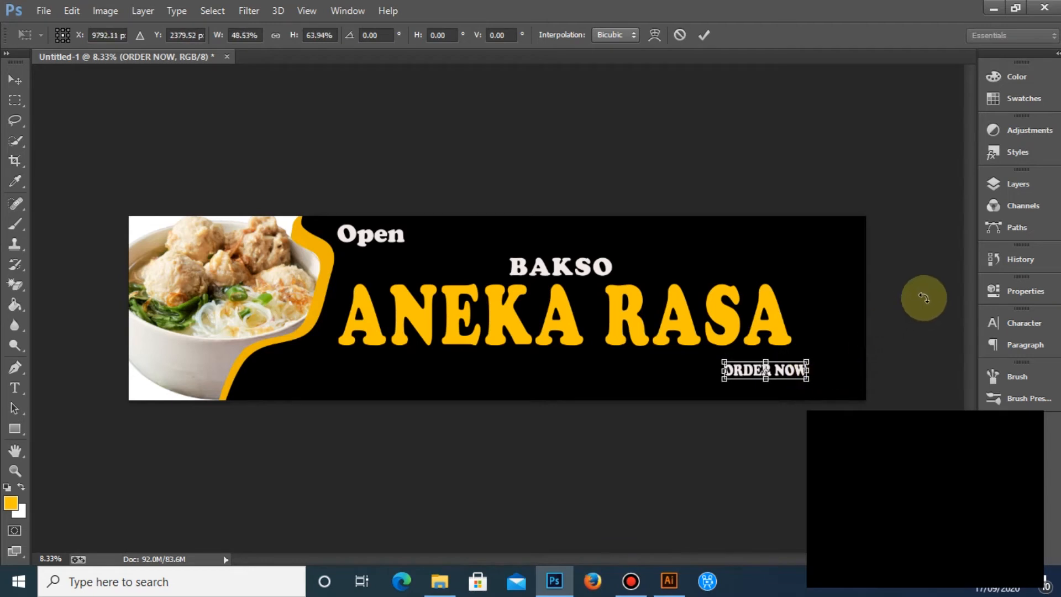
pyautogui.click(704, 34)
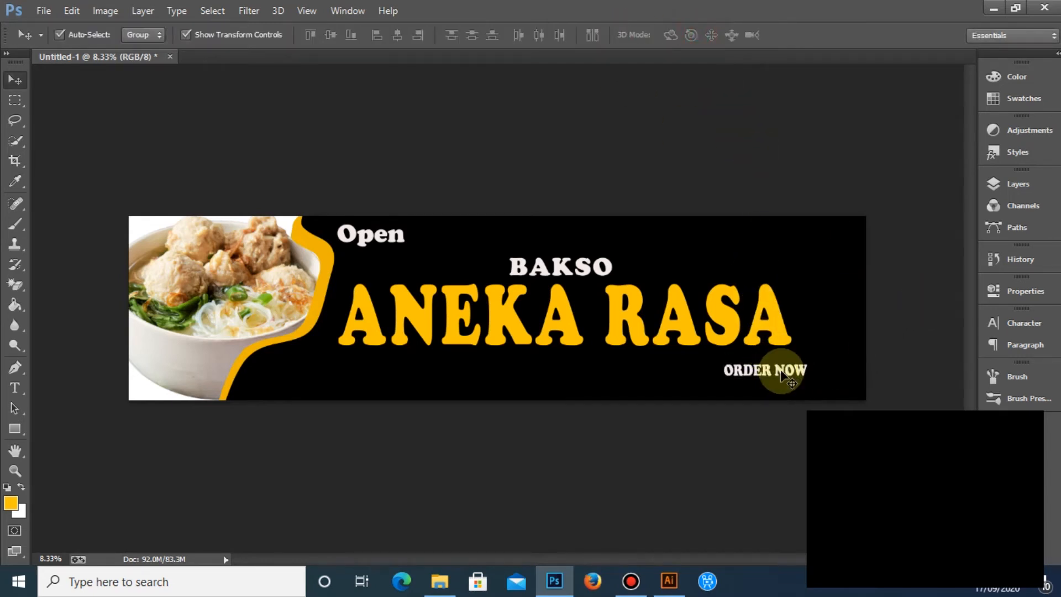
# Nudge "ORDER NOW" slightly up and place a duplicate of it directly underneath
pyautogui.moveTo(784, 374); pyautogui.dragTo(783, 385)
pyautogui.click(791, 411)
pyautogui.hotkey('ctrl', 't')
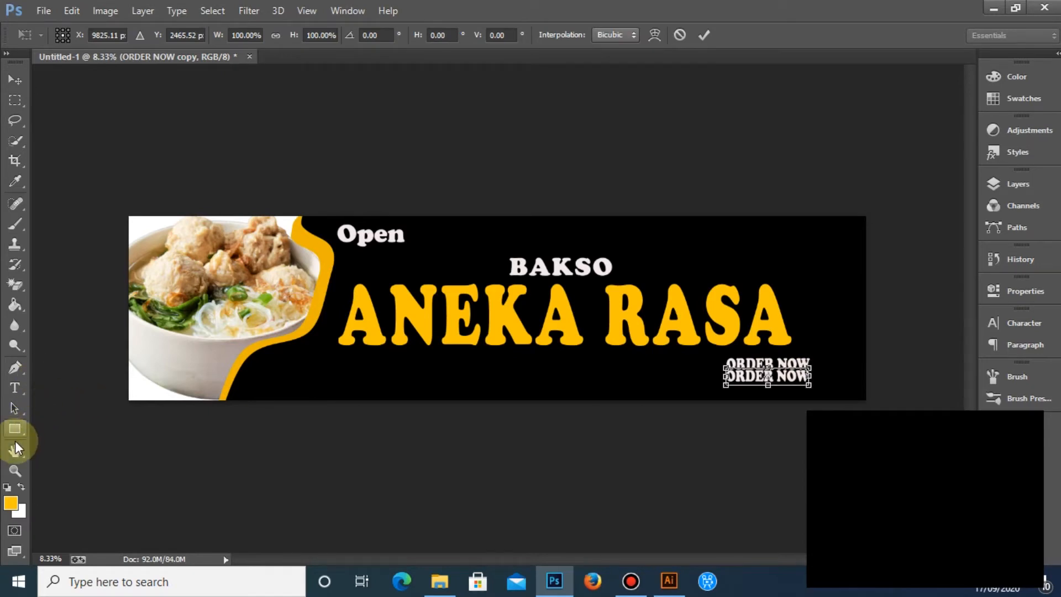
# Replace the wording of the lower "ORDER NOW" copy with the contact phone number
pyautogui.click(15, 387)
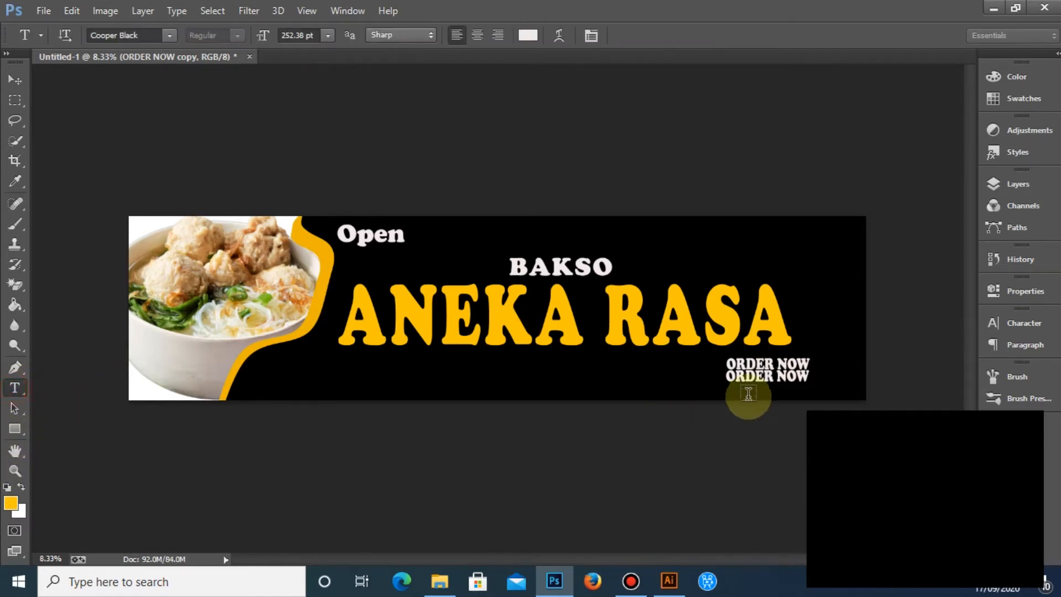
pyautogui.click(793, 379)
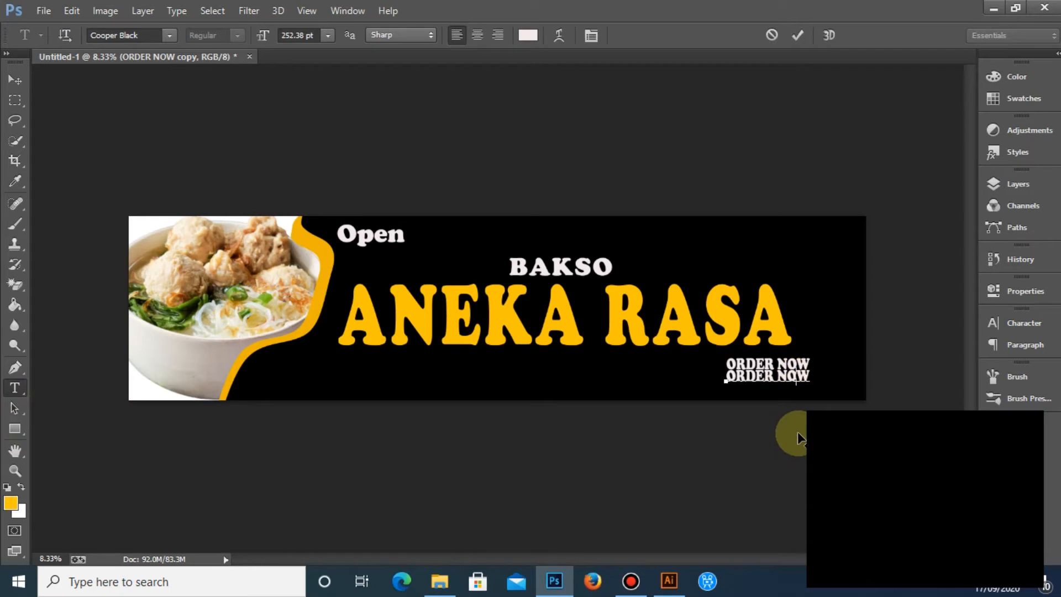
pyautogui.press('BackSpace')
pyautogui.press('BackSpace')
pyautogui.press('BackSpace')
pyautogui.press('BackSpace')
pyautogui.press('BackSpace')
pyautogui.press('BackSpace')
pyautogui.press('BackSpace')
pyautogui.press('BackSpace')
pyautogui.press('BackSpace')
pyautogui.write('1234 5678 9101')
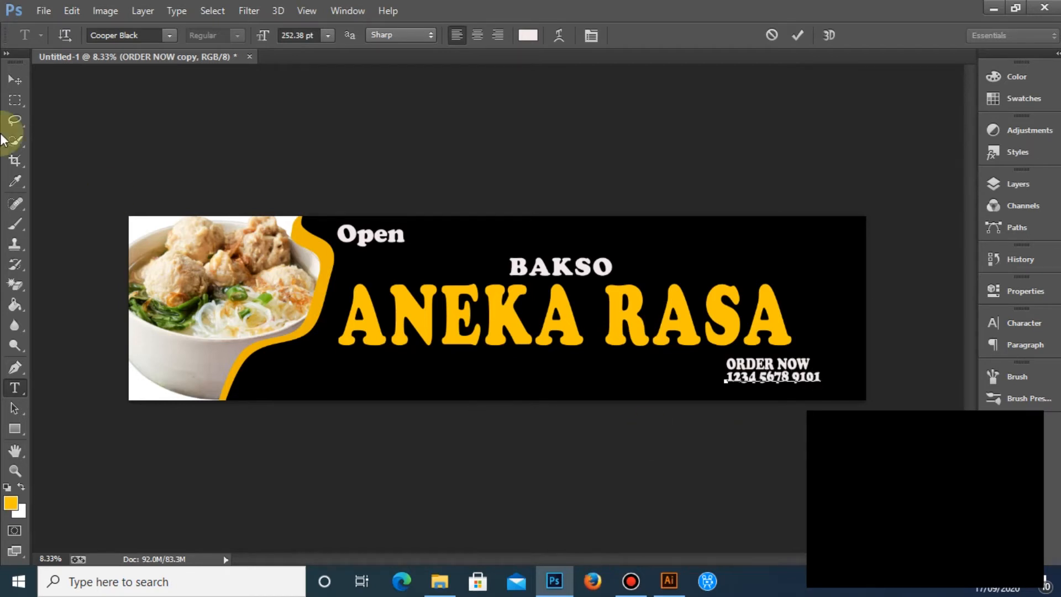
pyautogui.click(798, 35)
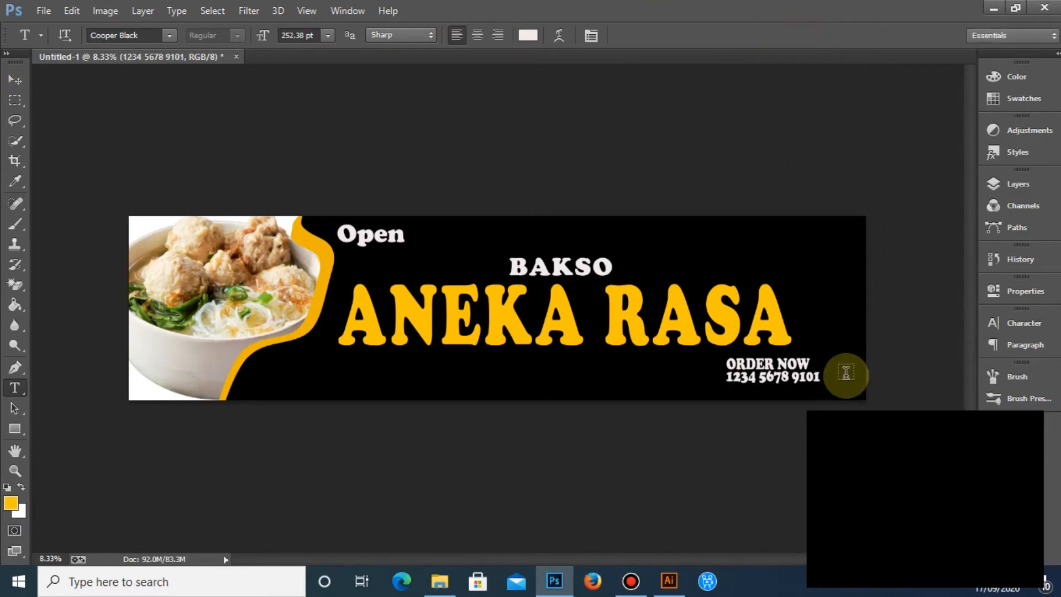
# Enlarge the "ANEKA RASA" lettering to about 103.9% width and 112.6% height, keeping its lower edge in place
pyautogui.click(15, 79)
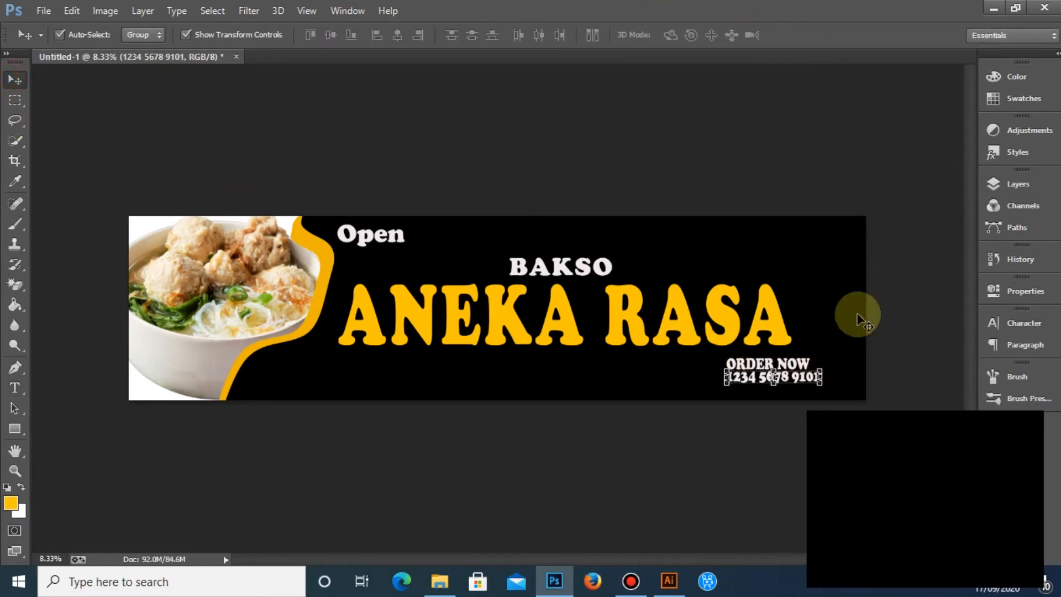
pyautogui.click(880, 250)
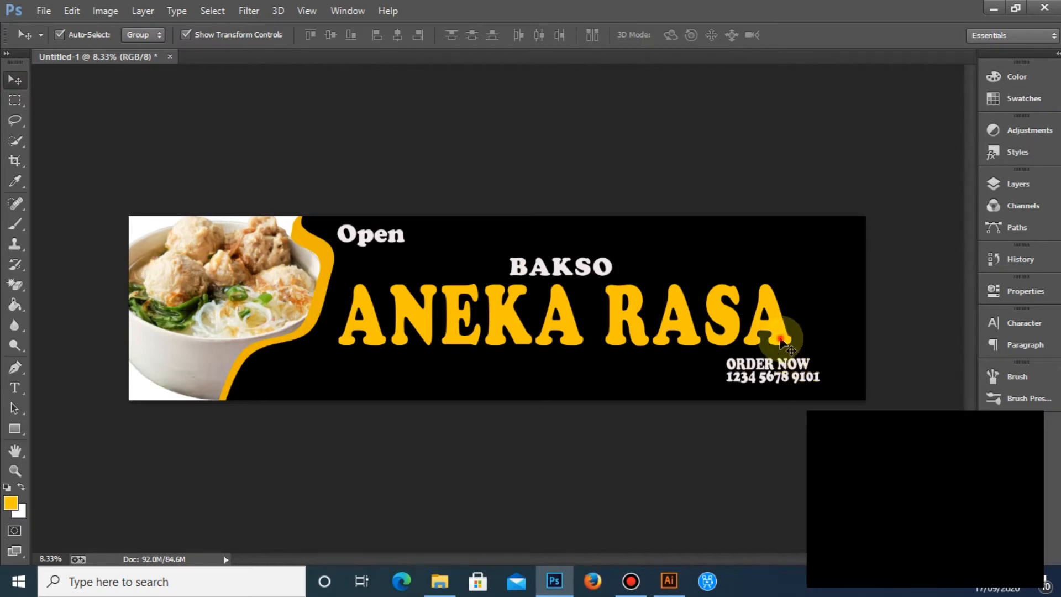
pyautogui.click(789, 307)
pyautogui.moveTo(791, 284); pyautogui.dragTo(822, 275)
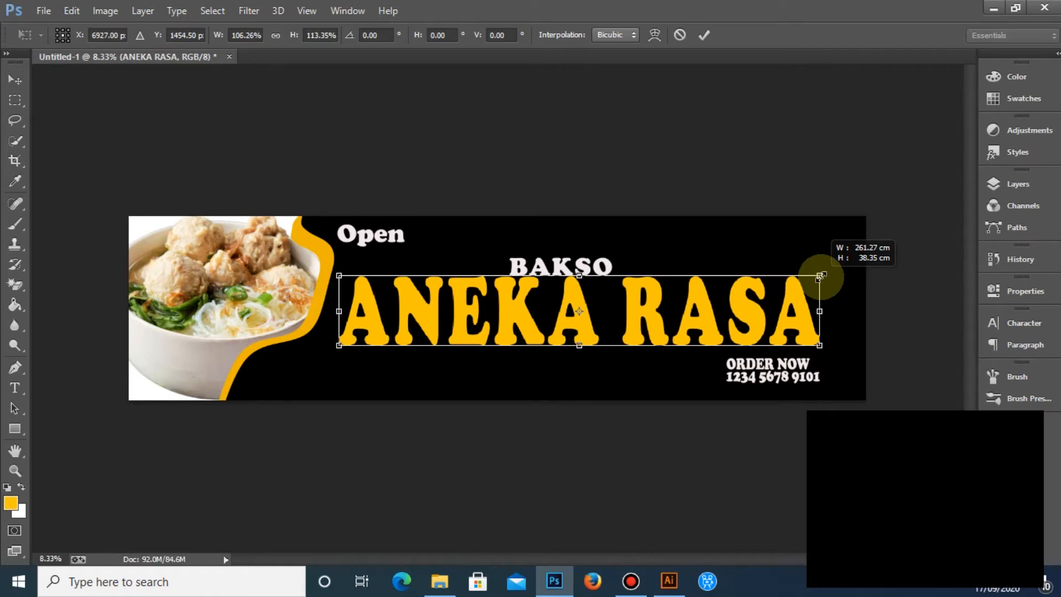
pyautogui.moveTo(820, 276); pyautogui.dragTo(819, 283)
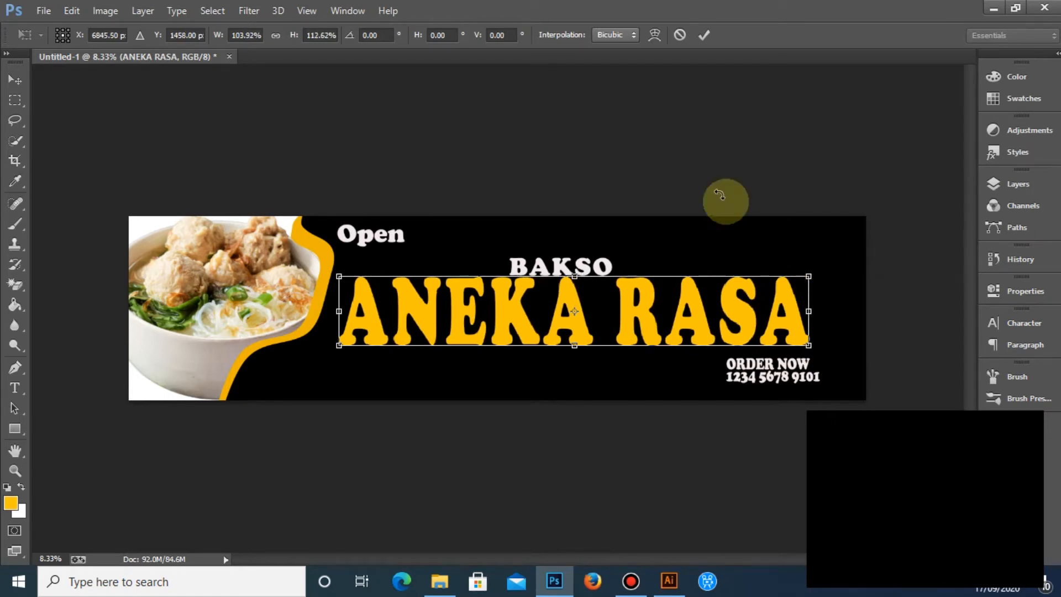
pyautogui.click(704, 35)
# Raise "BAKSO" and centre it horizontally over "ANEKA RASA", and shift "Open" slightly to the right
pyautogui.moveTo(580, 269); pyautogui.dragTo(583, 258)
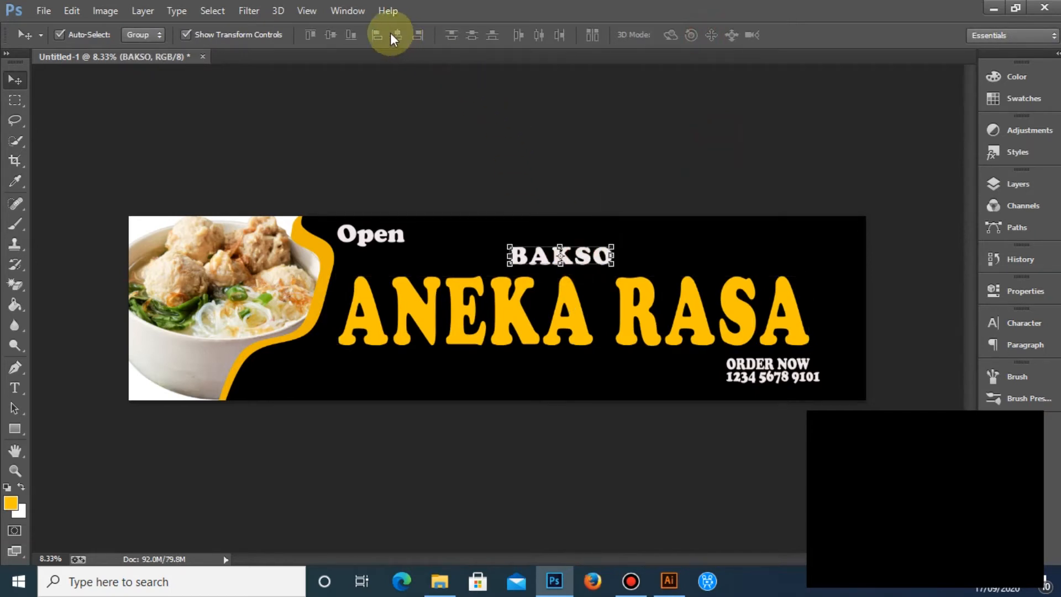
pyautogui.keyDown('shift'); pyautogui.click(570, 292); pyautogui.keyUp('shift')
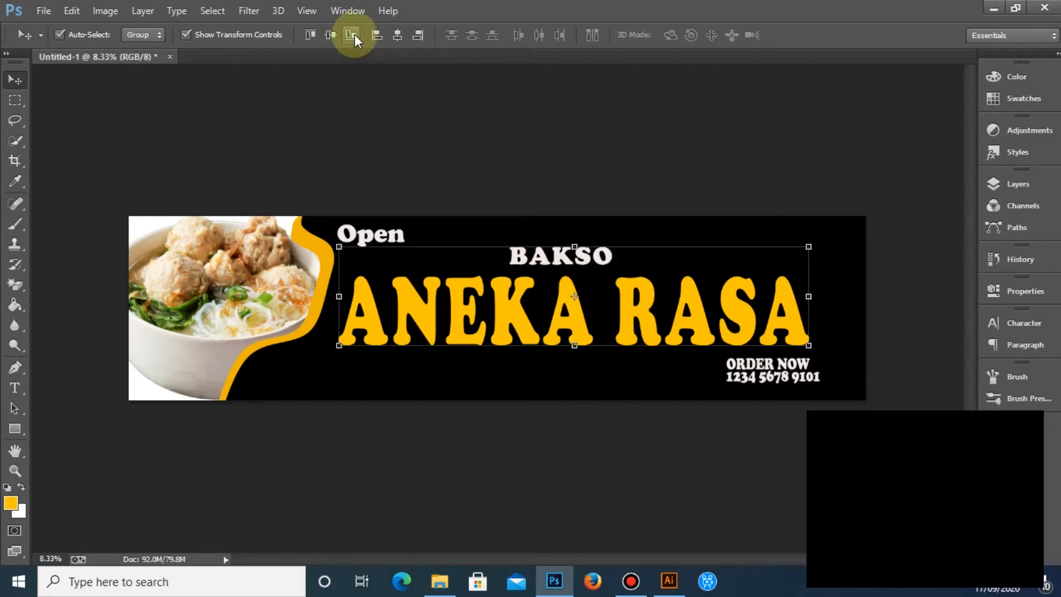
pyautogui.click(398, 36)
pyautogui.click(522, 120)
pyautogui.moveTo(382, 235); pyautogui.dragTo(396, 236)
pyautogui.click(876, 273)
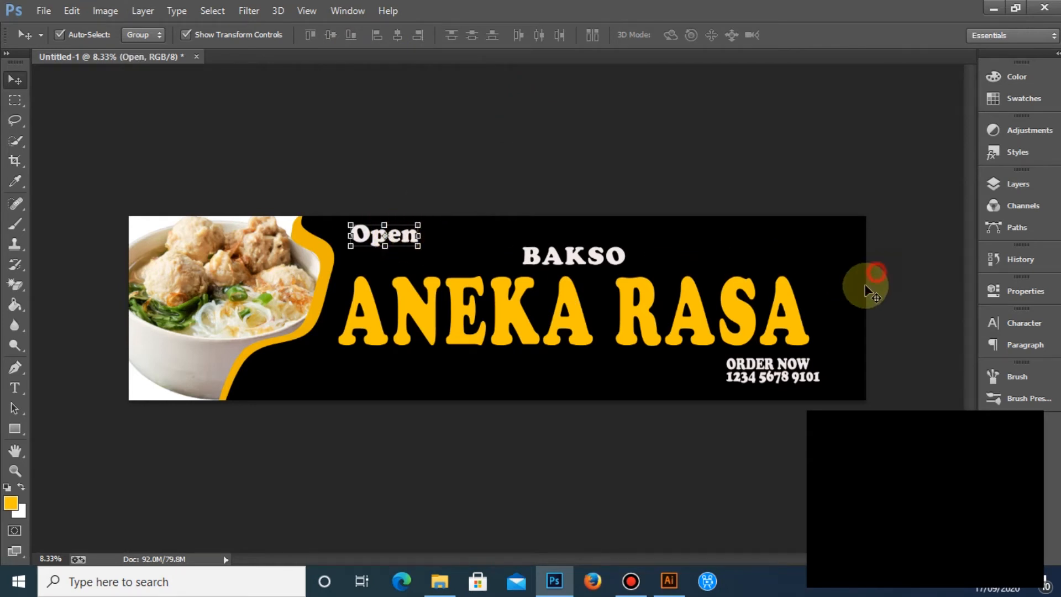
pyautogui.click(807, 379)
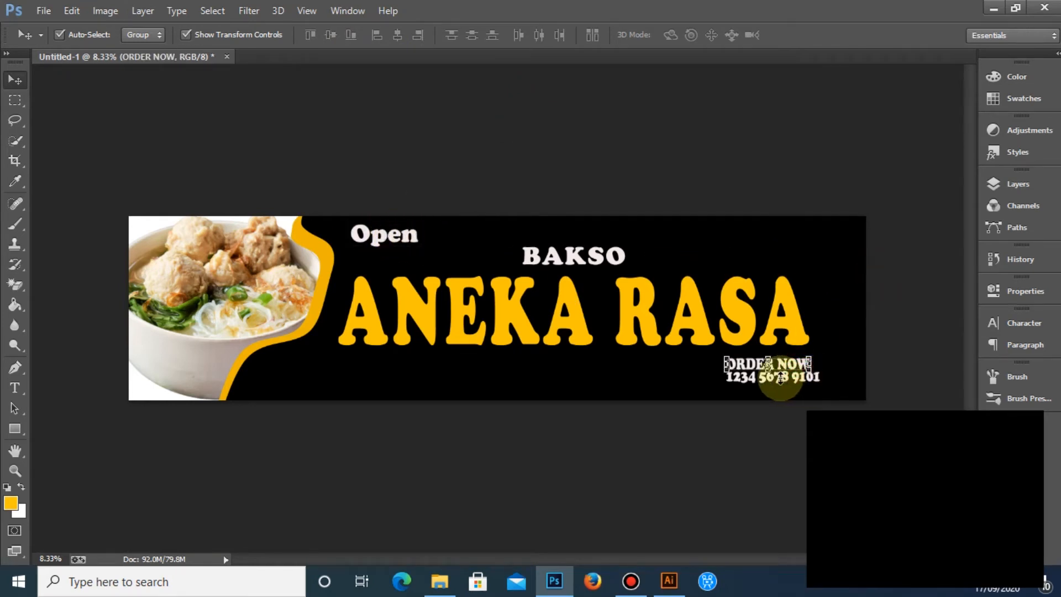
pyautogui.click(799, 378)
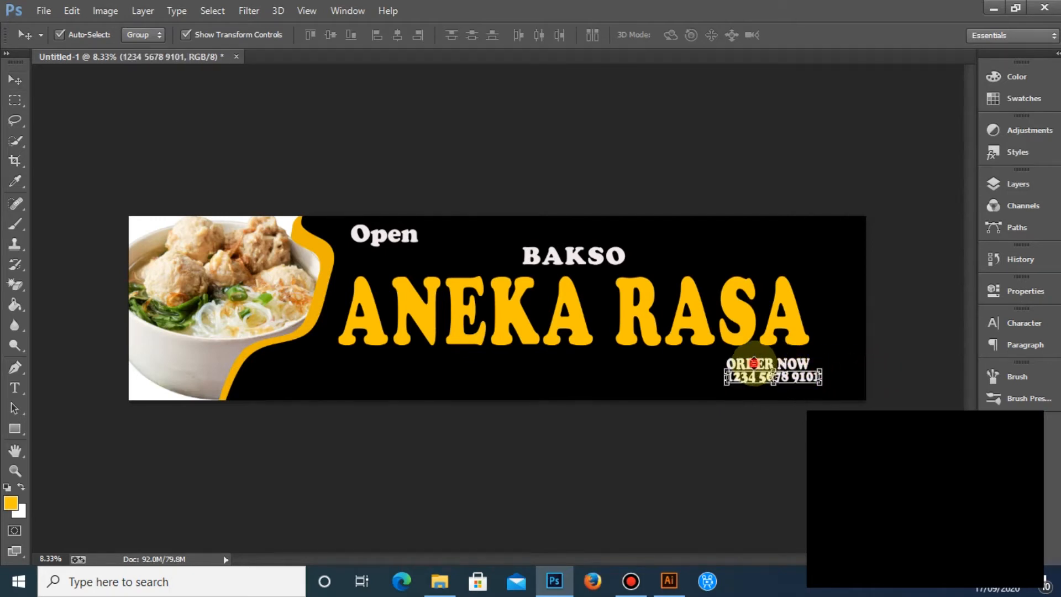
pyautogui.click(772, 366)
pyautogui.click(704, 35)
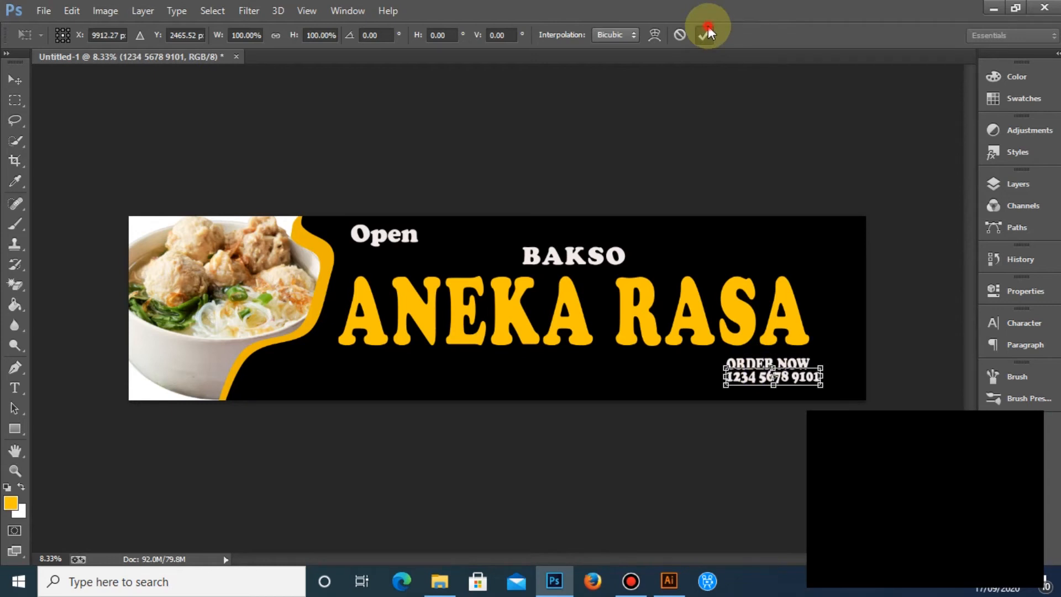
pyautogui.click(901, 325)
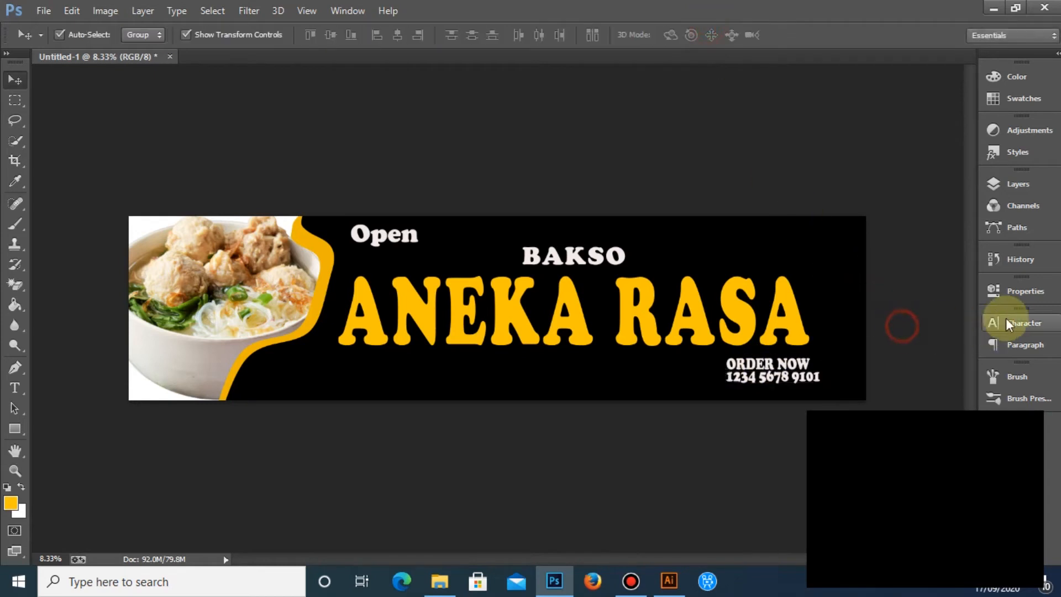
# Align the right edges of the "ORDER NOW" text and the phone number line below it
pyautogui.click(1014, 182)
pyautogui.click(785, 378)
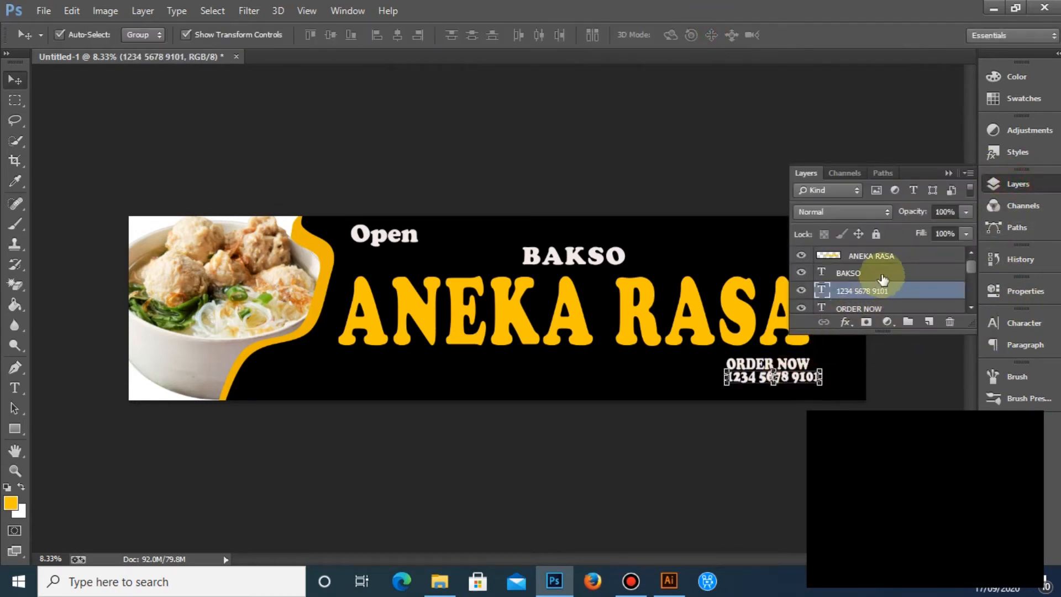
pyautogui.keyDown('ctrl'); pyautogui.click(883, 275); pyautogui.keyUp('ctrl')
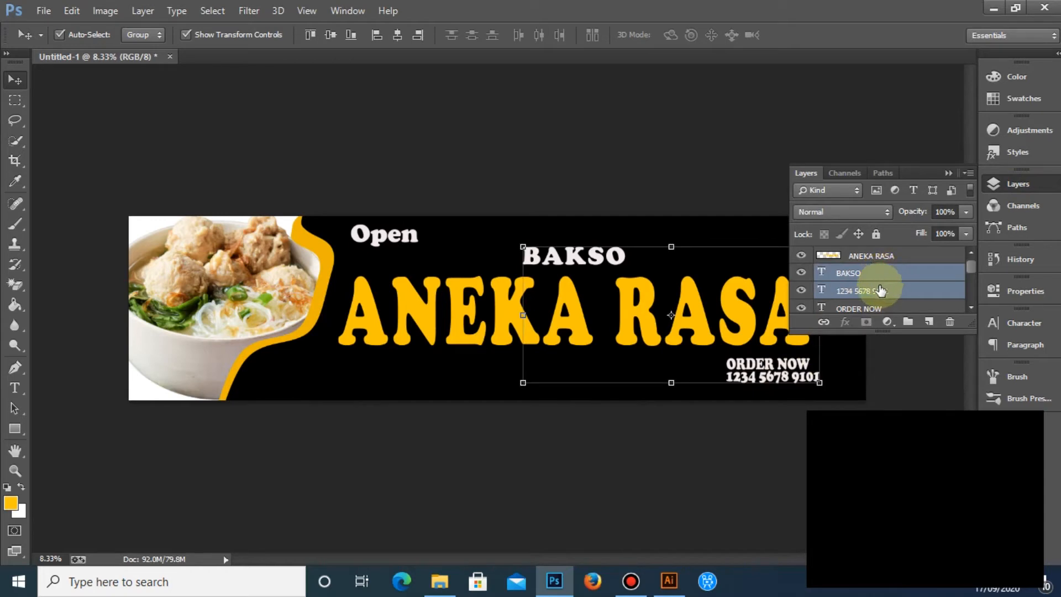
pyautogui.click(879, 307)
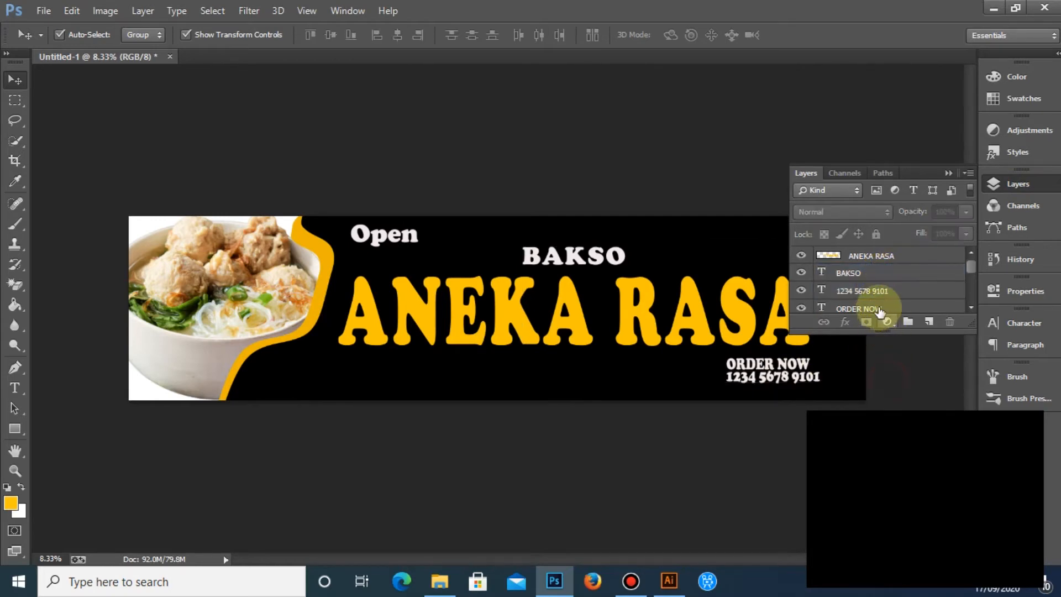
pyautogui.keyDown('ctrl'); pyautogui.click(882, 288); pyautogui.keyUp('ctrl')
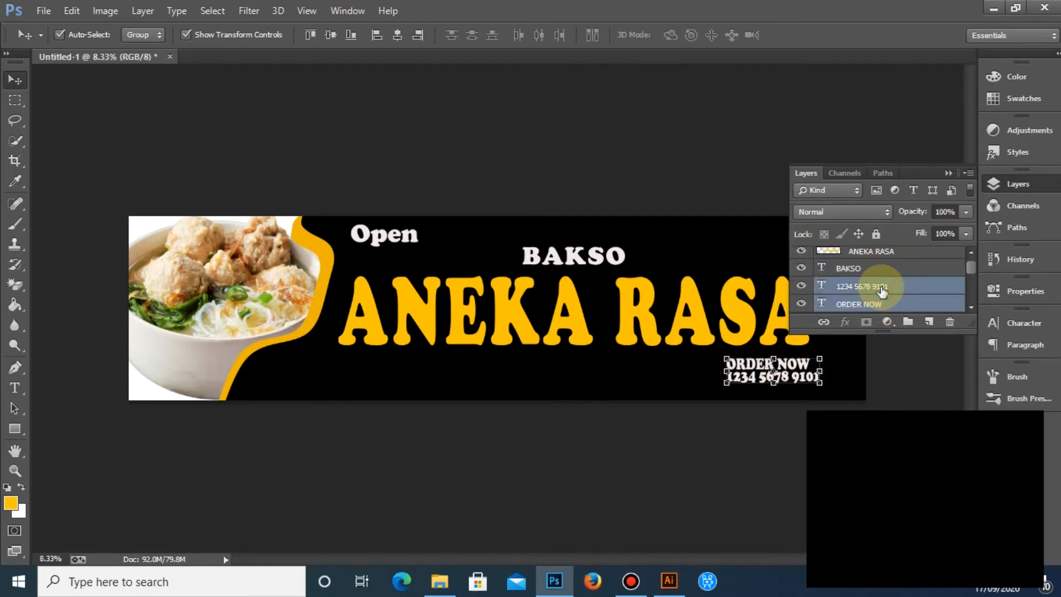
pyautogui.click(419, 36)
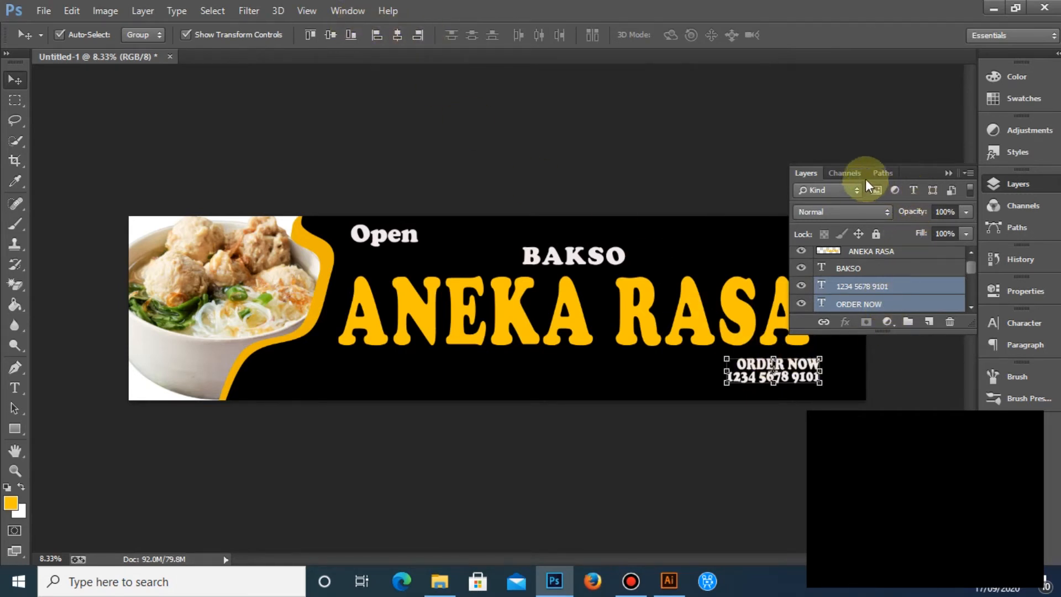
pyautogui.click(948, 171)
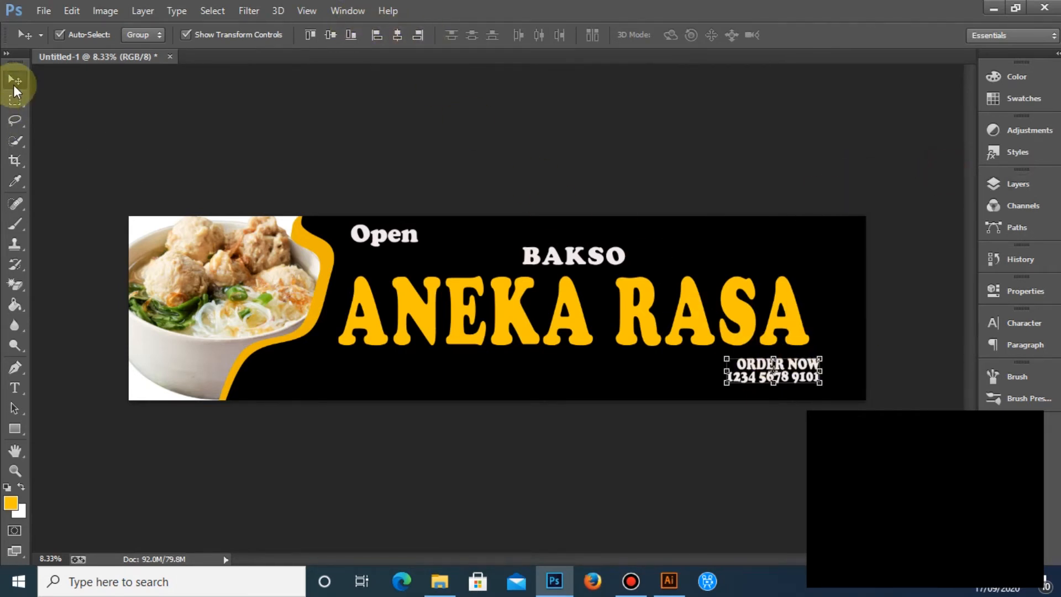
pyautogui.click(201, 151)
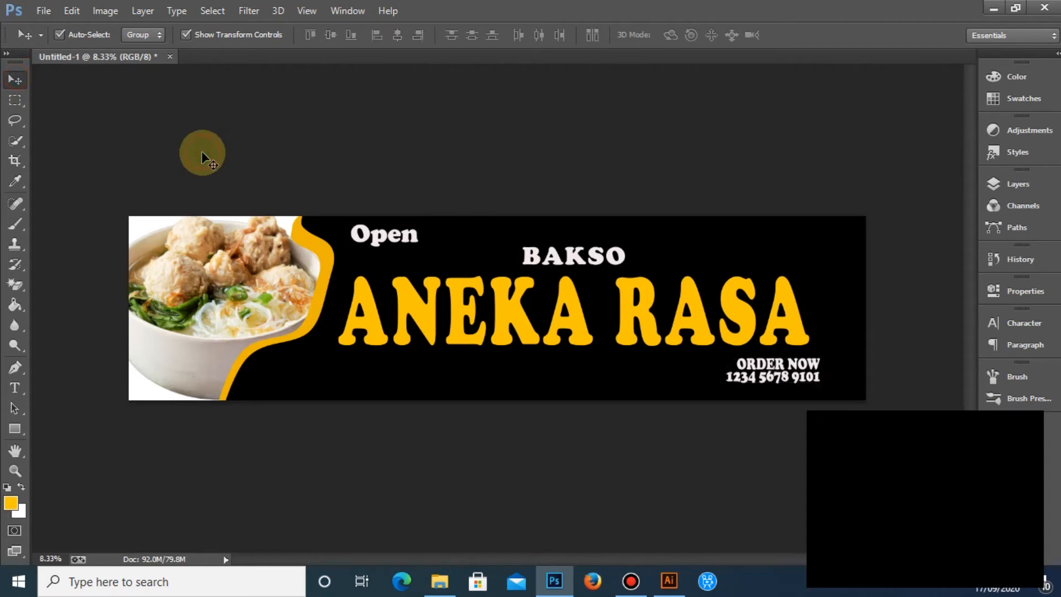
# Nudge the phone number line slightly down to widen the gap below "ORDER NOW"
pyautogui.click(763, 380)
pyautogui.hotkey('shift', 'Down')
pyautogui.hotkey('shift', 'Down')
pyautogui.hotkey('shift', 'Down')
pyautogui.hotkey('shift', 'Down')
pyautogui.hotkey('shift', 'Down')
pyautogui.hotkey('shift', 'Down')
pyautogui.hotkey('shift', 'Down')
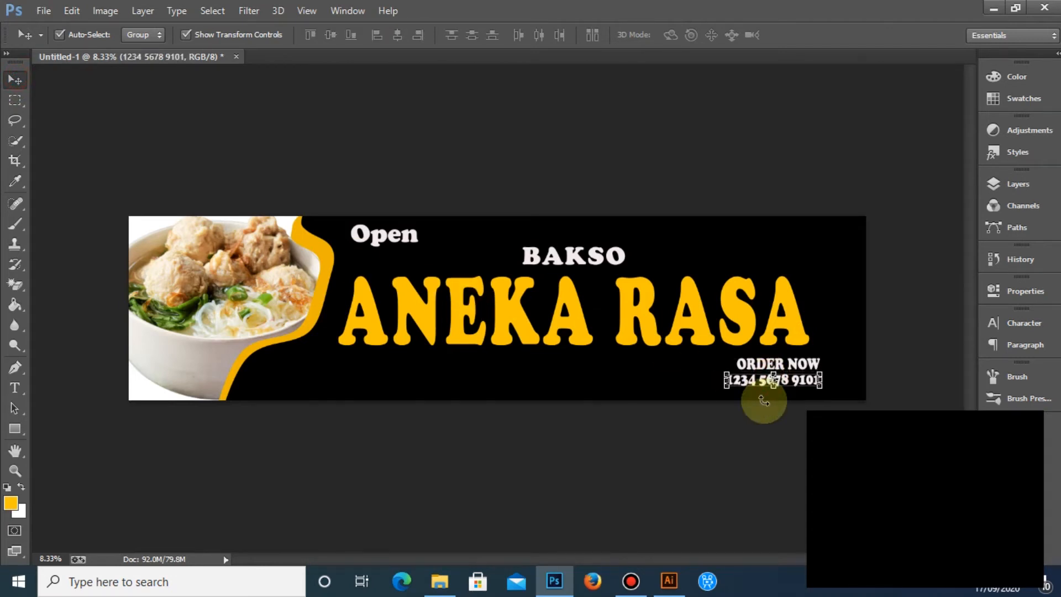
pyautogui.click(540, 135)
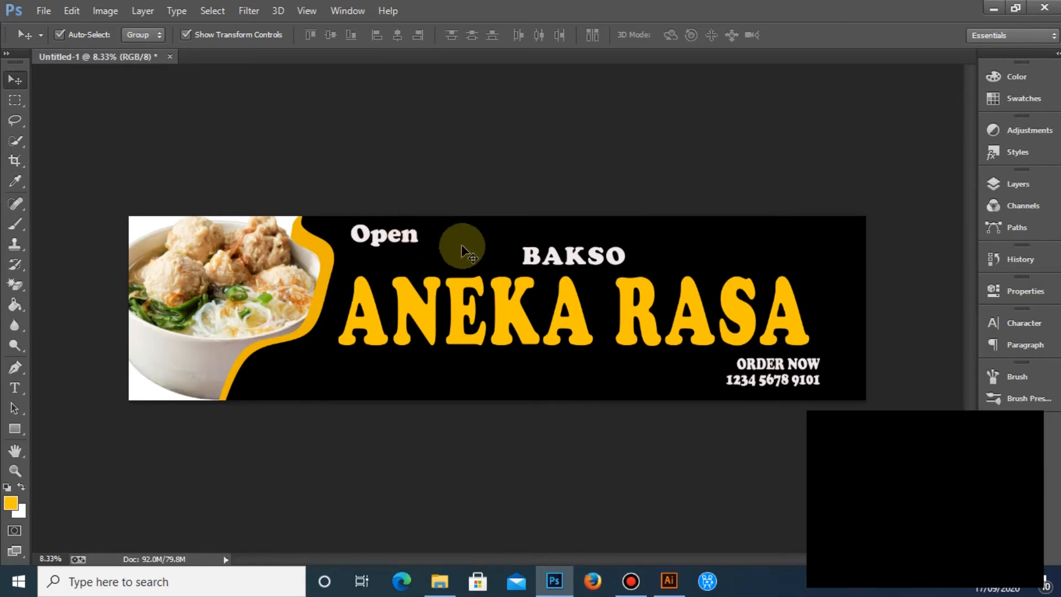
# Place a duplicate of the "Open" text directly beneath the start of "ANEKA RASA"
pyautogui.moveTo(381, 234); pyautogui.dragTo(393, 359)
pyautogui.click(450, 455)
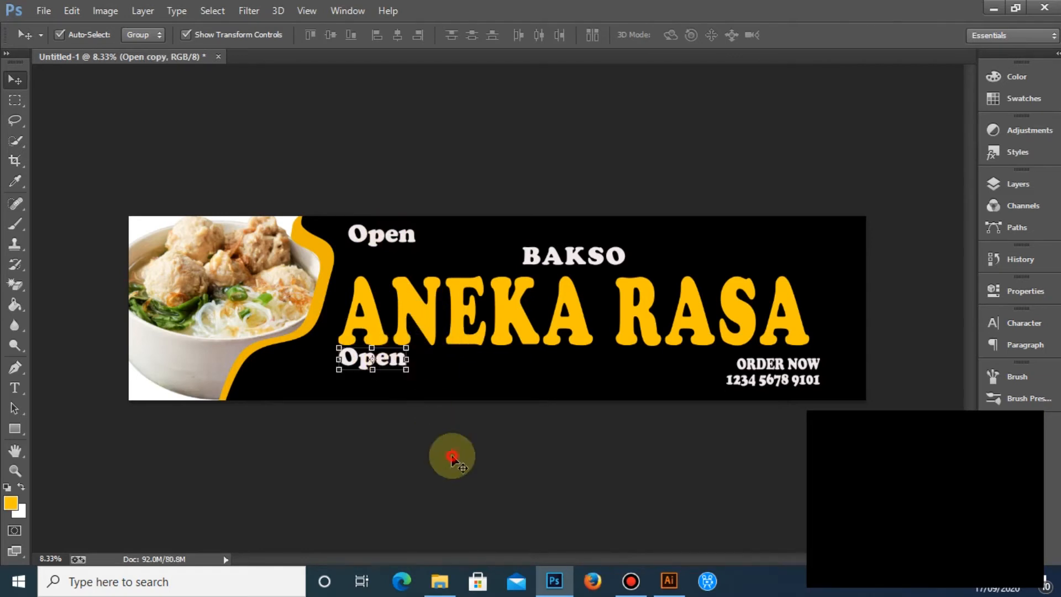
pyautogui.click(402, 361)
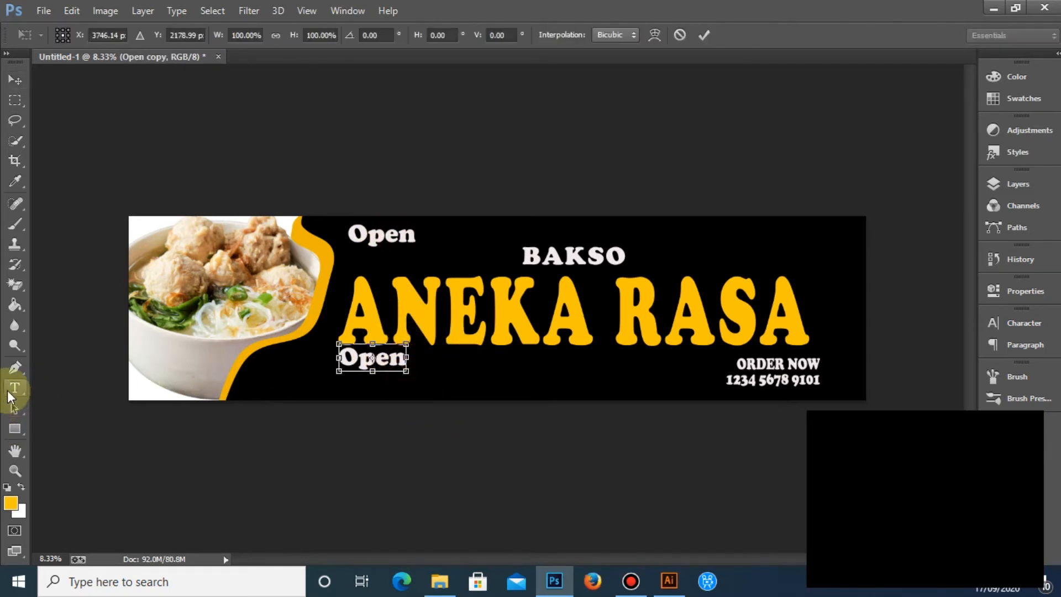
# Replace the wording of the lower "Open" copy with "STREET FOOD & DRINK"
pyautogui.click(15, 388)
pyautogui.click(401, 359)
pyautogui.hotkey('ctrl', 'a')
pyautogui.press('BackSpace')
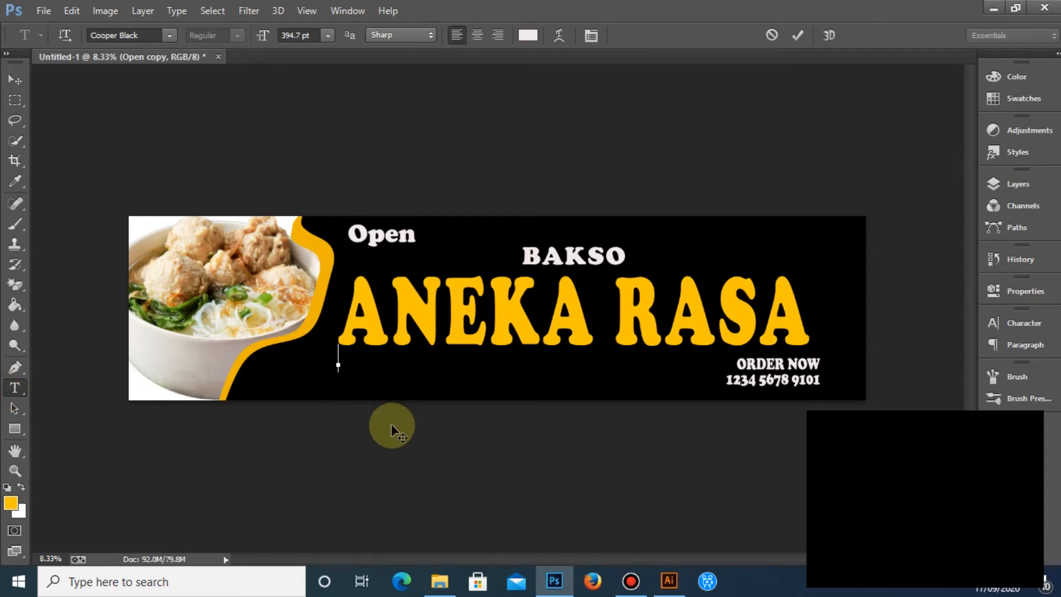
pyautogui.write('STREER')
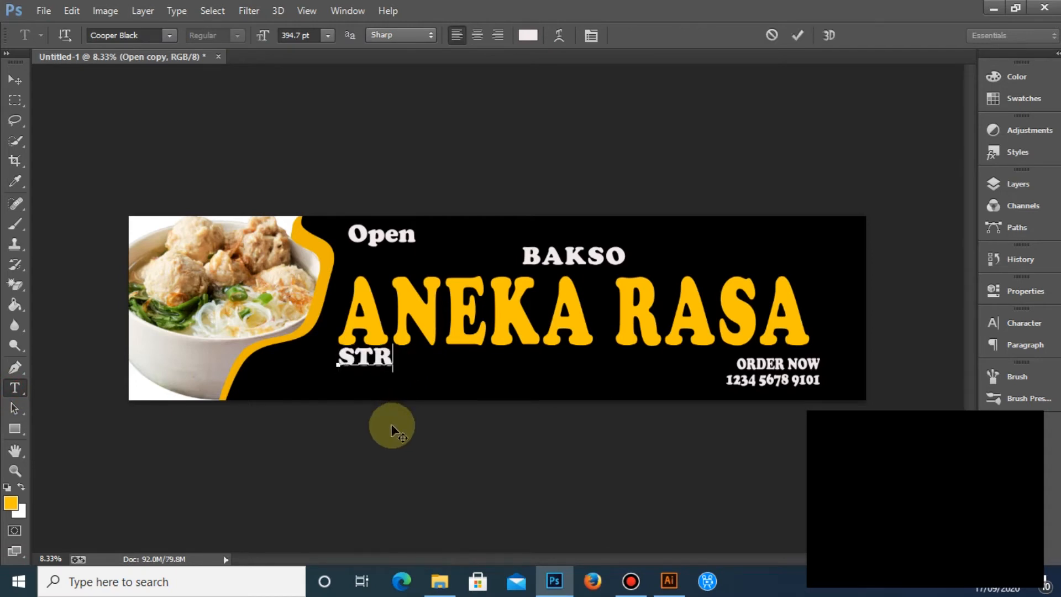
pyautogui.press('BackSpace')
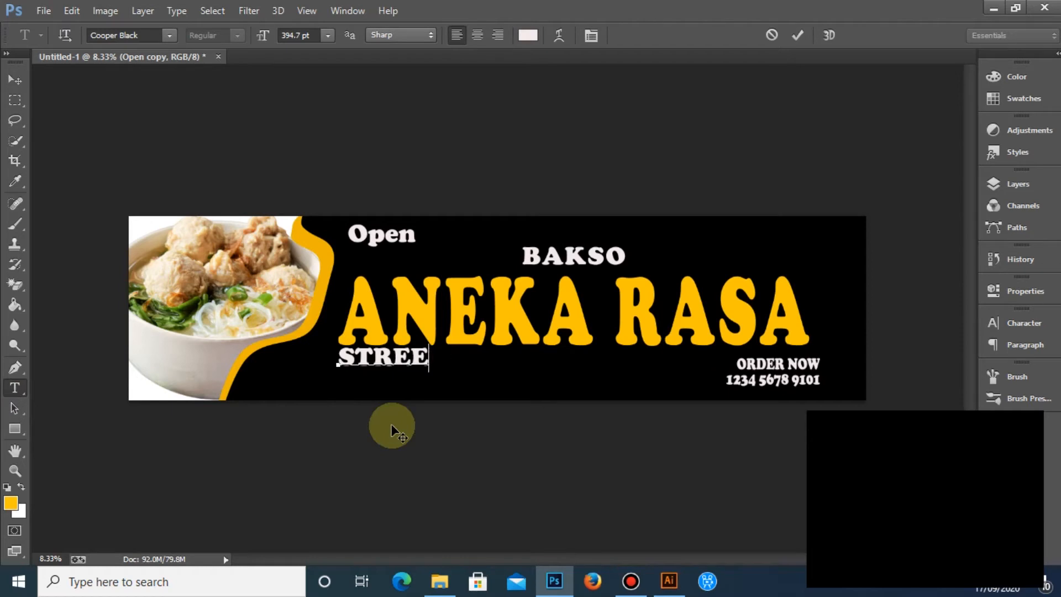
pyautogui.write('T FOOD    &')
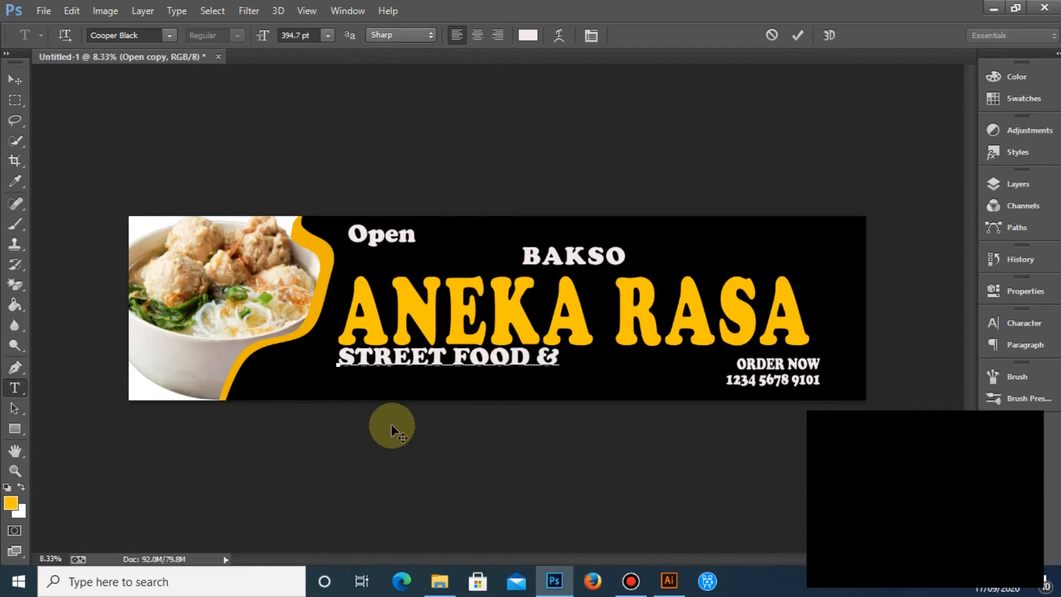
pyautogui.write(' DRINK')
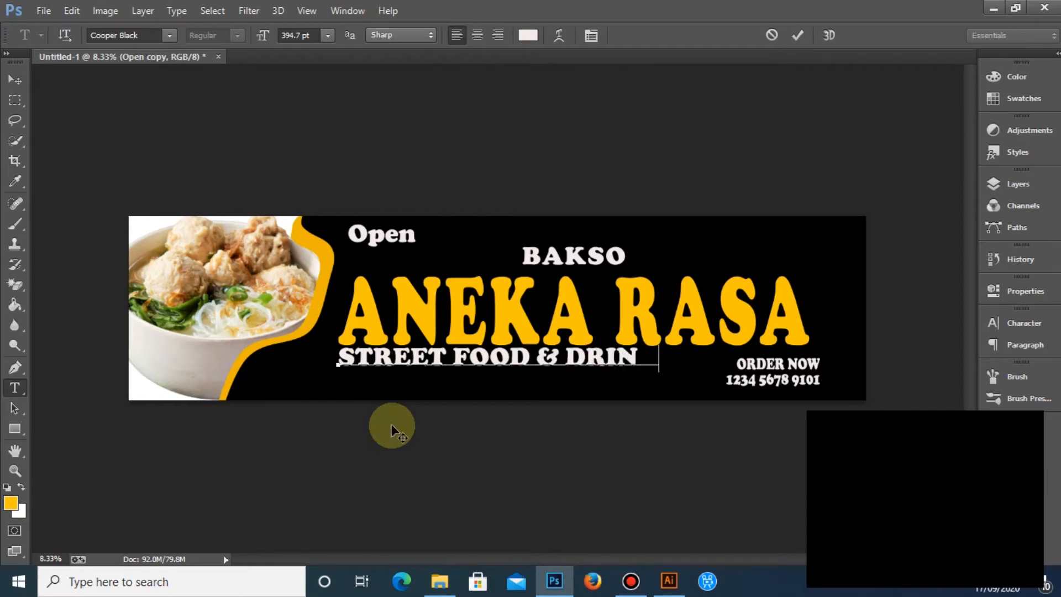
pyautogui.click(14, 74)
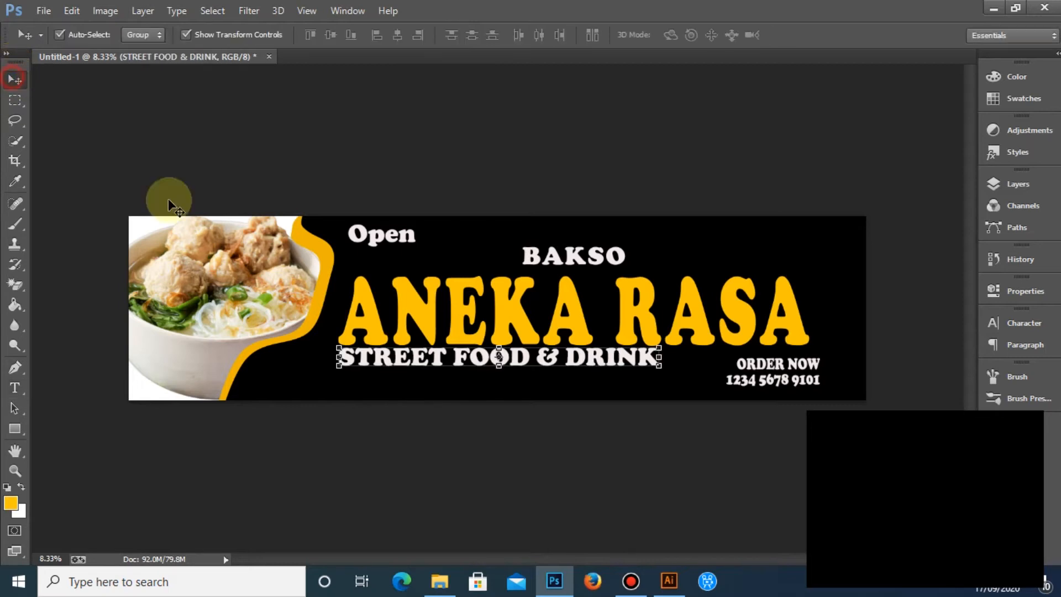
# Nudge "STREET FOOD & DRINK" down to leave a small gap beneath "ANEKA RASA"
pyautogui.hotkey('shift', 'Down')
pyautogui.hotkey('shift', 'Down')
pyautogui.hotkey('shift', 'Down')
pyautogui.hotkey('shift', 'Down')
pyautogui.hotkey('shift', 'Down')
pyautogui.hotkey('shift', 'Down')
pyautogui.hotkey('shift', 'Down')
pyautogui.hotkey('shift', 'Down')
pyautogui.hotkey('shift', 'Down')
pyautogui.hotkey('shift', 'Down')
pyautogui.hotkey('shift', 'Down')
pyautogui.hotkey('shift', 'Down')
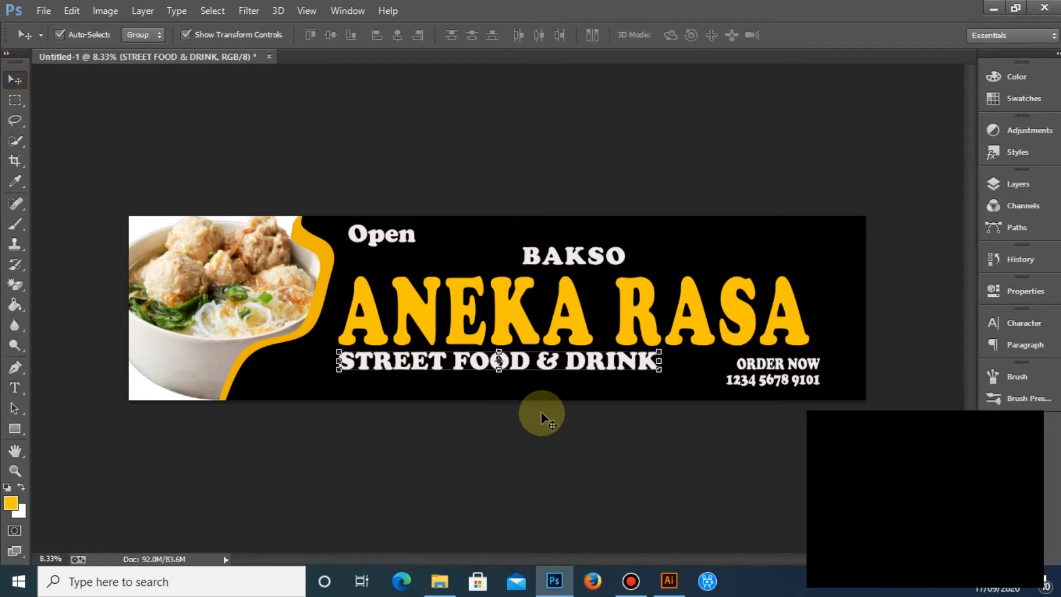
pyautogui.click(173, 148)
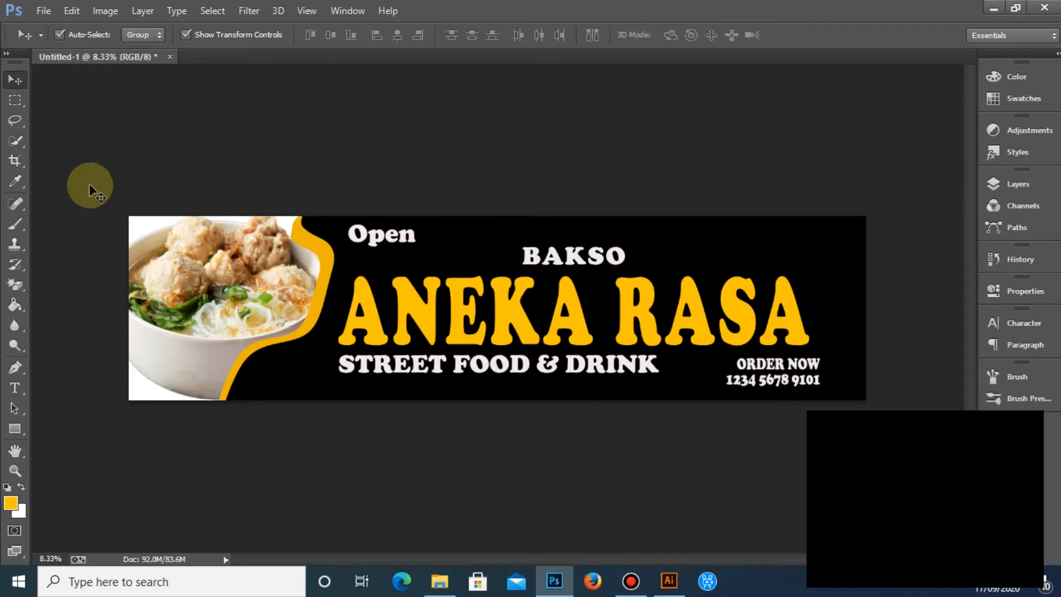
# Try to draw and move a five-sided polygon outside the canvas, above the banner's right end
pyautogui.click(13, 432)
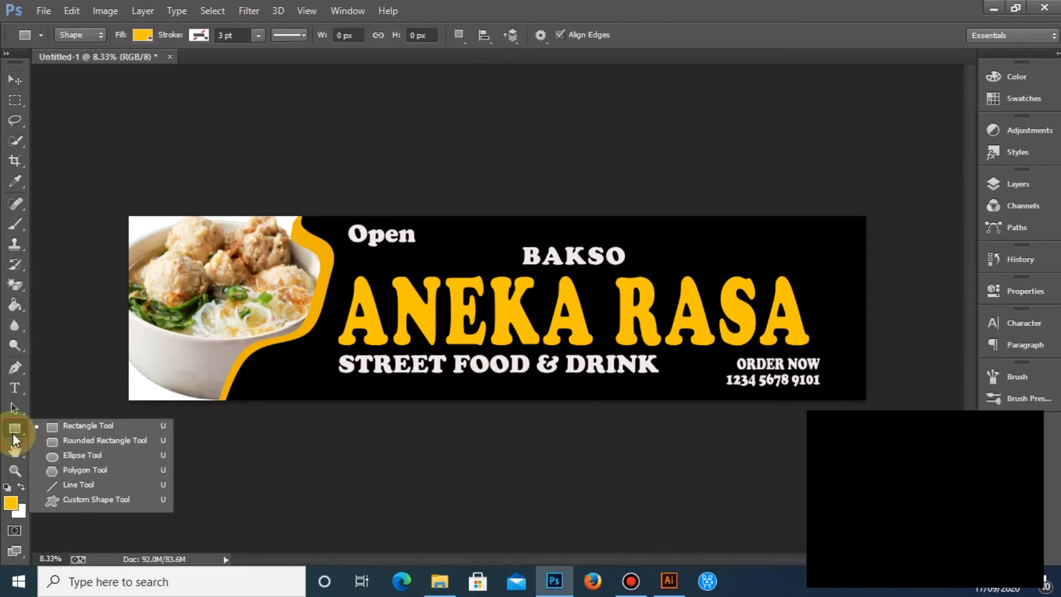
pyautogui.click(74, 469)
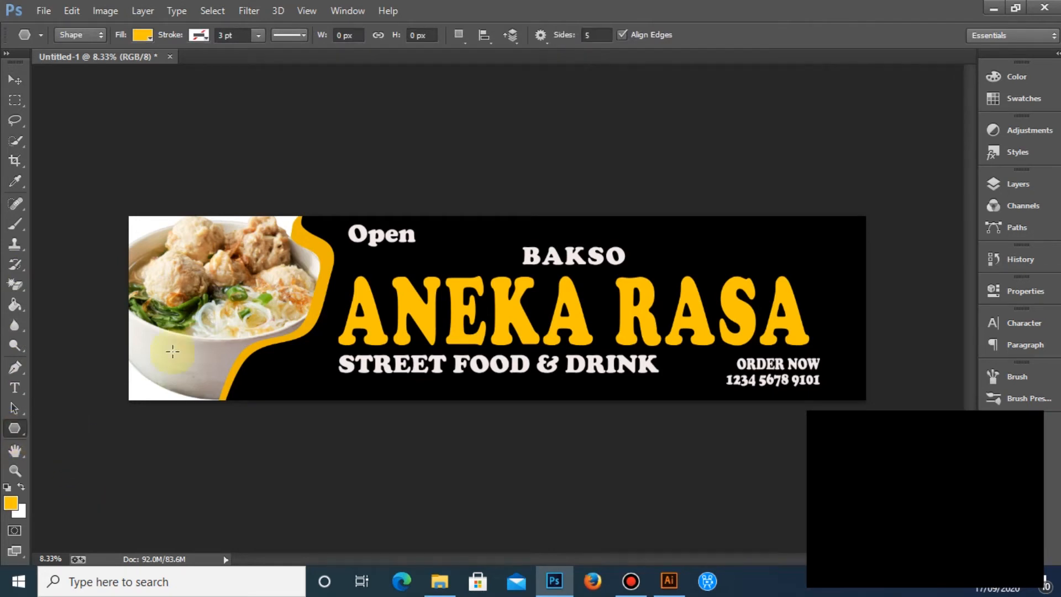
pyautogui.moveTo(774, 171); pyautogui.dragTo(806, 182)
pyautogui.click(15, 79)
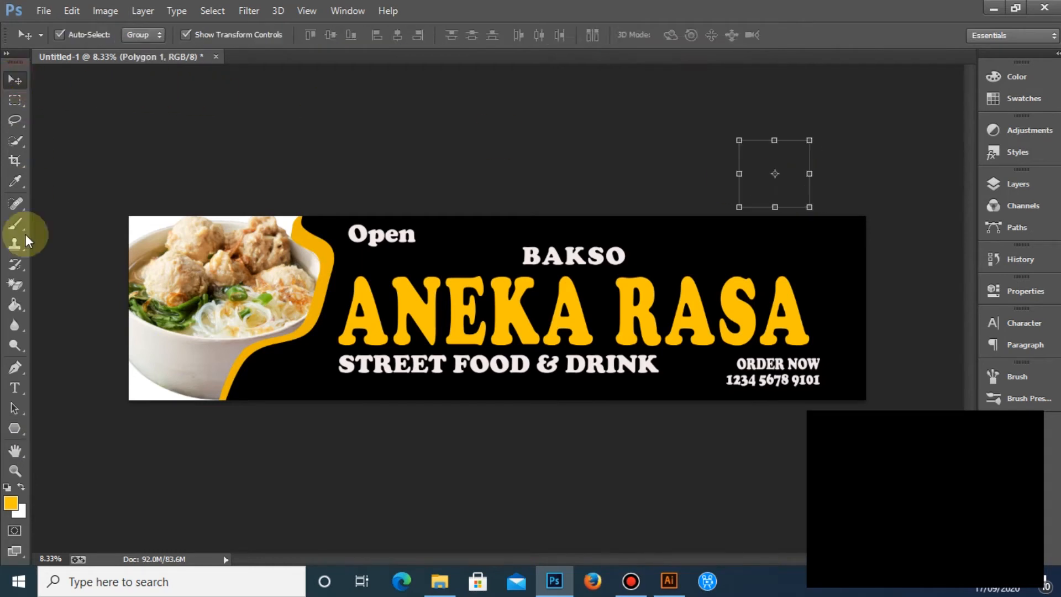
pyautogui.moveTo(797, 190); pyautogui.dragTo(811, 226)
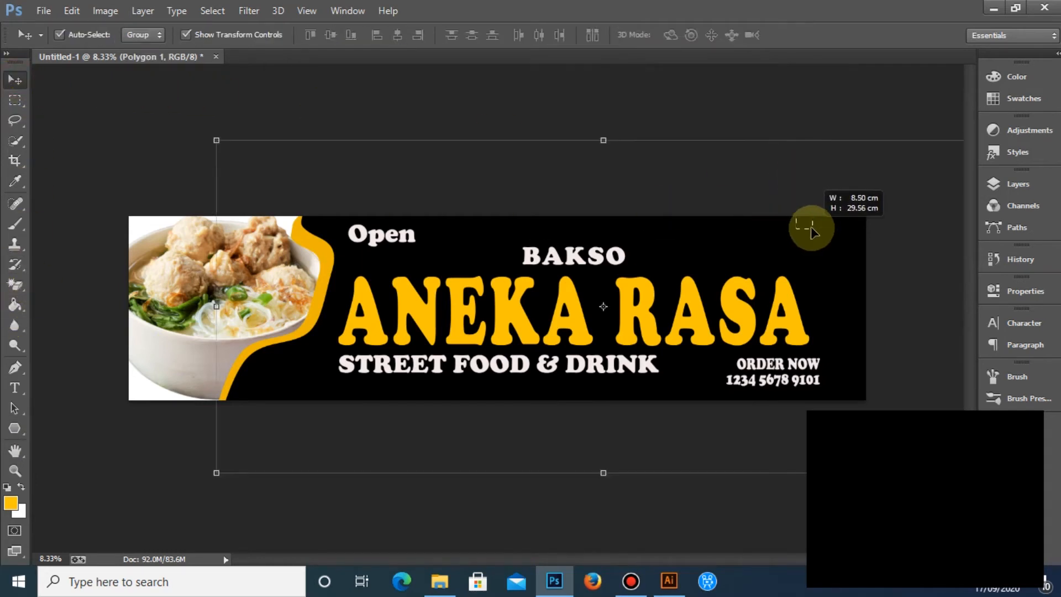
pyautogui.click(726, 112)
pyautogui.moveTo(778, 177); pyautogui.dragTo(801, 188)
pyautogui.click(789, 181)
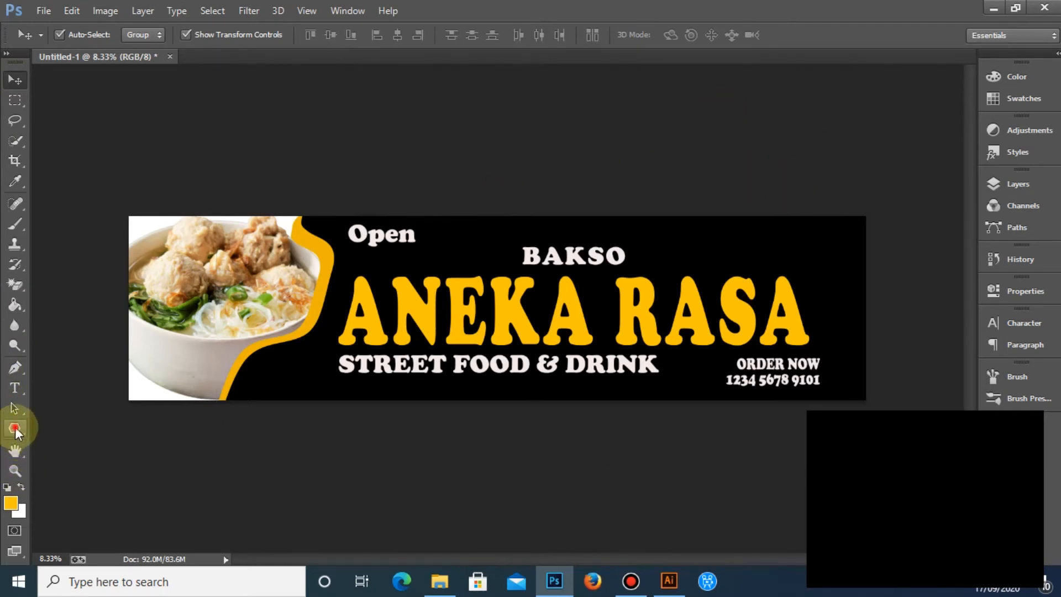
# Draw an orange five-sided polygon about 1608 by 1553 px, pointing down, and move it into the banner's upper-right corner
pyautogui.click(14, 428)
pyautogui.moveTo(742, 237); pyautogui.dragTo(795, 255)
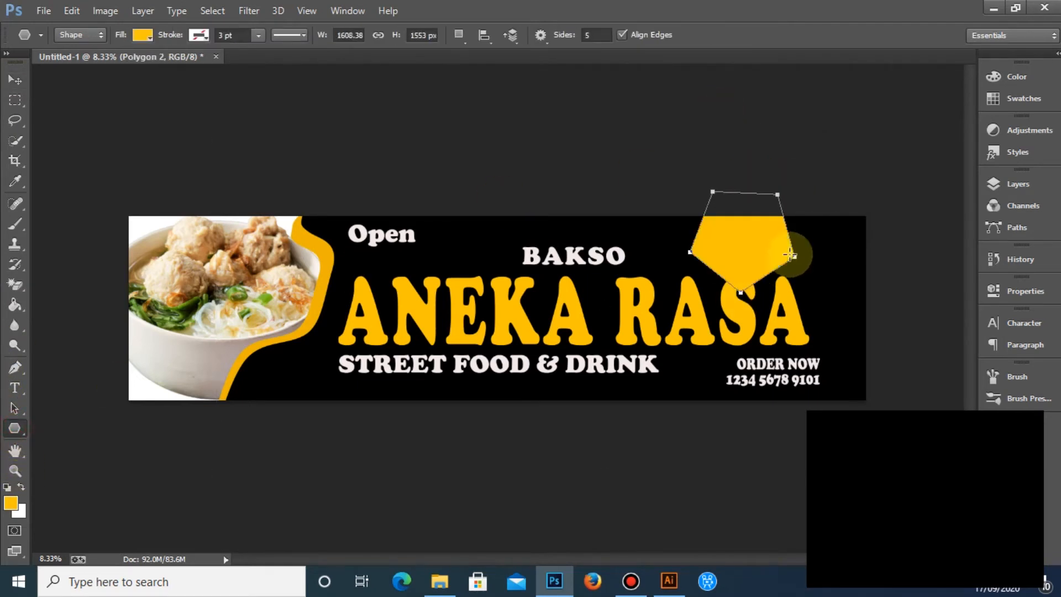
pyautogui.click(14, 80)
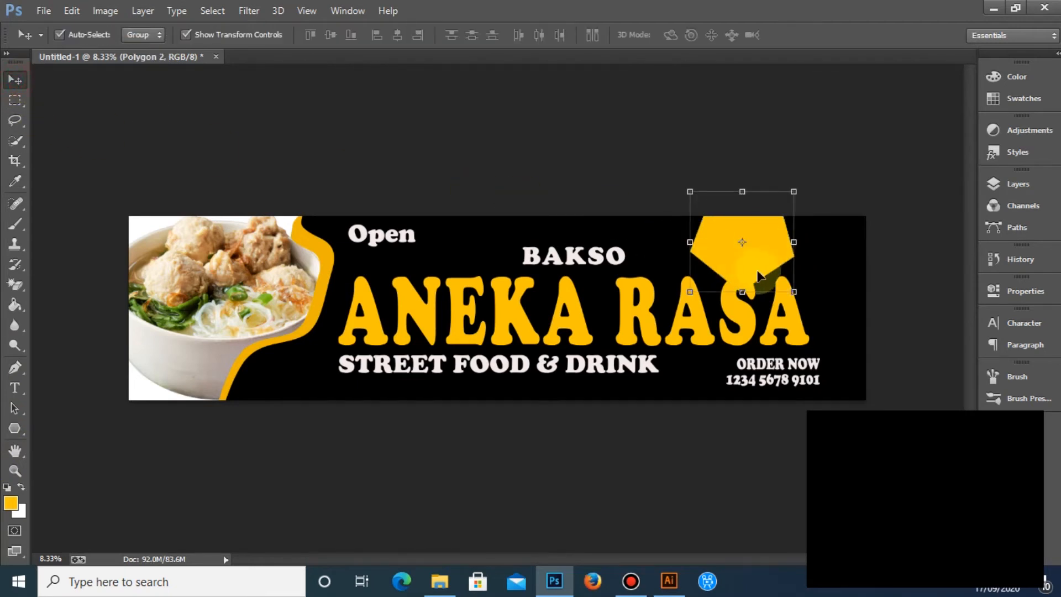
pyautogui.moveTo(764, 267); pyautogui.dragTo(831, 260)
pyautogui.click(253, 124)
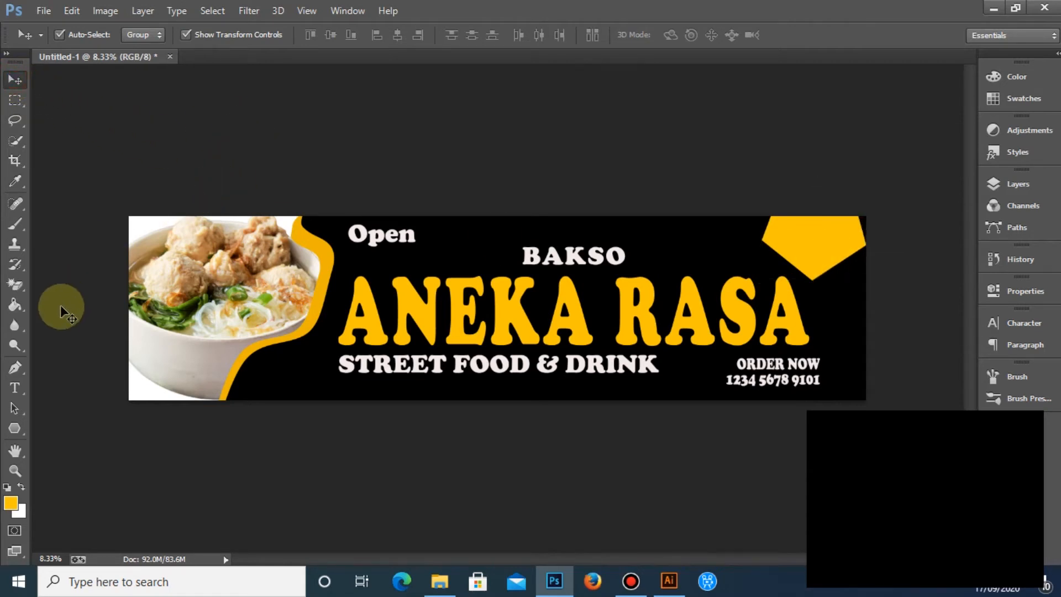
# Duplicate the "Open" text and position the copy over the orange pentagon
pyautogui.click(407, 241)
pyautogui.moveTo(406, 242); pyautogui.dragTo(802, 239)
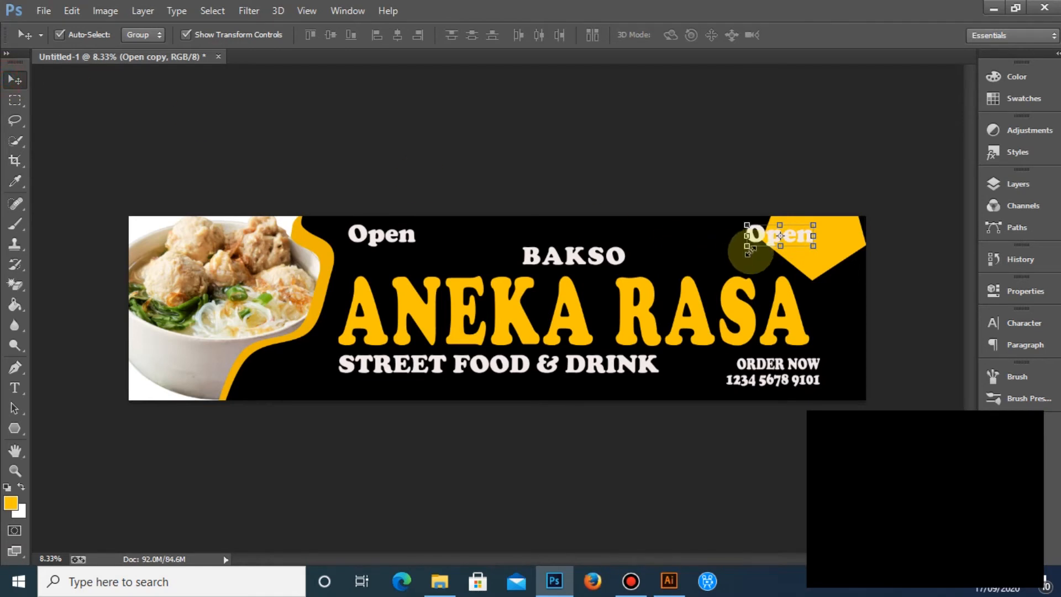
pyautogui.click(780, 244)
pyautogui.moveTo(793, 247); pyautogui.dragTo(794, 238)
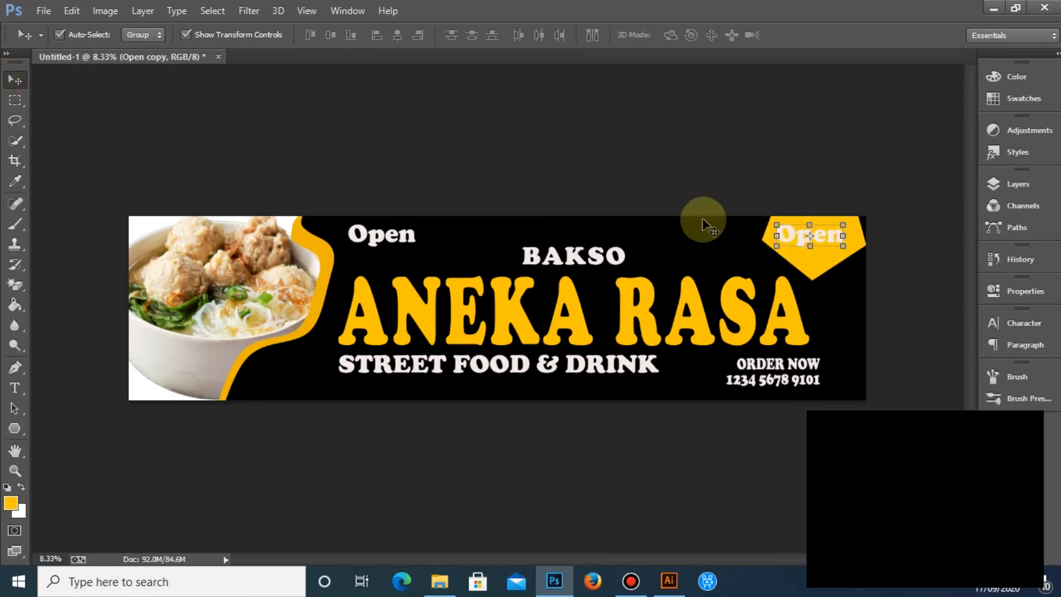
# Replace the wording of the "Open" copy on the pentagon with "HALAL"
pyautogui.click(15, 388)
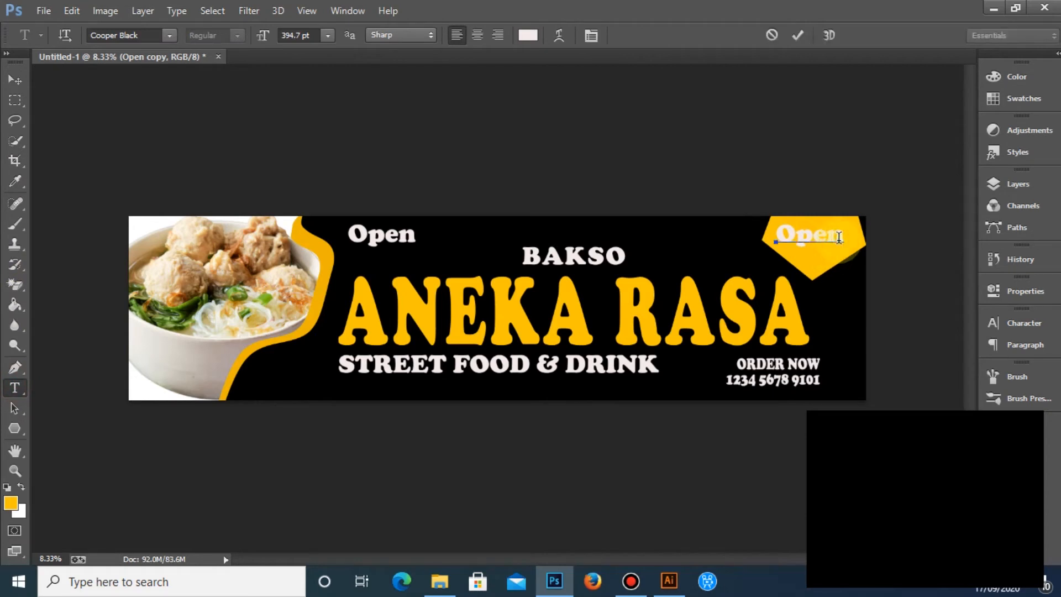
pyautogui.moveTo(839, 239); pyautogui.dragTo(744, 250)
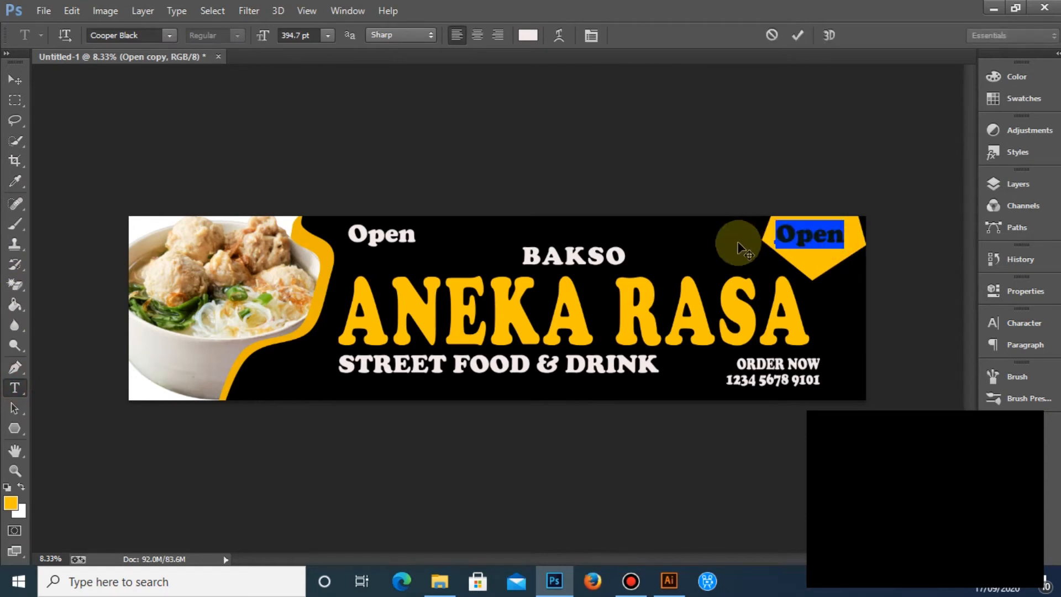
pyautogui.write('O')
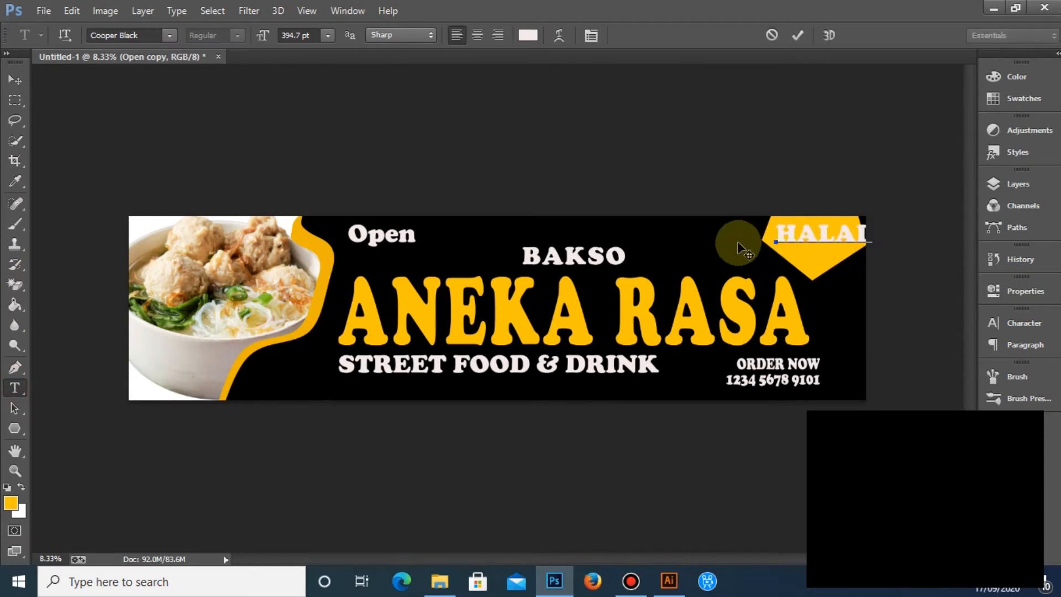
pyautogui.click(15, 79)
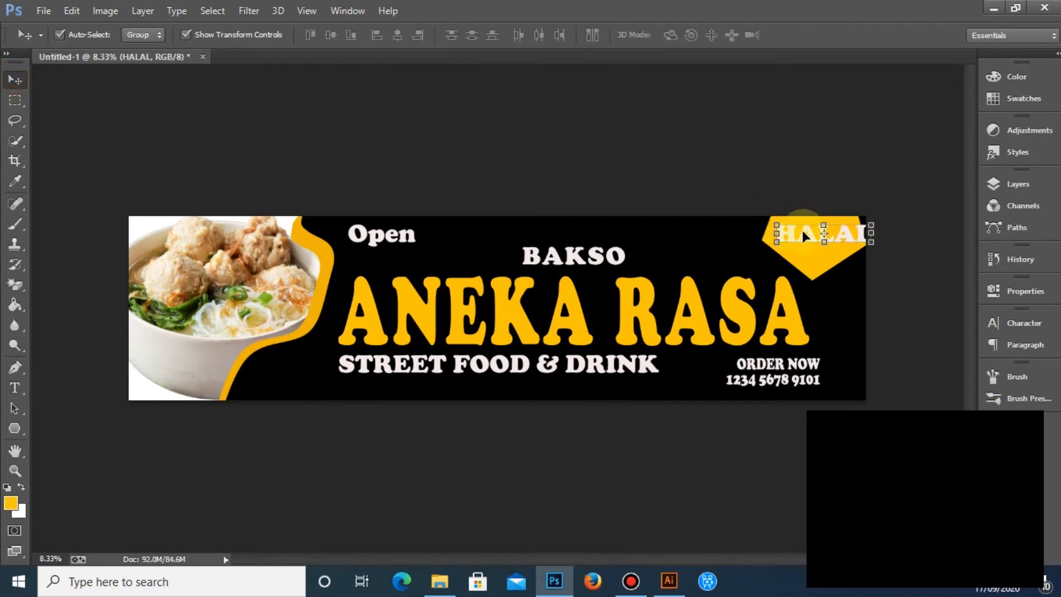
# Centre "HALAL" on the orange pentagon and scale it down to about 358 pt so it fits inside
pyautogui.moveTo(805, 230); pyautogui.dragTo(796, 235)
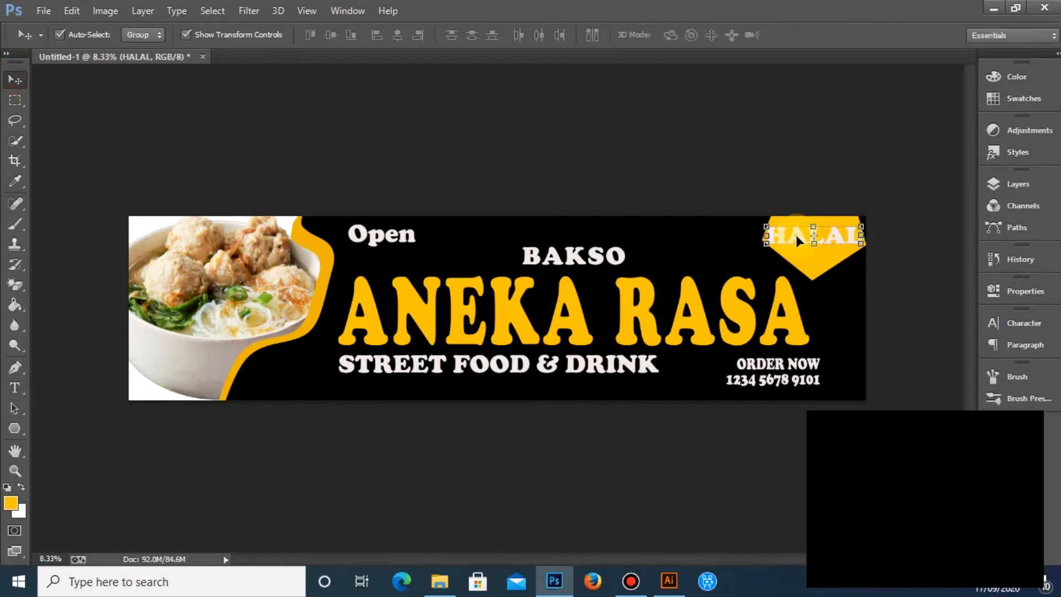
pyautogui.click(862, 227)
pyautogui.moveTo(862, 226); pyautogui.dragTo(834, 234)
pyautogui.click(15, 388)
pyautogui.click(482, 229)
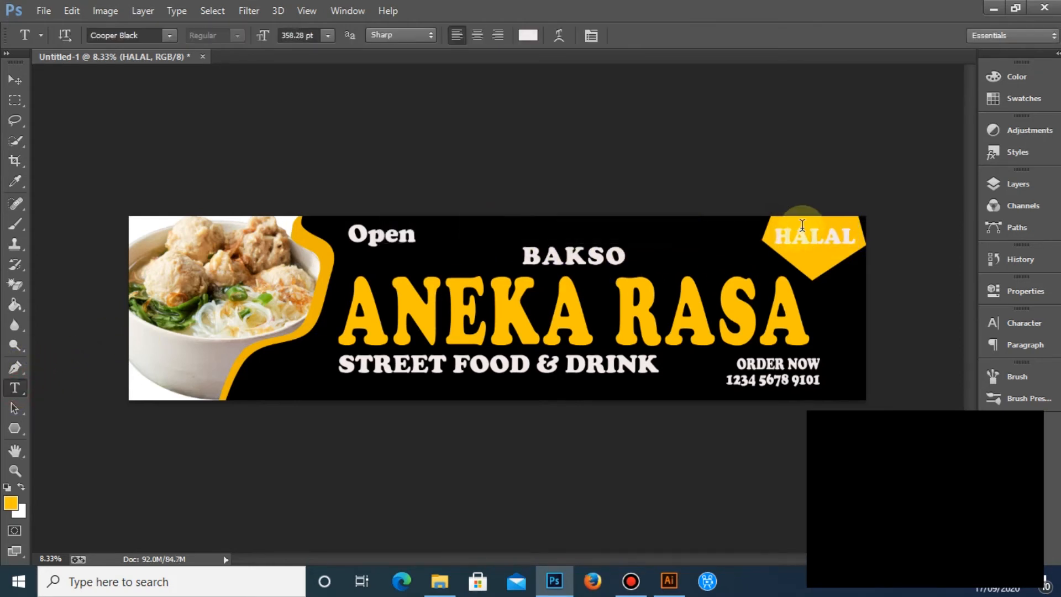
# Recolour the "HALAL" text on the orange pentagon to near-black 080000
pyautogui.doubleClick(850, 237)
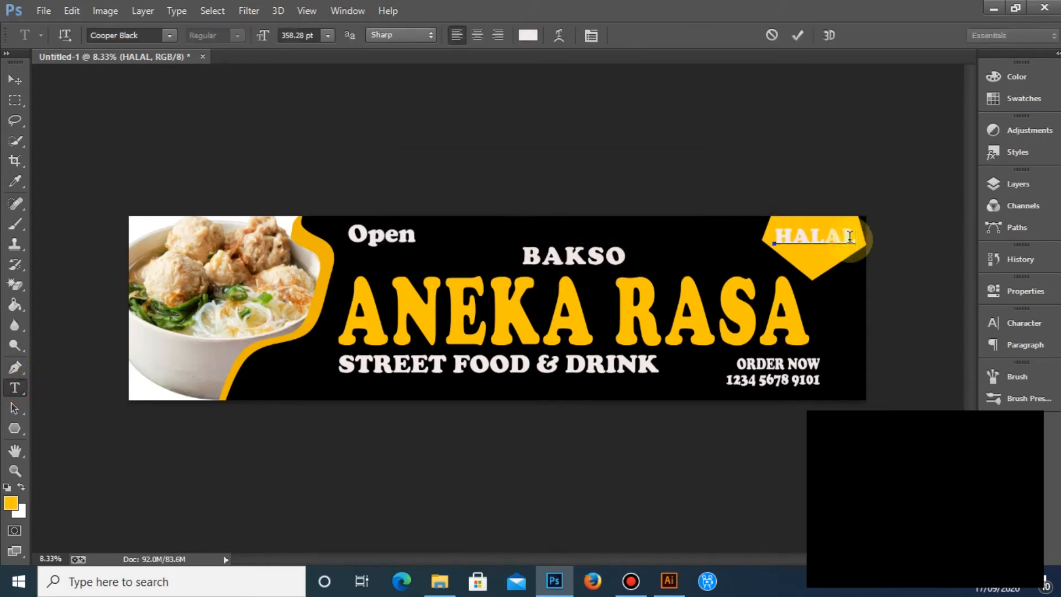
pyautogui.click(528, 35)
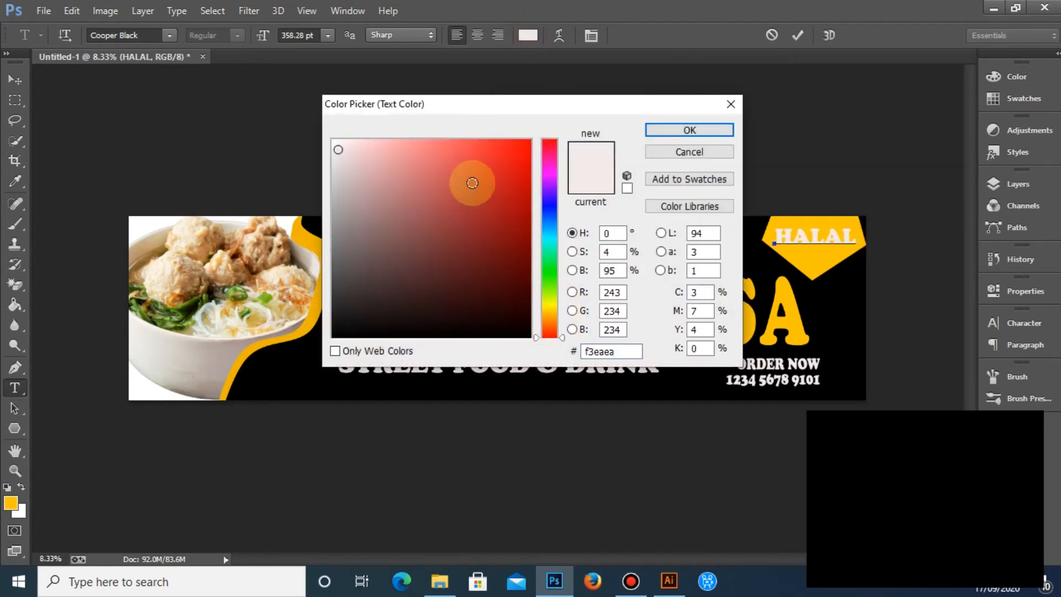
pyautogui.click(521, 331)
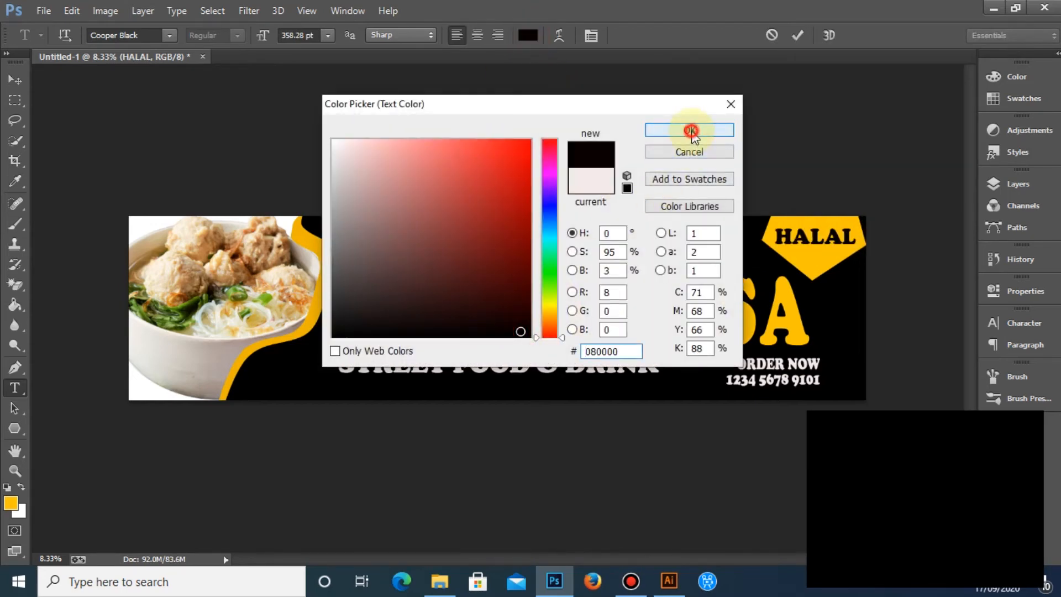
pyautogui.click(691, 132)
pyautogui.click(13, 80)
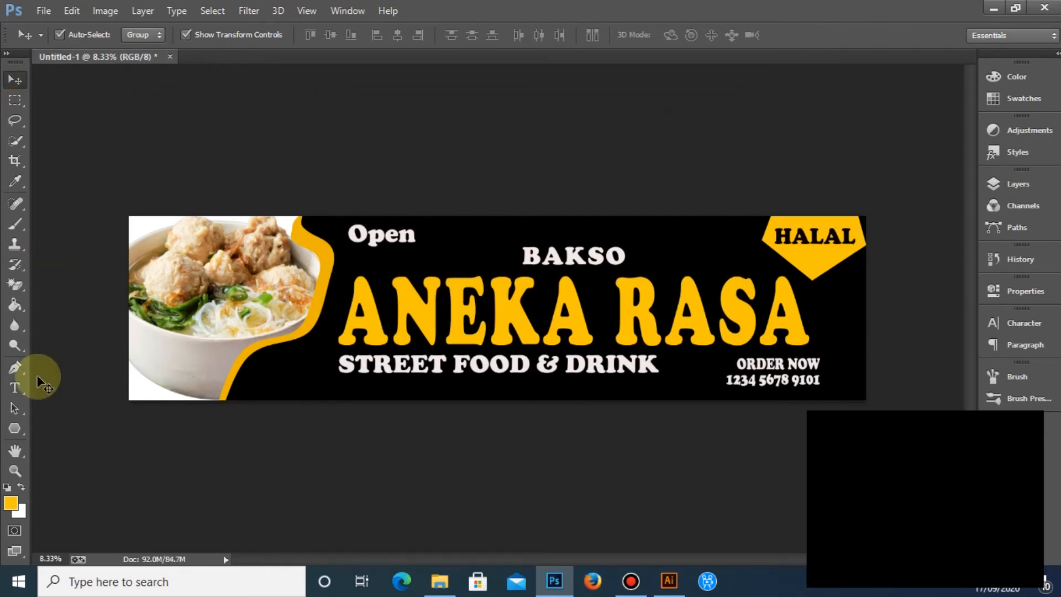
# Create an orange ellipse shape 100 px wide and 100 px high
pyautogui.click(14, 428)
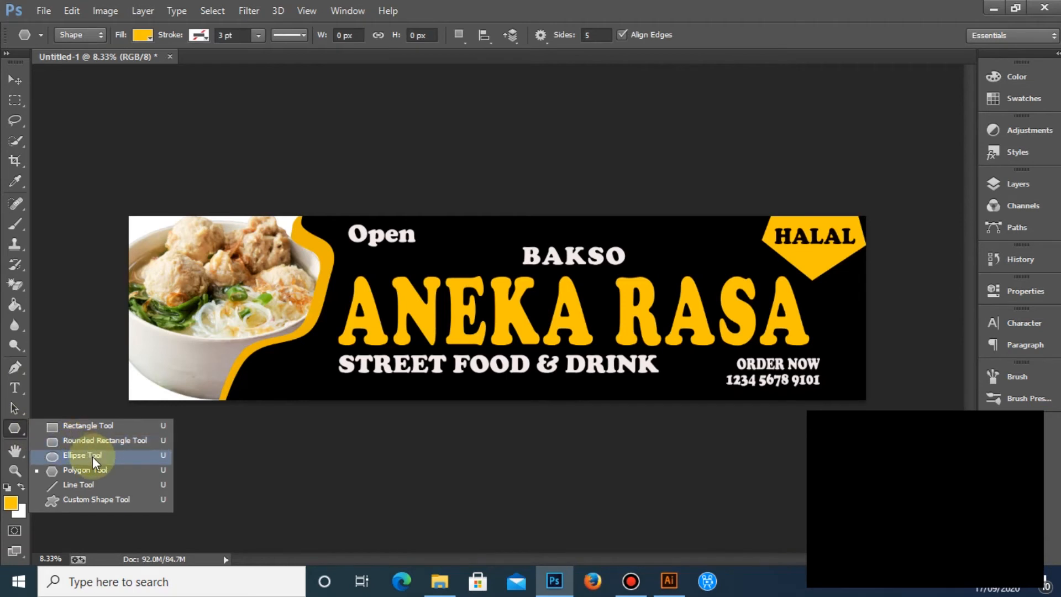
pyautogui.click(91, 456)
pyautogui.click(91, 457)
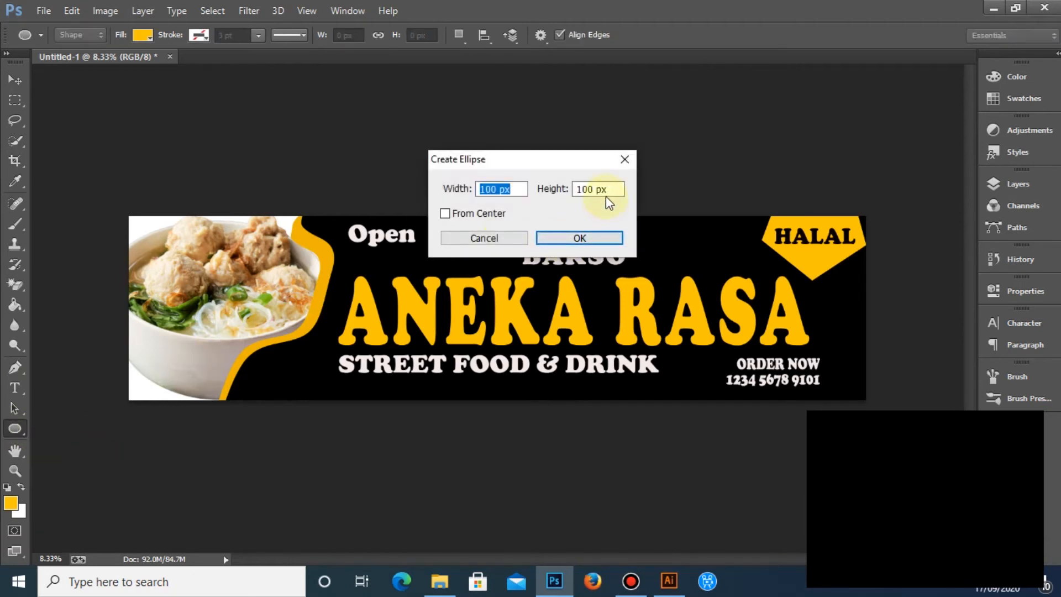
pyautogui.click(567, 238)
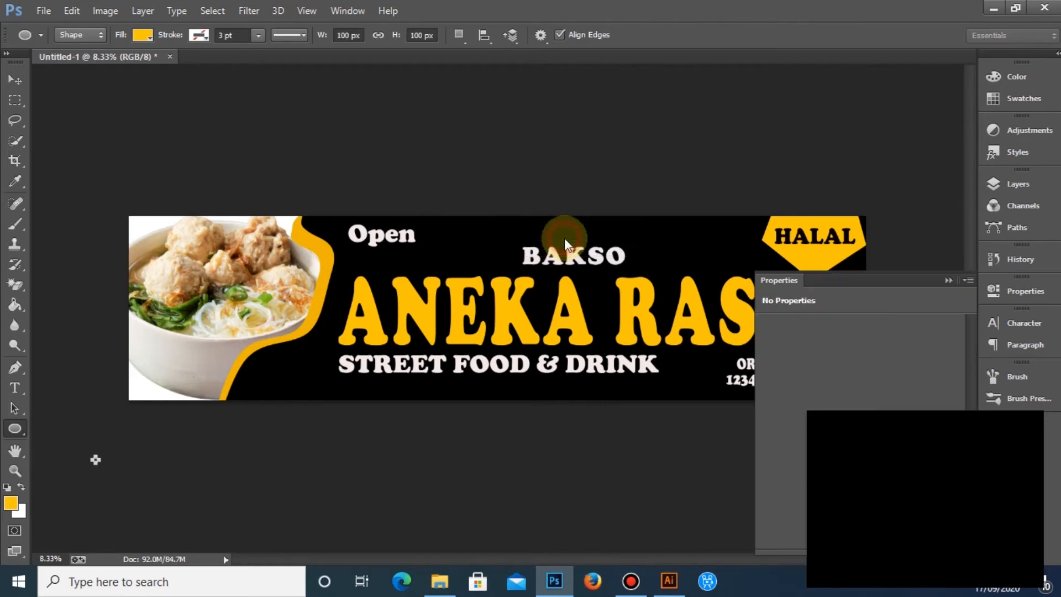
pyautogui.click(936, 278)
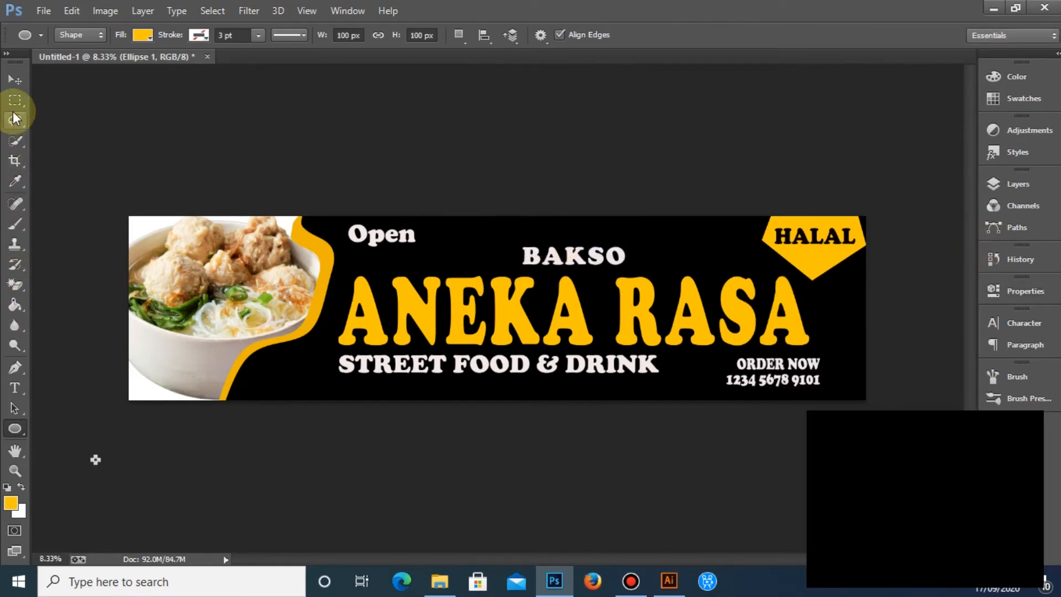
# Scale the small orange circle up to about 1622% and place it over the lower part of the bowl photo
pyautogui.click(15, 83)
pyautogui.hotkey('ctrl', 't')
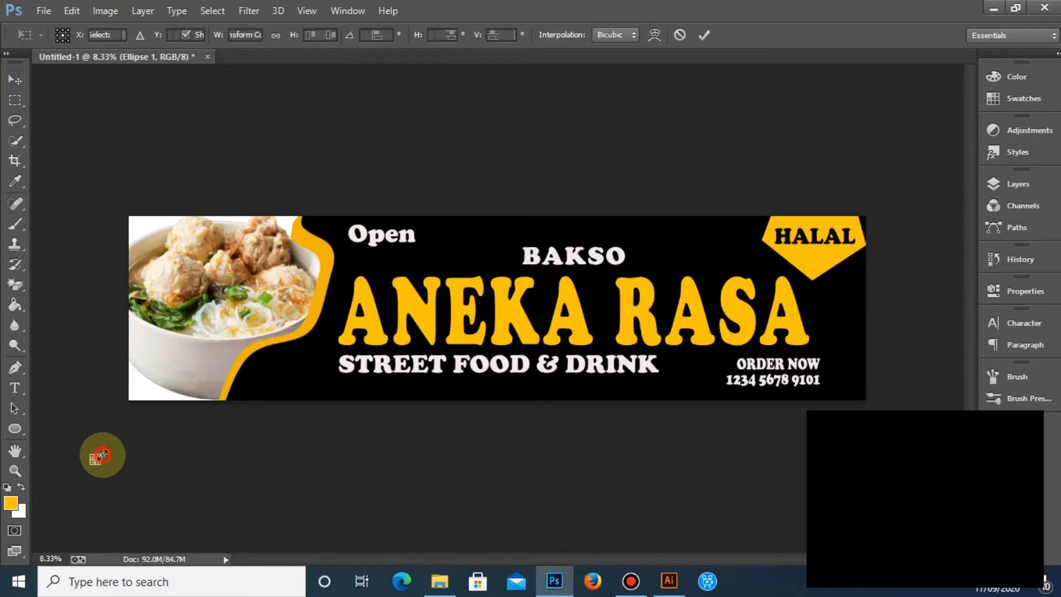
pyautogui.moveTo(110, 444); pyautogui.dragTo(270, 306)
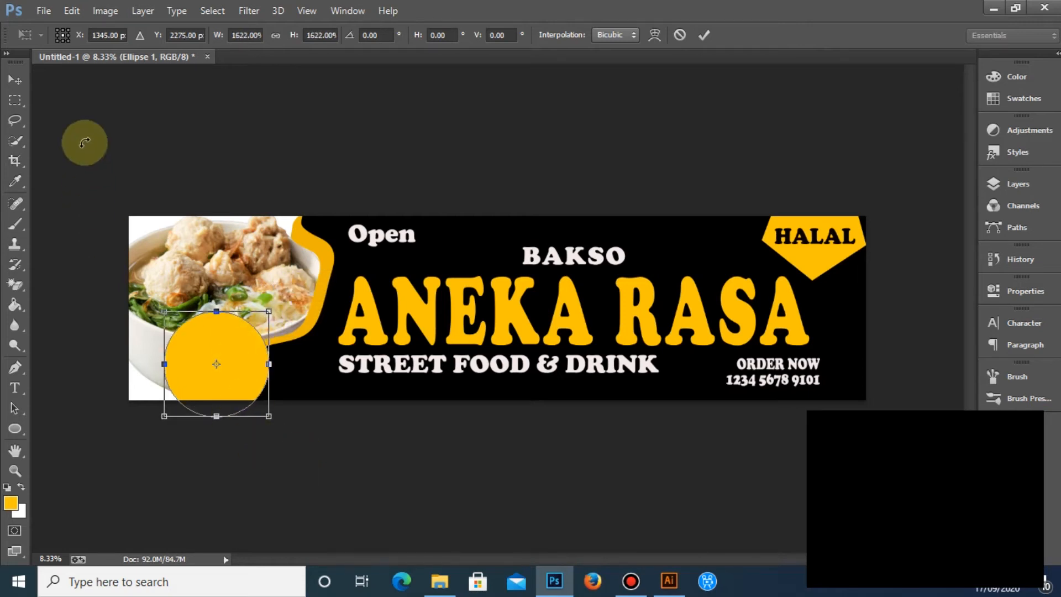
pyautogui.click(14, 81)
pyautogui.click(534, 230)
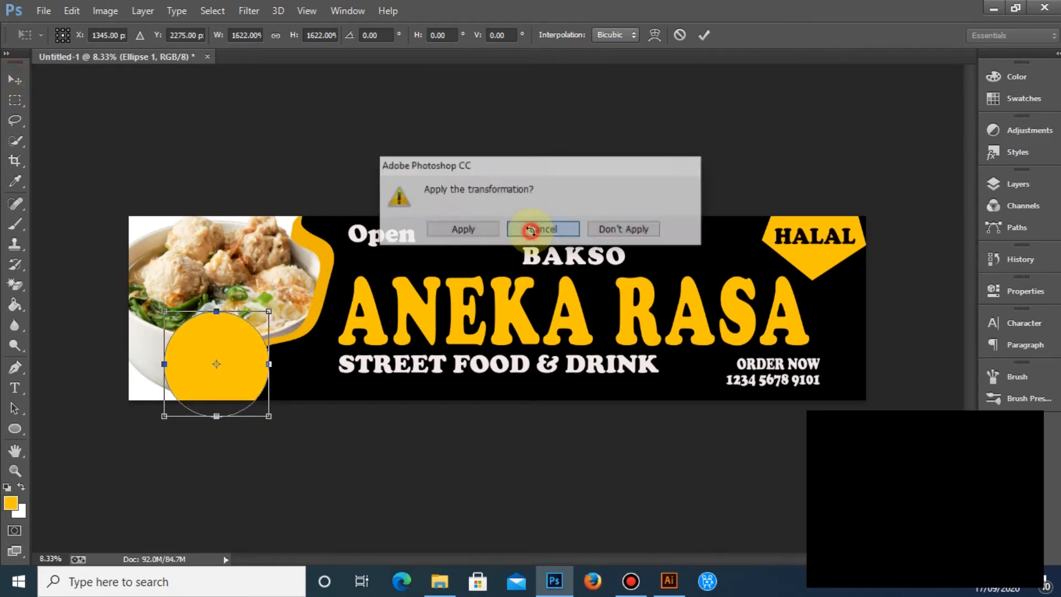
pyautogui.click(704, 35)
pyautogui.moveTo(244, 366); pyautogui.dragTo(220, 351)
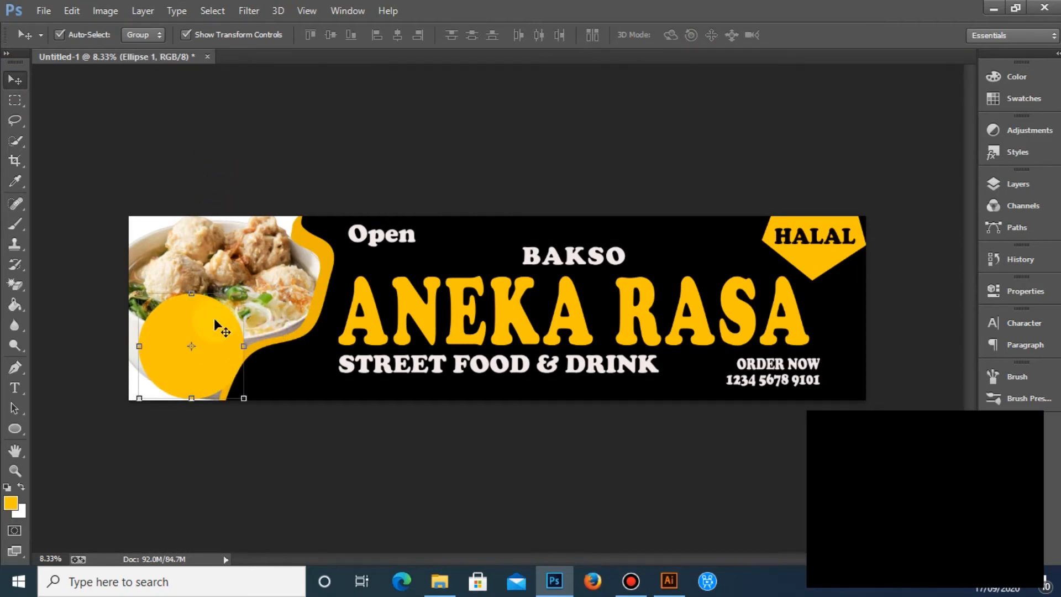
# Duplicate the orange circle beside the original and scale the copy down to about 76%
pyautogui.keyDown('alt'); pyautogui.moveTo(214, 319); pyautogui.dragTo(312, 306); pyautogui.keyUp('alt')
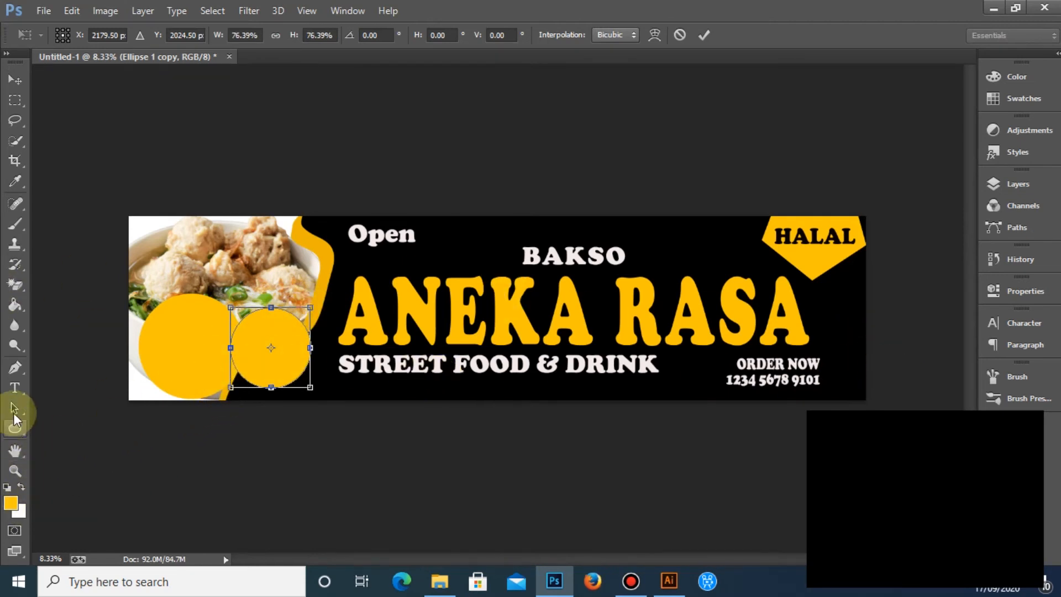
pyautogui.click(15, 304)
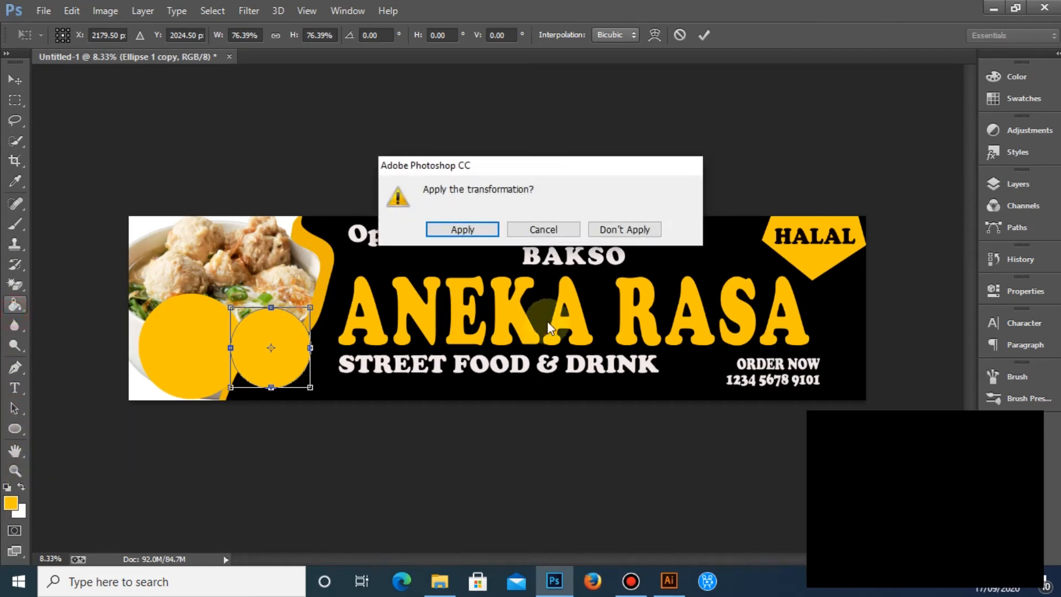
pyautogui.click(468, 230)
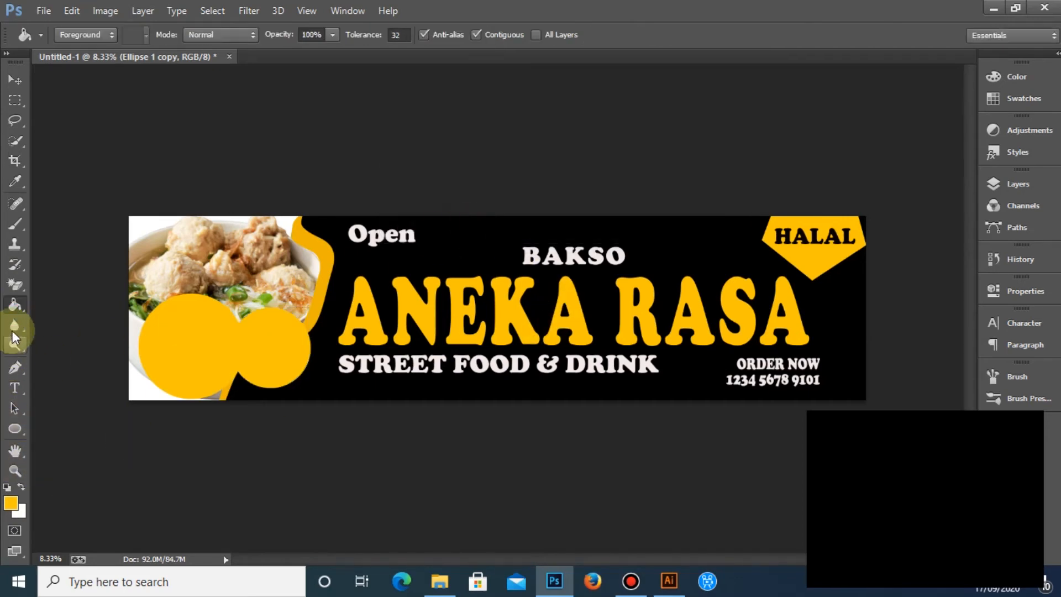
# Rasterize the smaller circle copy and fill it with off-white f9f9f7
pyautogui.click(11, 503)
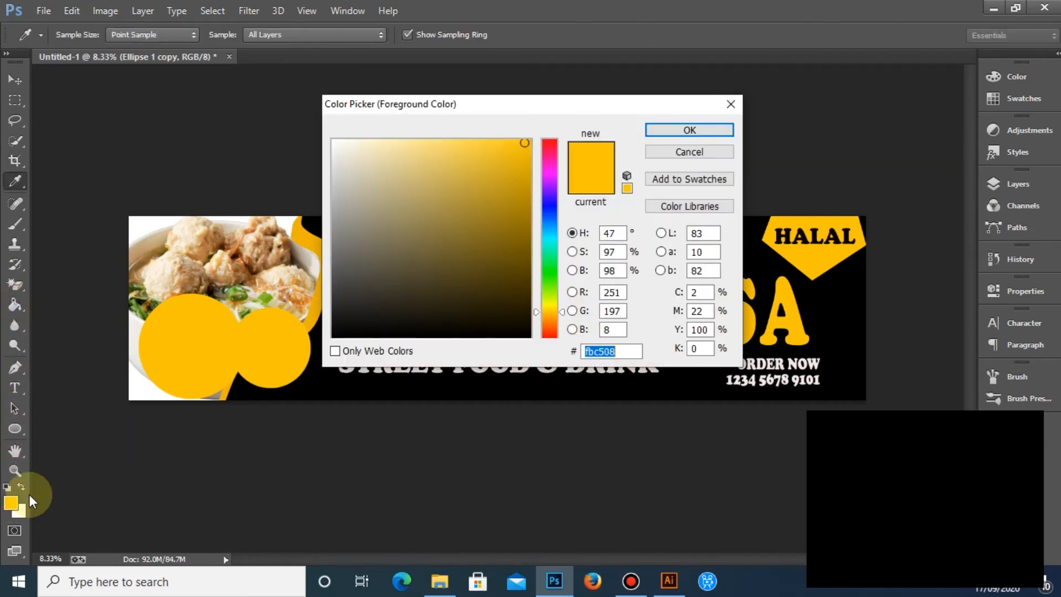
pyautogui.click(334, 144)
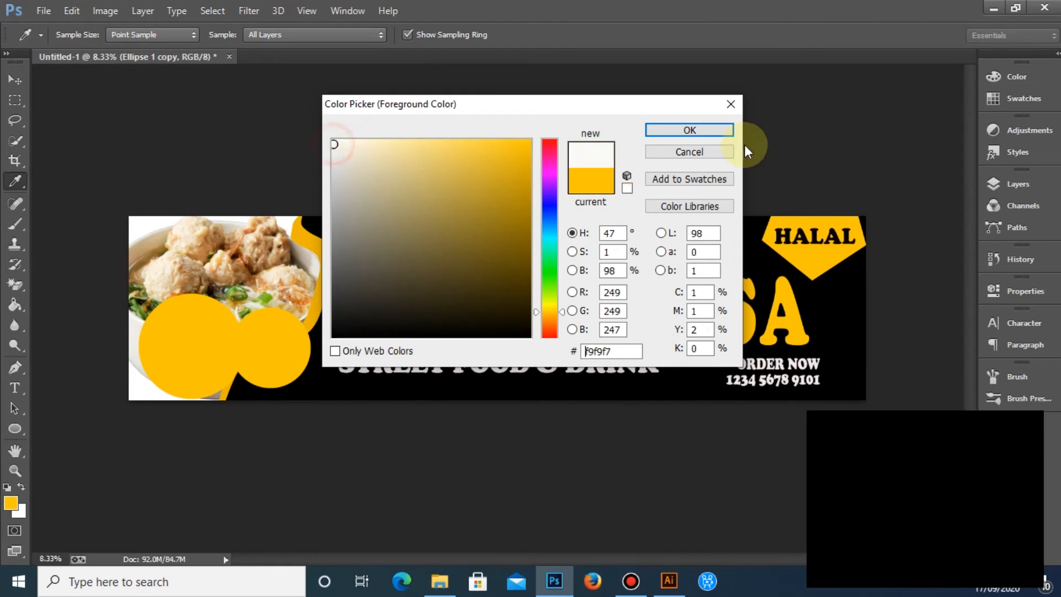
pyautogui.click(715, 134)
pyautogui.click(272, 335)
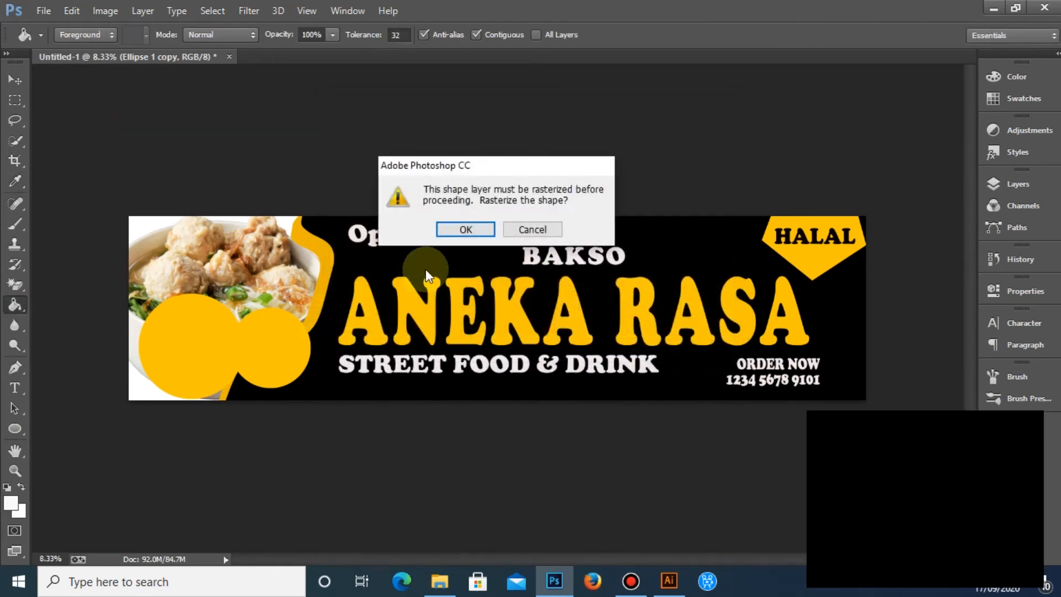
pyautogui.click(459, 231)
pyautogui.click(271, 355)
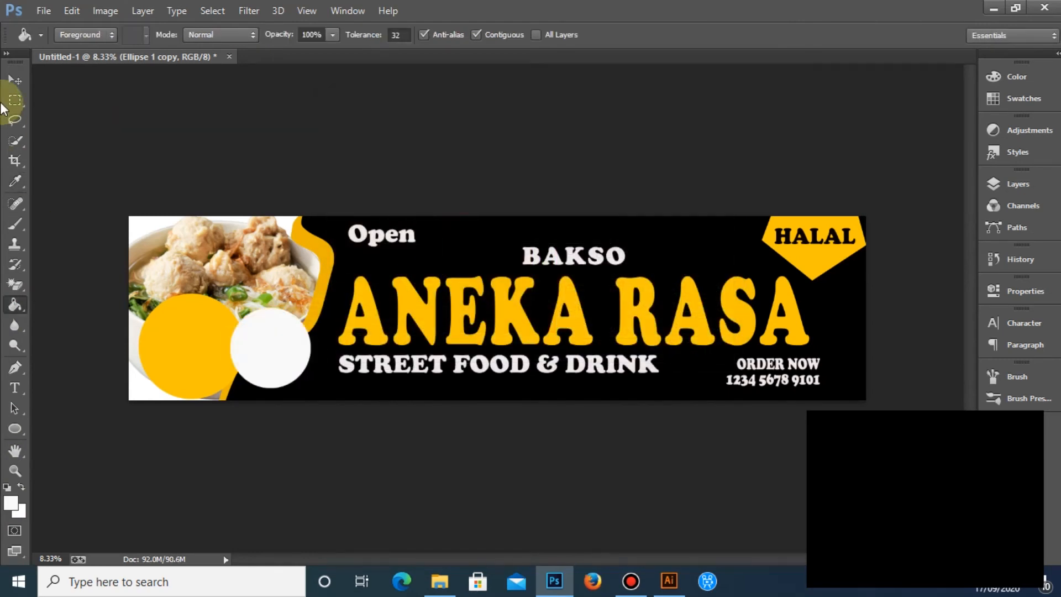
pyautogui.click(8, 79)
pyautogui.click(182, 132)
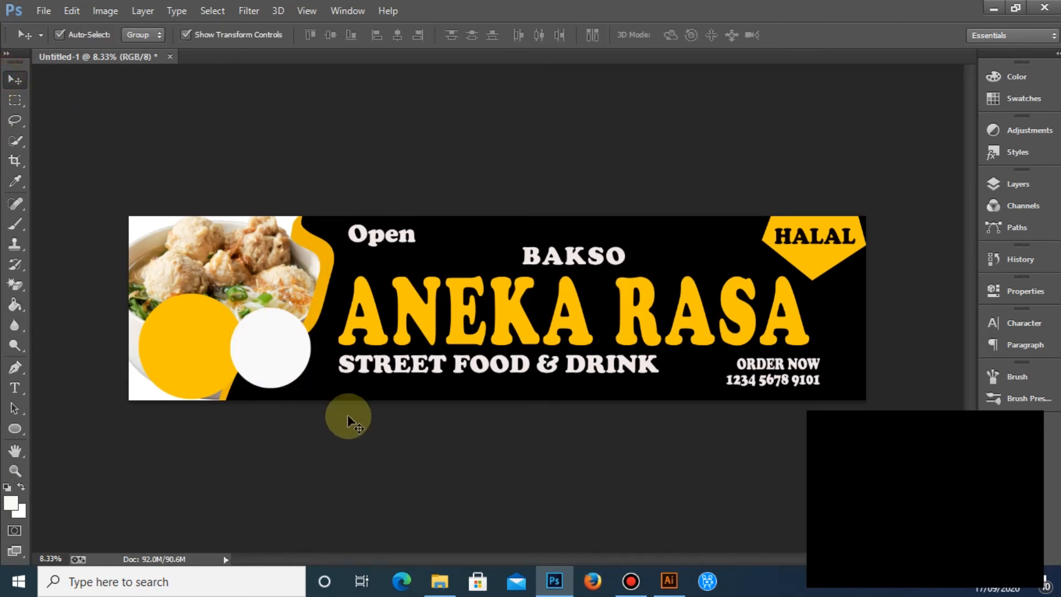
pyautogui.click(285, 372)
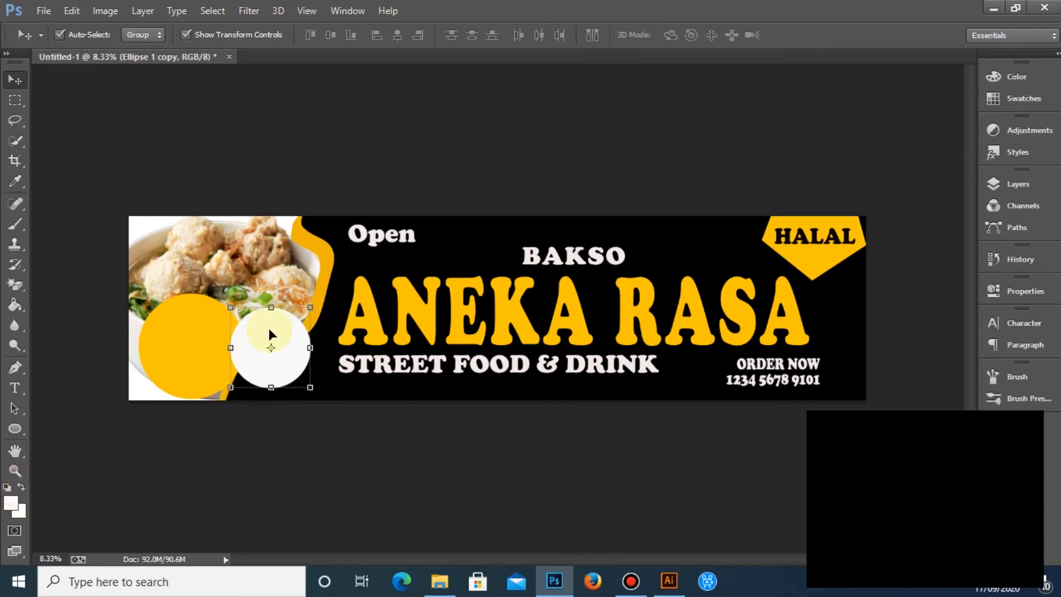
pyautogui.hotkey('ctrl', 't')
pyautogui.moveTo(272, 348); pyautogui.dragTo(280, 375)
pyautogui.click(14, 78)
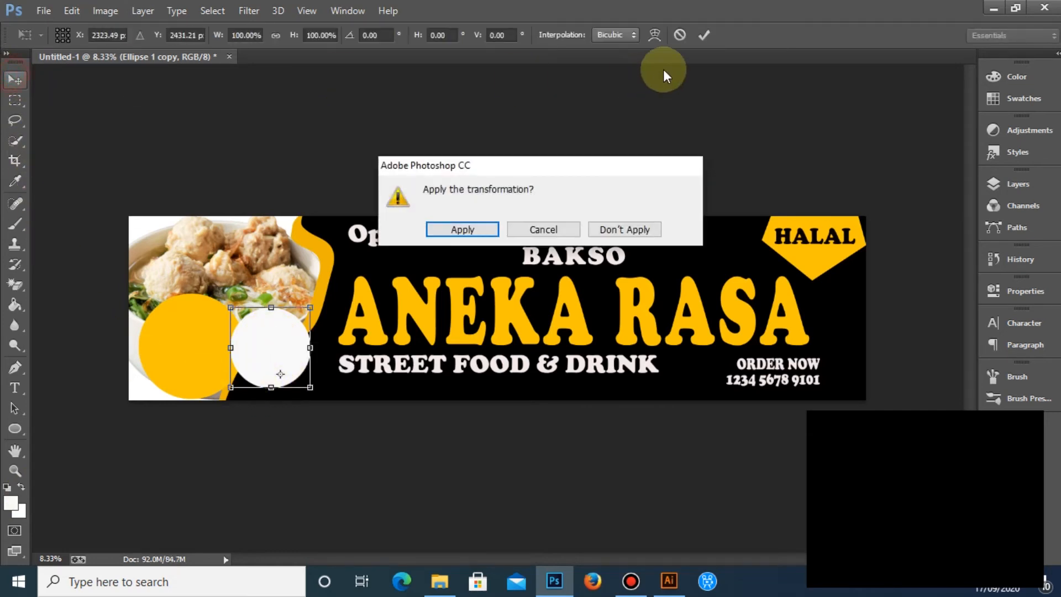
pyautogui.click(478, 235)
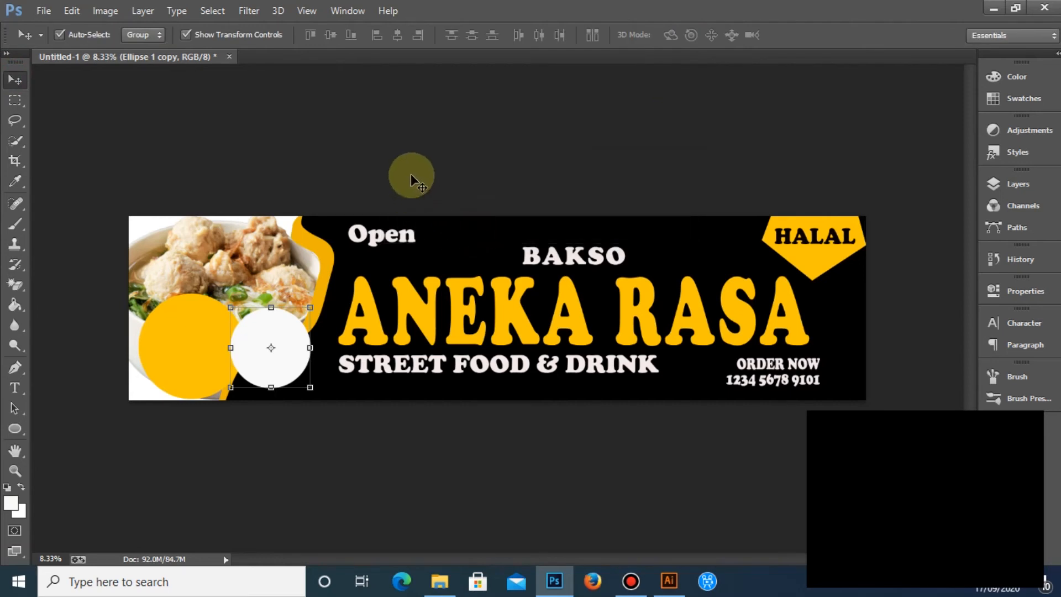
# Centre the white circle on the orange circle and enlarge it to about 121%, leaving a thin orange rim
pyautogui.moveTo(291, 334); pyautogui.dragTo(209, 335)
pyautogui.click(216, 354)
pyautogui.moveTo(232, 307); pyautogui.dragTo(239, 295)
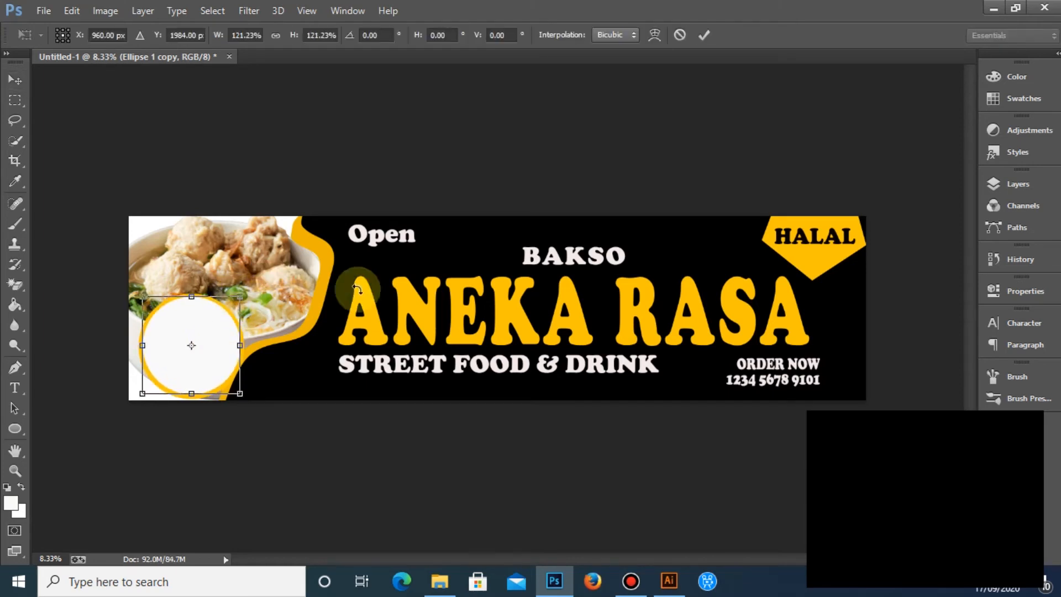
pyautogui.click(996, 190)
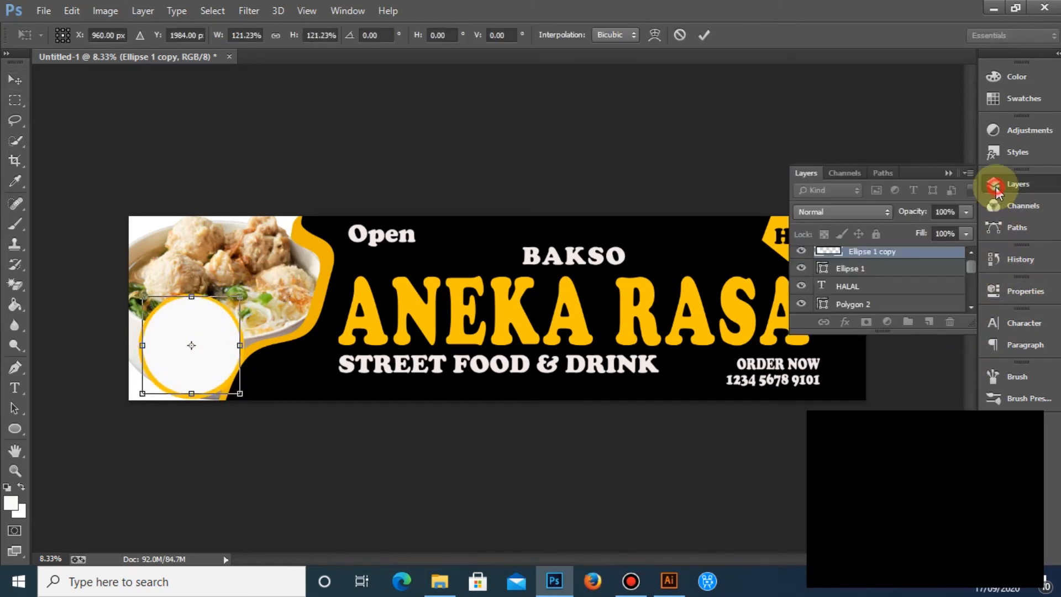
pyautogui.scroll(1, 831, 269)
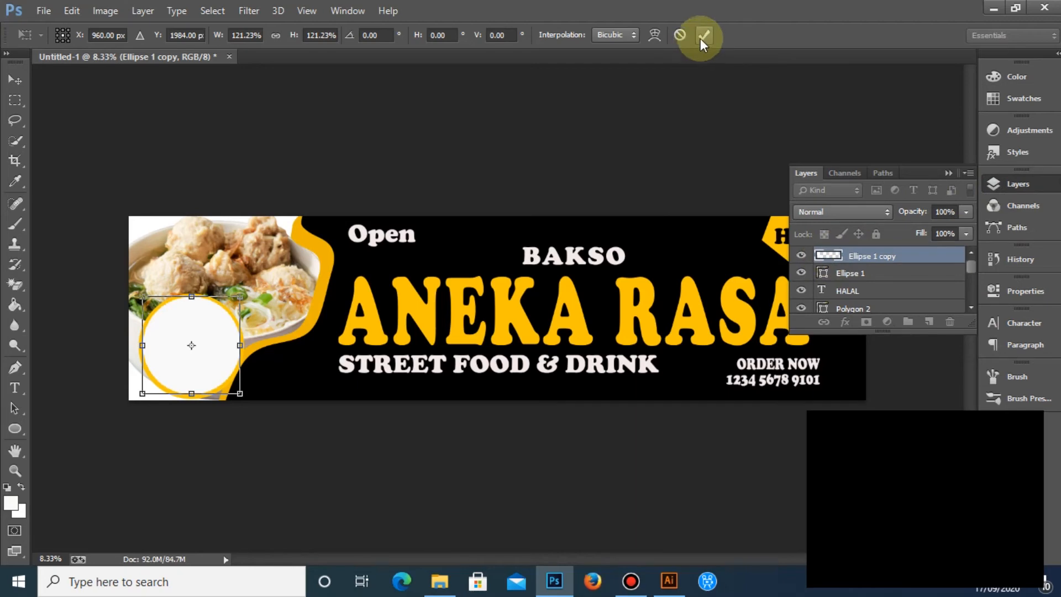
pyautogui.click(704, 36)
# Add a black outside Stroke of about 13 px to the white circle's layer
pyautogui.doubleClick(835, 254)
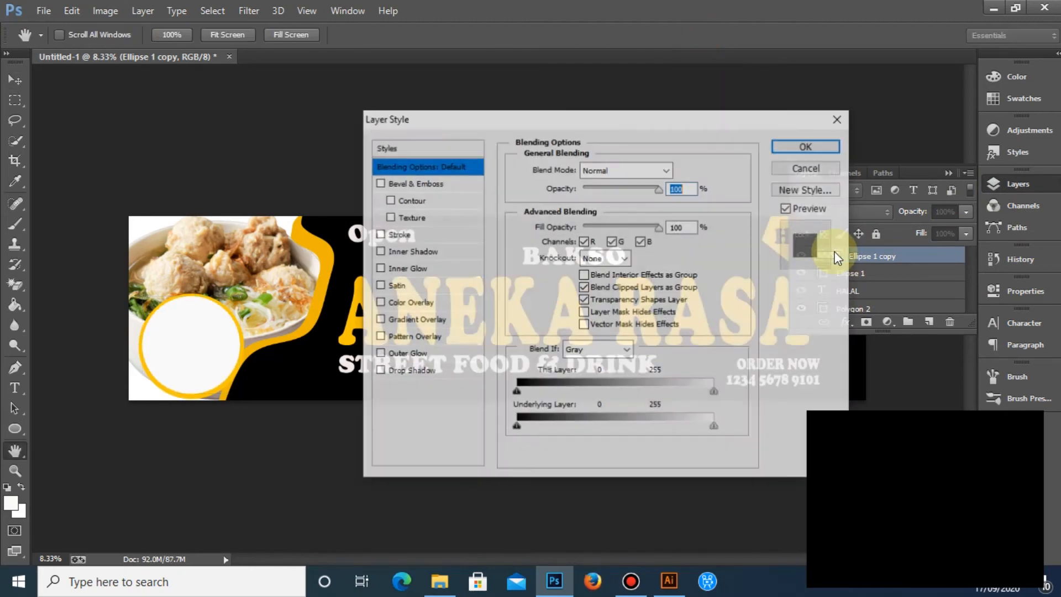
pyautogui.click(398, 234)
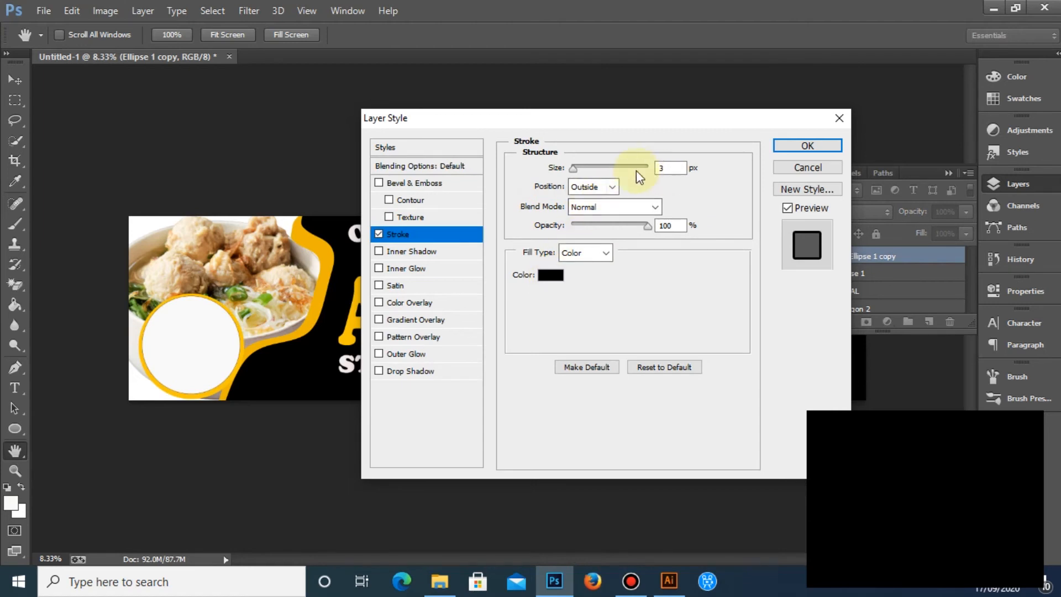
pyautogui.moveTo(569, 170); pyautogui.dragTo(575, 173)
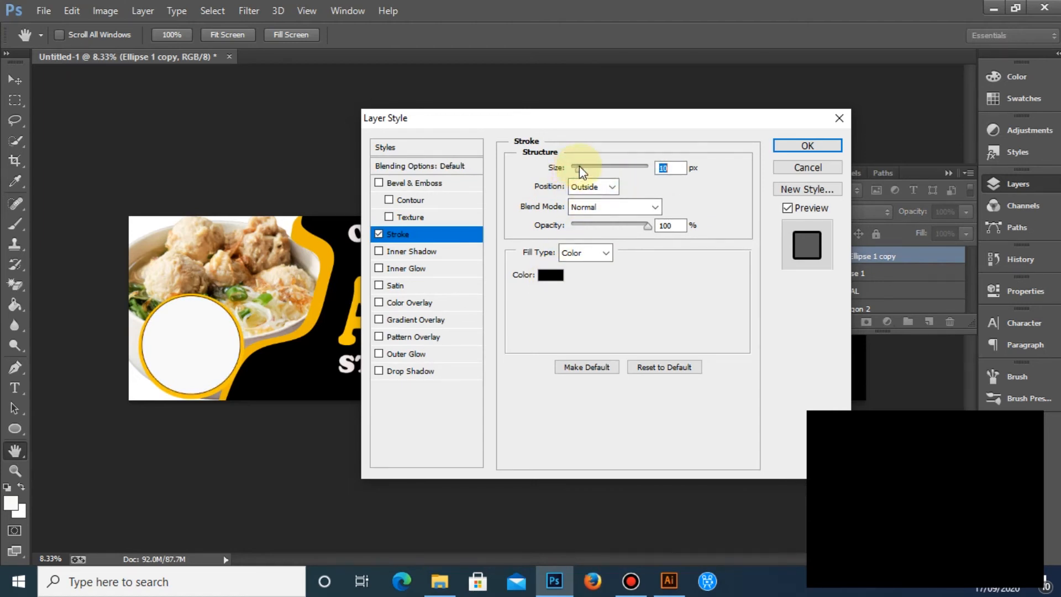
pyautogui.click(807, 146)
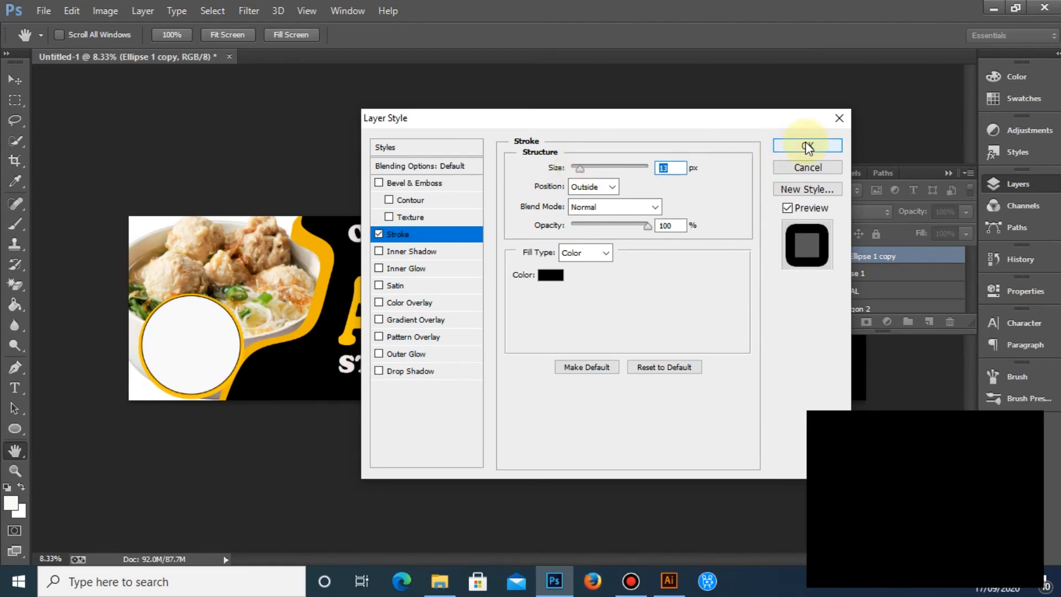
pyautogui.click(807, 146)
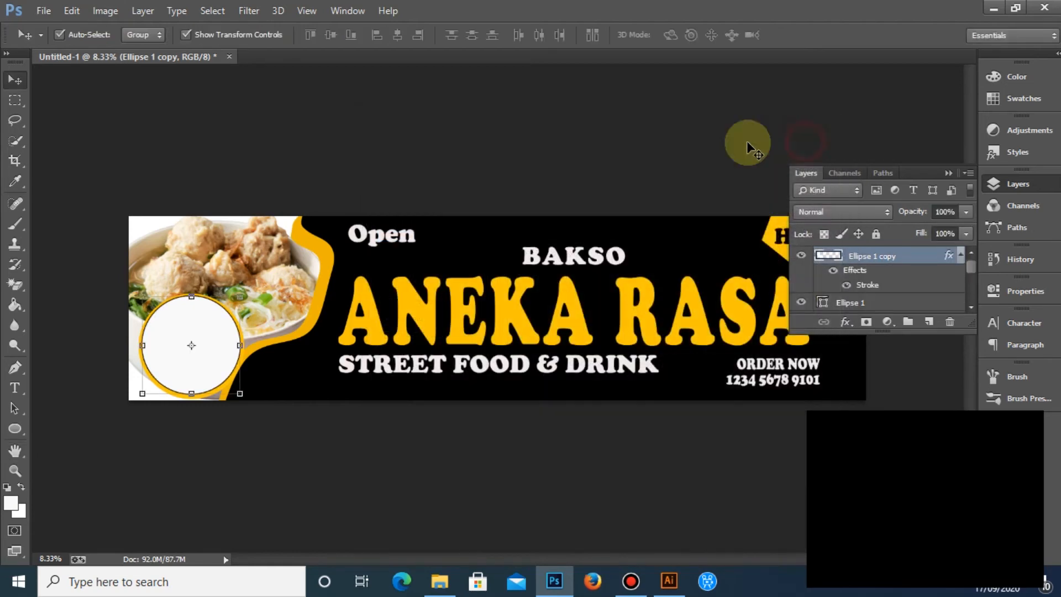
pyautogui.click(371, 116)
pyautogui.click(431, 111)
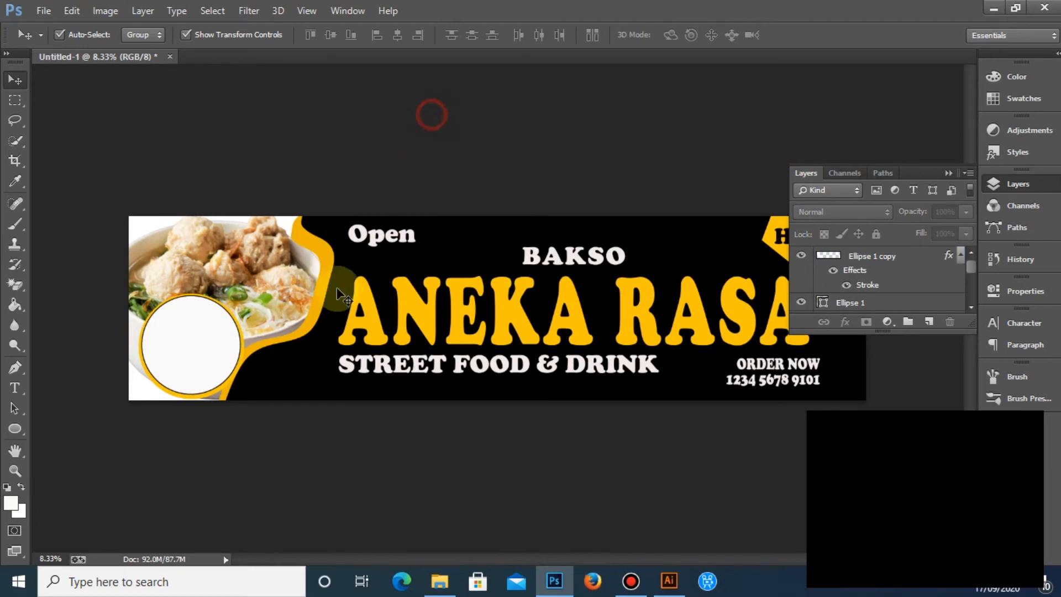
pyautogui.click(292, 456)
pyautogui.click(947, 173)
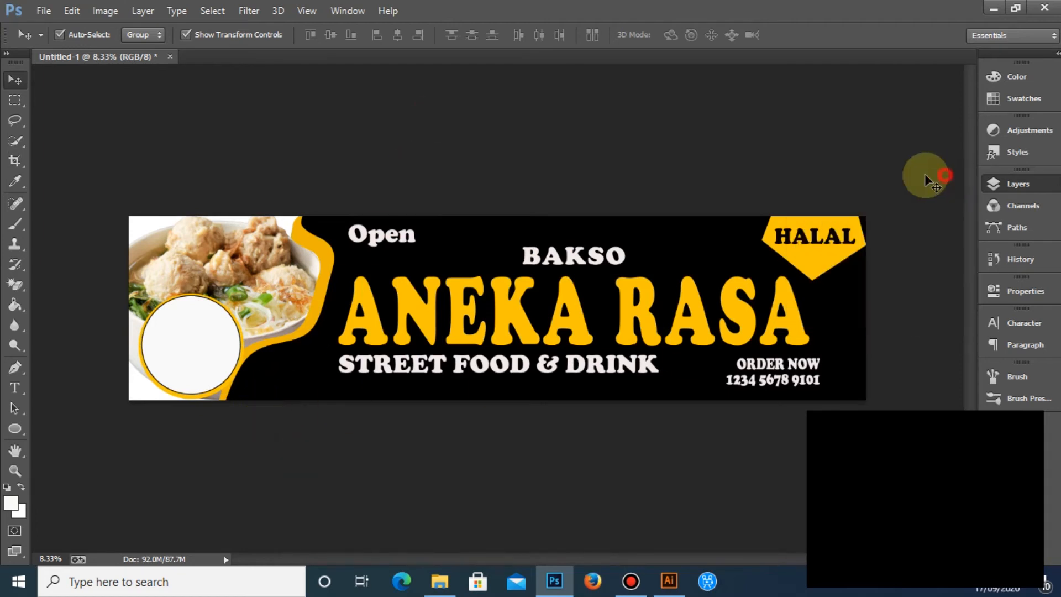
# Move the outlined white circle beside the orange circle and place a duplicate of it next to it
pyautogui.click(210, 377)
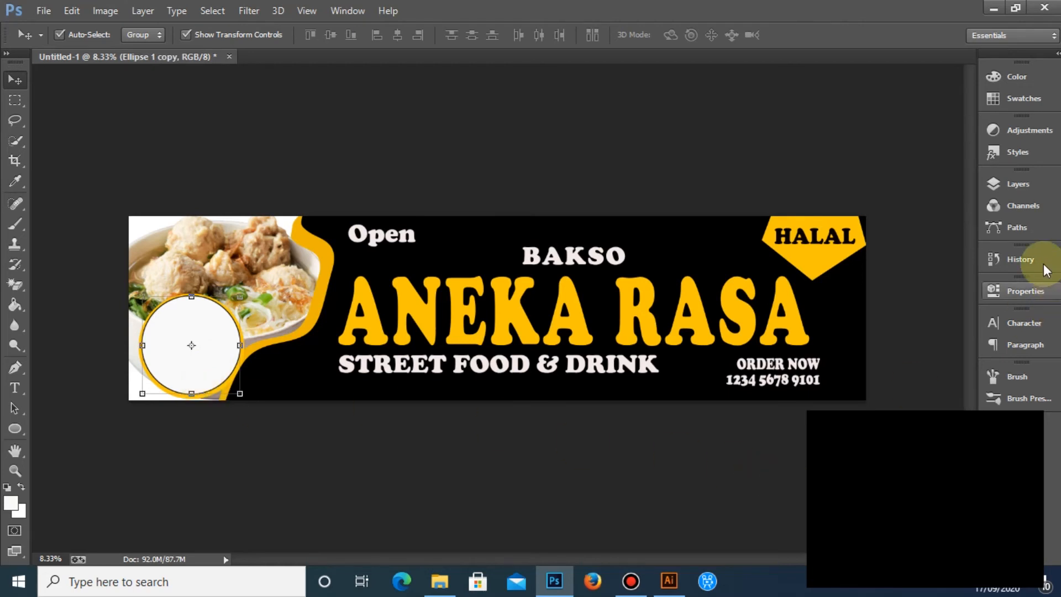
pyautogui.click(1020, 184)
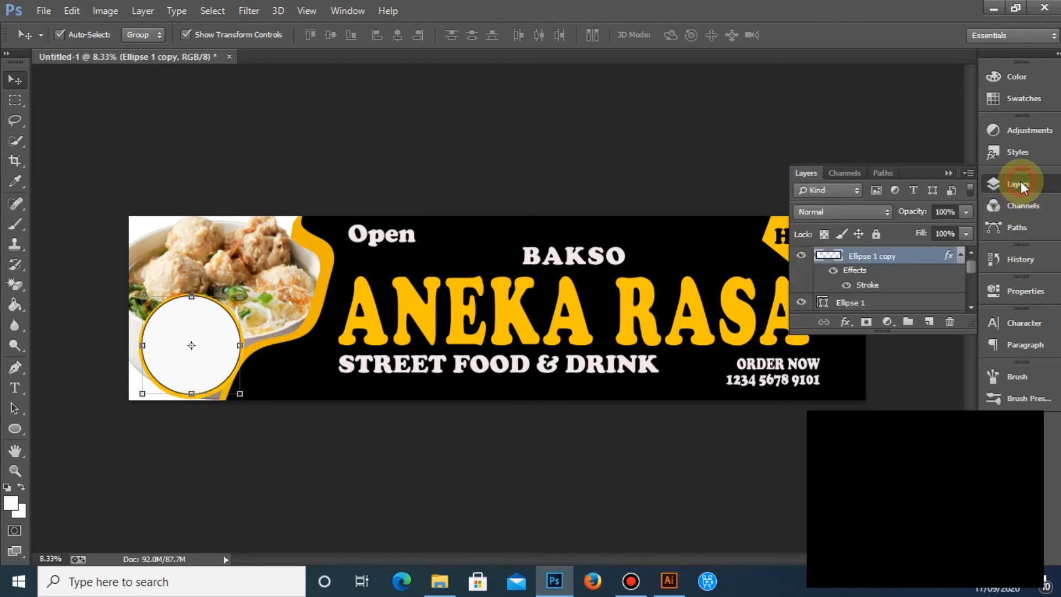
pyautogui.click(616, 486)
pyautogui.click(211, 346)
pyautogui.moveTo(211, 344); pyautogui.dragTo(419, 350)
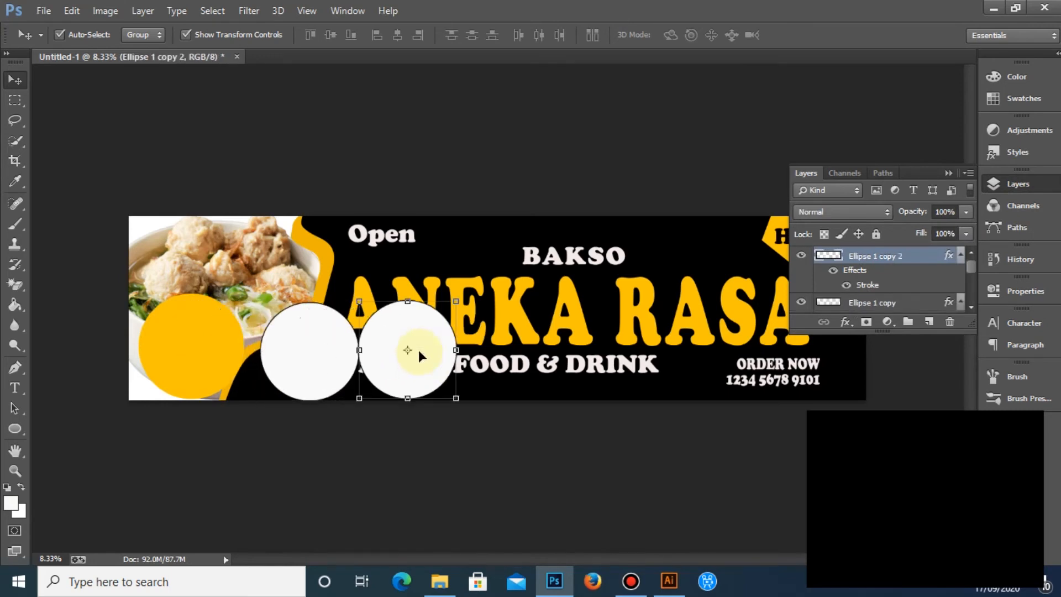
pyautogui.click(153, 469)
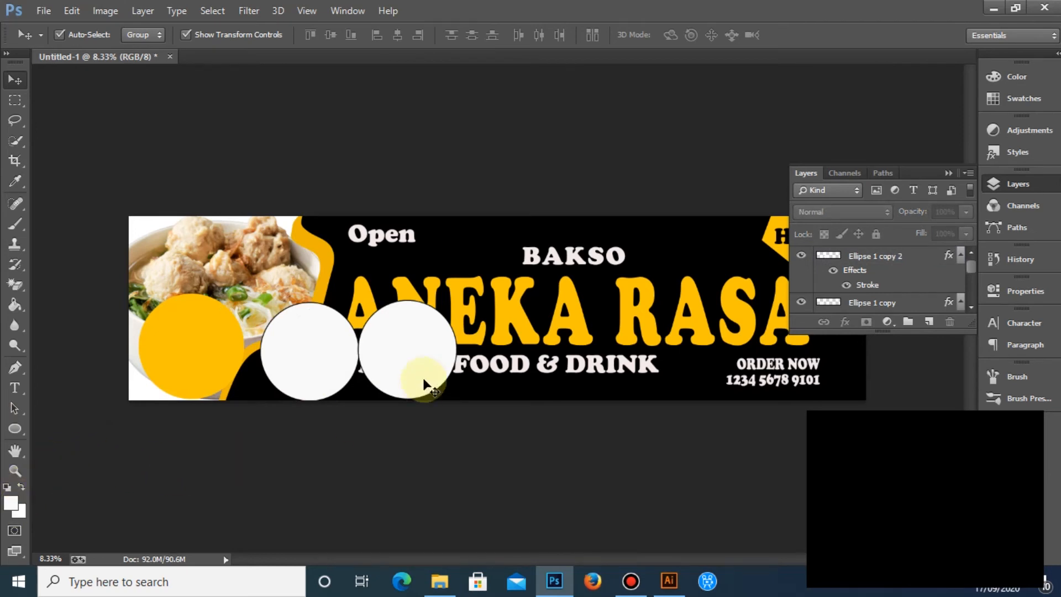
# Scale the duplicated white circle down to 97.60% in width and height
pyautogui.click(435, 360)
pyautogui.moveTo(456, 398); pyautogui.dragTo(454, 397)
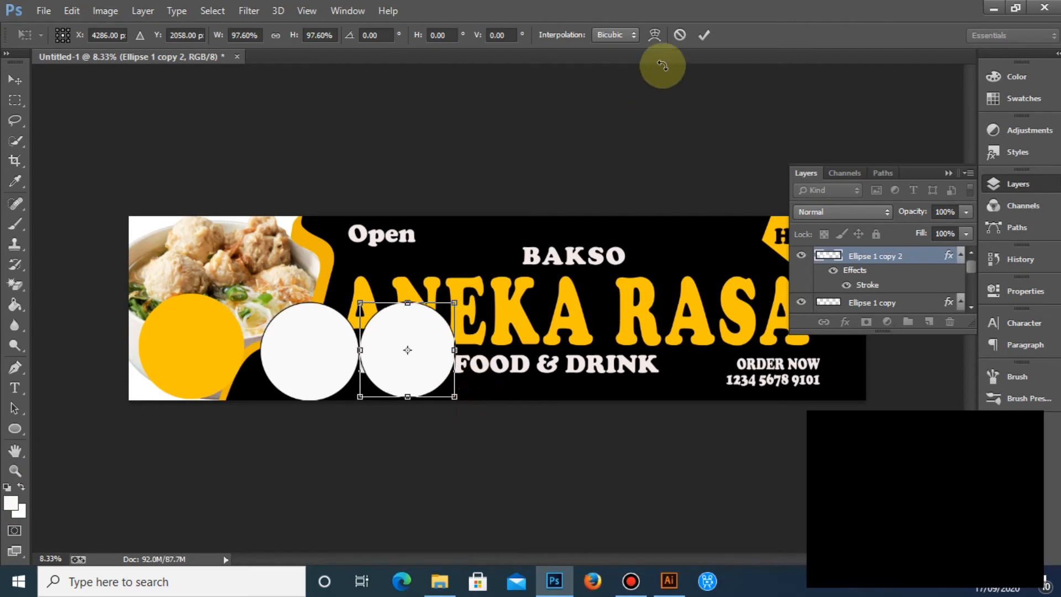
pyautogui.click(704, 35)
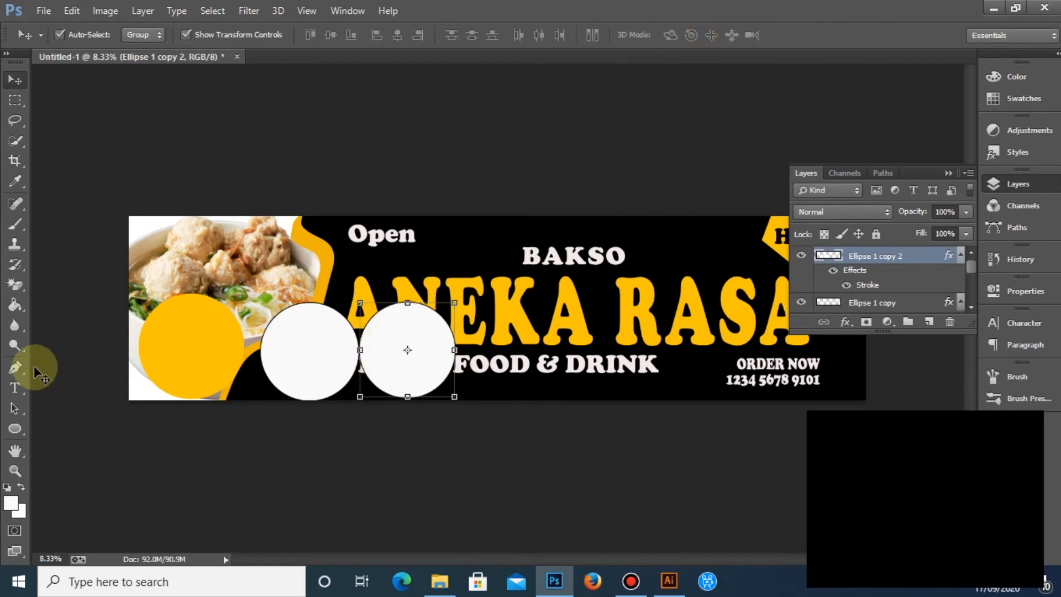
# Fill the reduced white circle copy with near-black 030200 using the Paint Bucket
pyautogui.click(15, 304)
pyautogui.click(11, 502)
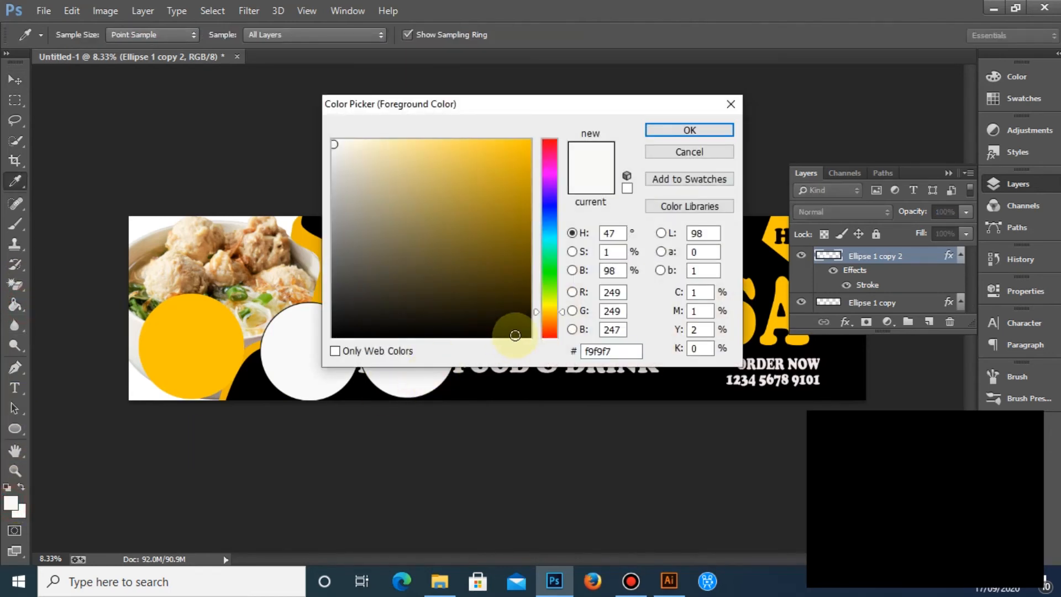
pyautogui.click(516, 336)
pyautogui.click(669, 127)
pyautogui.click(460, 359)
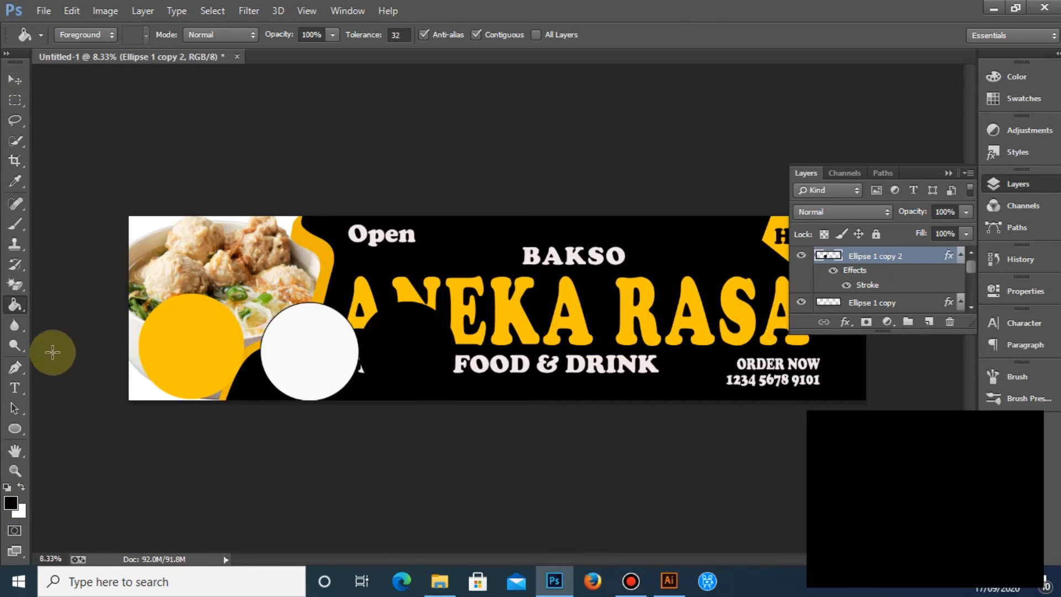
# Fill the reduced circle copy with a yellow-orange foreground colour matching the banner's orange
pyautogui.click(12, 505)
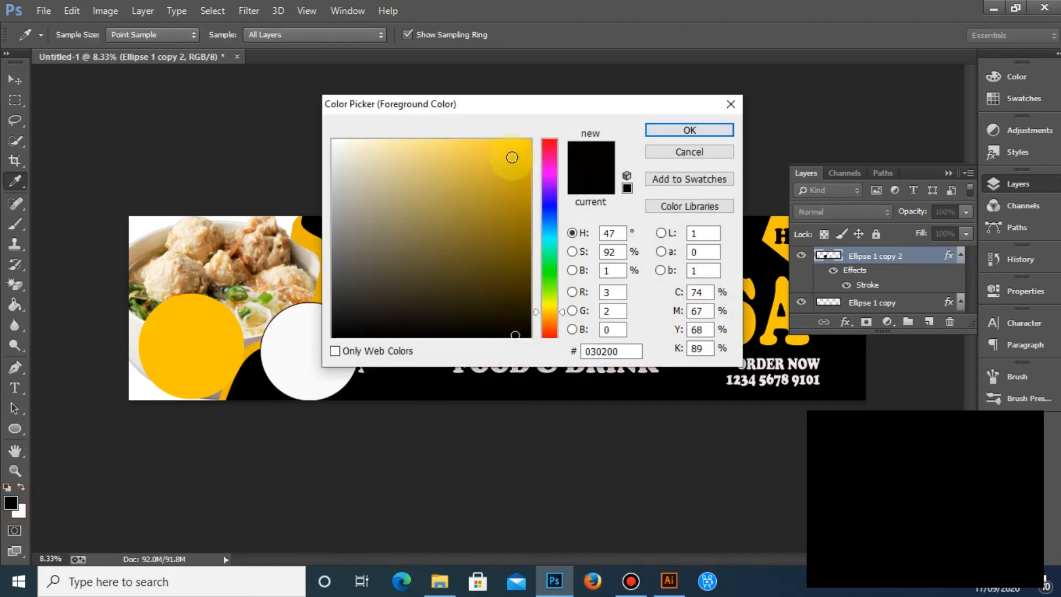
pyautogui.click(518, 149)
pyautogui.click(680, 133)
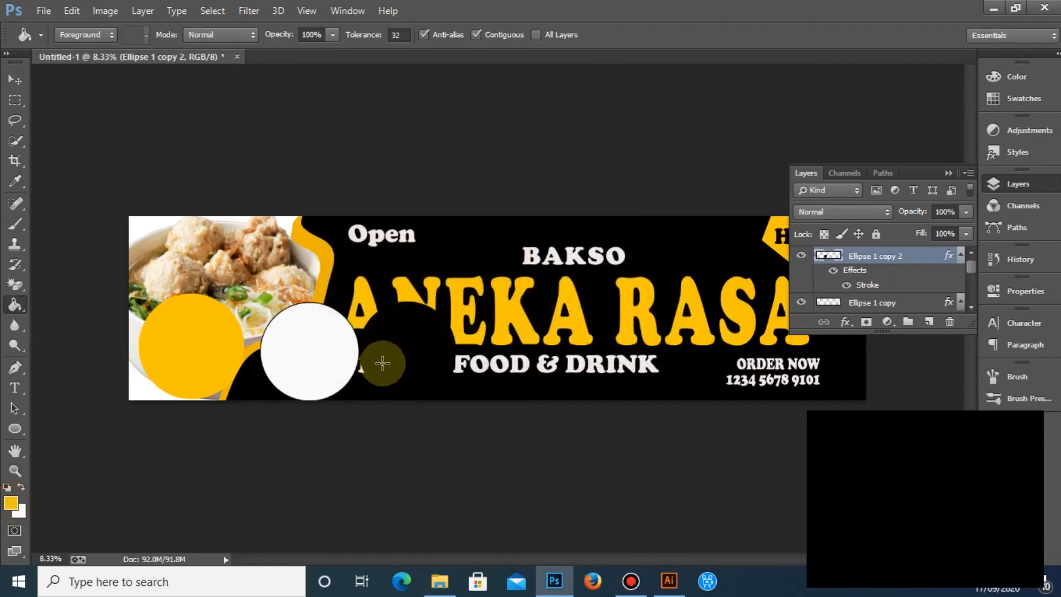
pyautogui.click(387, 345)
# Try to align the horizontal centres of the three spread-out circles and undo the alignment
pyautogui.click(15, 81)
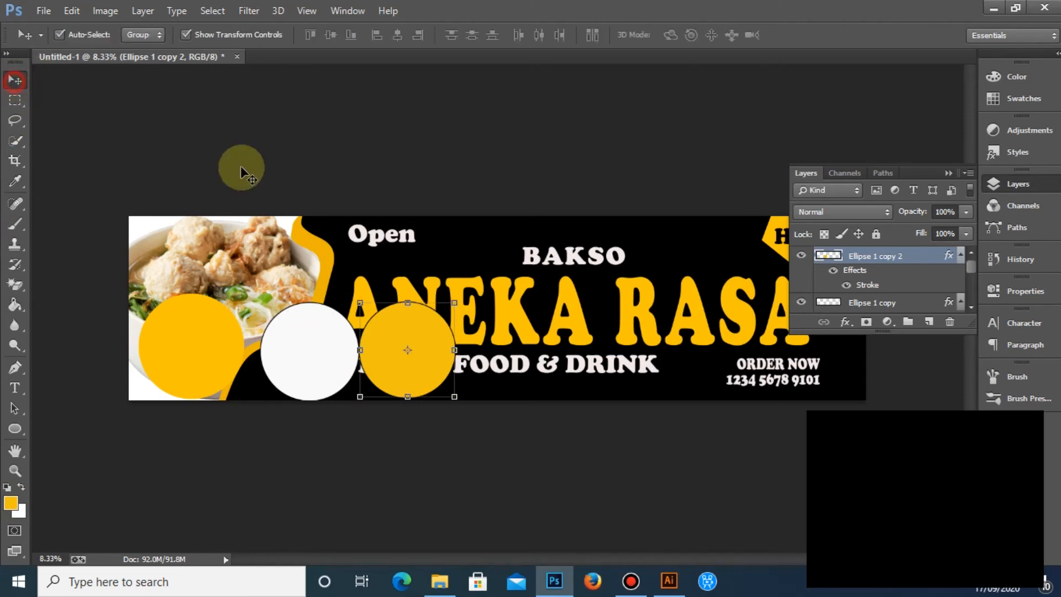
pyautogui.keyDown('shift'); pyautogui.click(273, 332); pyautogui.keyUp('shift')
pyautogui.keyDown('shift'); pyautogui.click(202, 331); pyautogui.keyUp('shift')
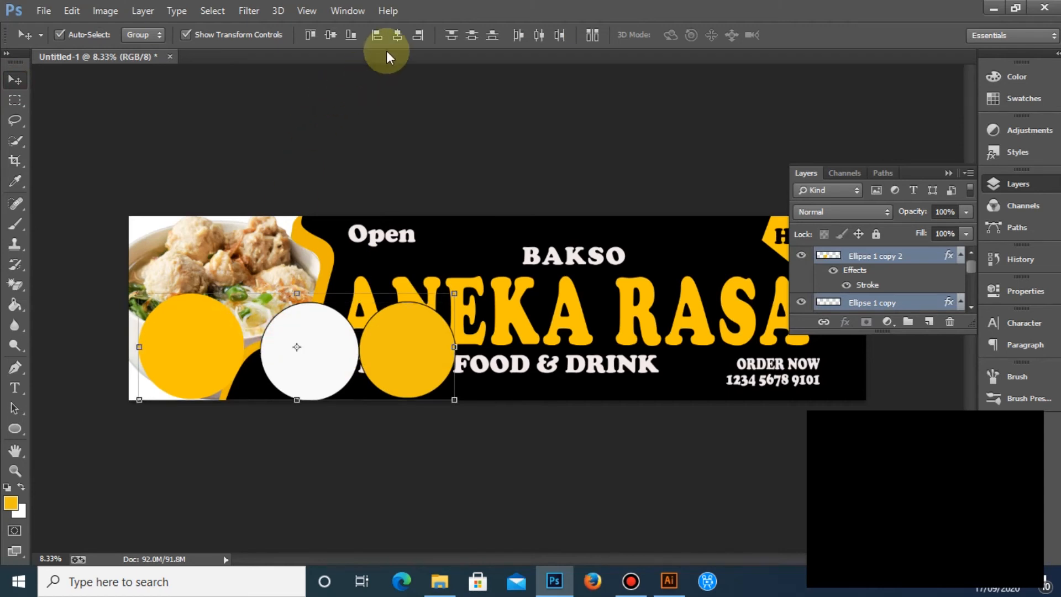
pyautogui.click(397, 35)
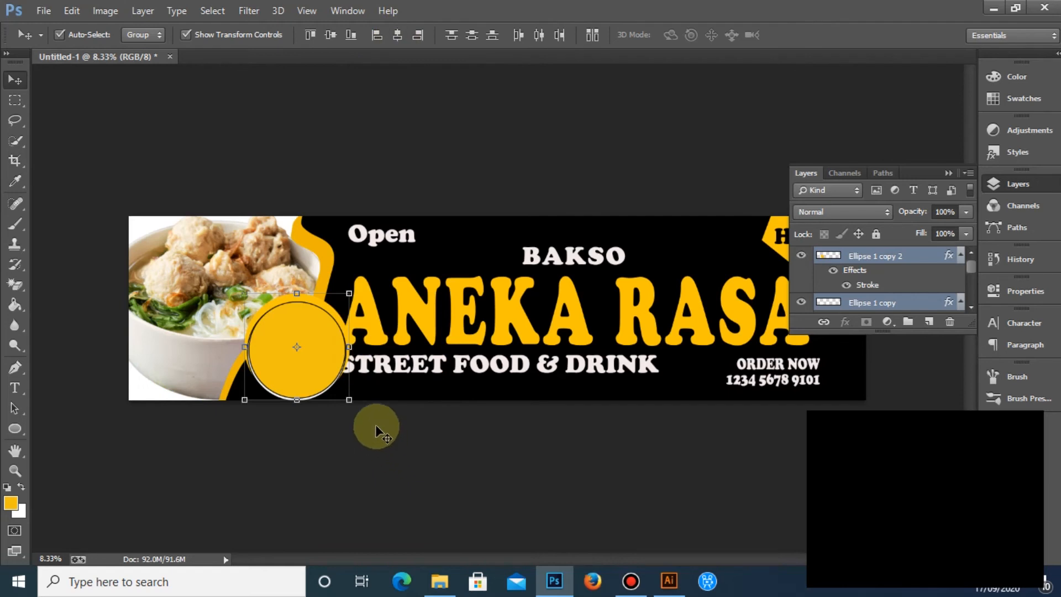
pyautogui.hotkey('ctrl', 'z')
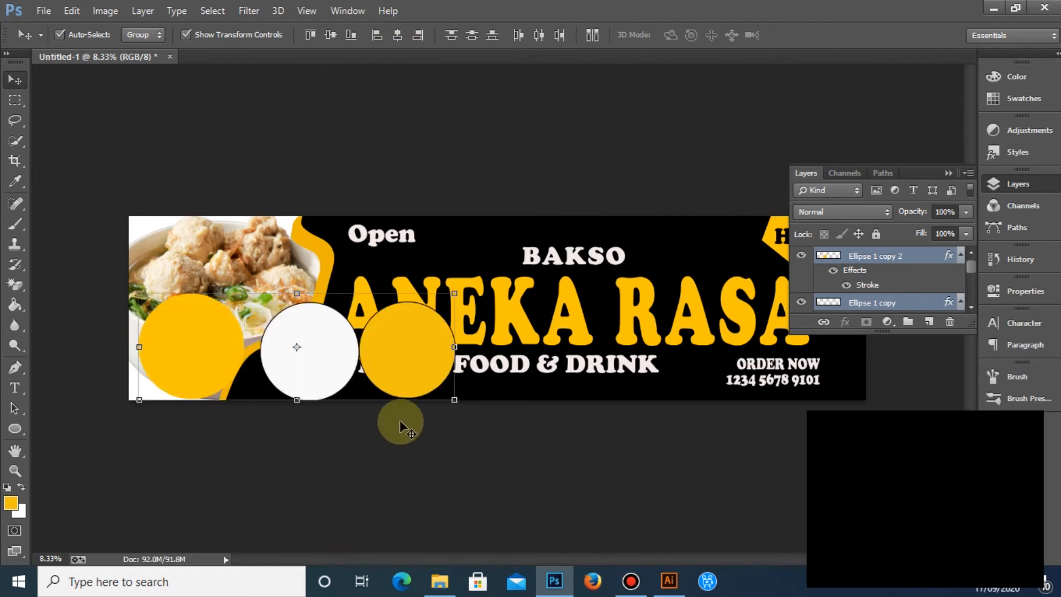
# Stack the white circle and its recoloured orange copy on top of the original orange circle over the bowl photo
pyautogui.moveTo(320, 376); pyautogui.dragTo(204, 379)
pyautogui.moveTo(409, 373); pyautogui.dragTo(196, 374)
pyautogui.moveTo(200, 374); pyautogui.dragTo(201, 372)
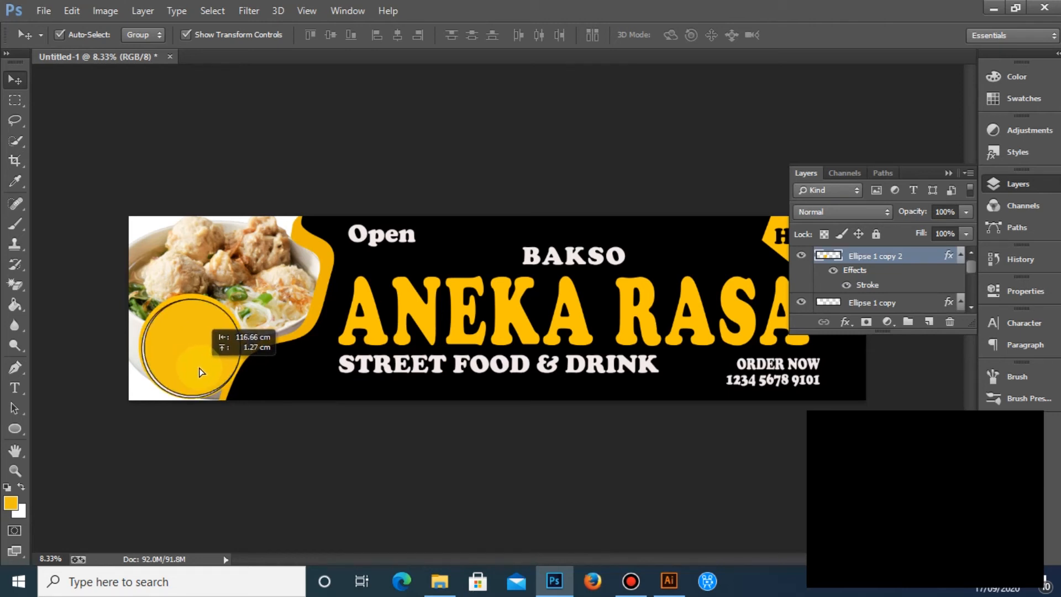
pyautogui.moveTo(201, 372); pyautogui.dragTo(198, 378)
pyautogui.click(268, 445)
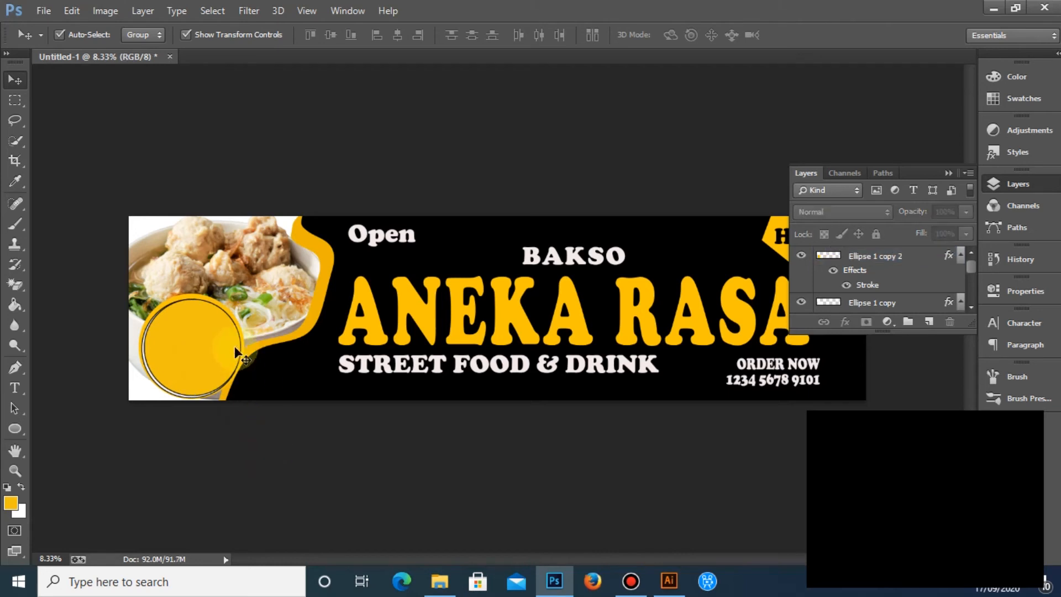
# Align the three stacked circle layers by their horizontal and vertical centres
pyautogui.click(216, 370)
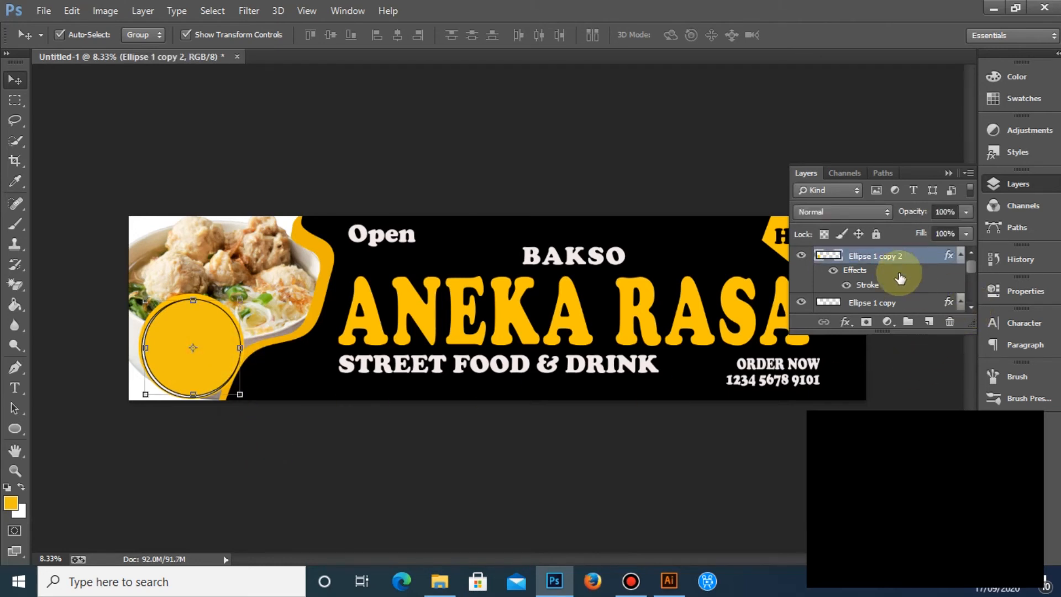
pyautogui.keyDown('shift'); pyautogui.click(947, 304); pyautogui.keyUp('shift')
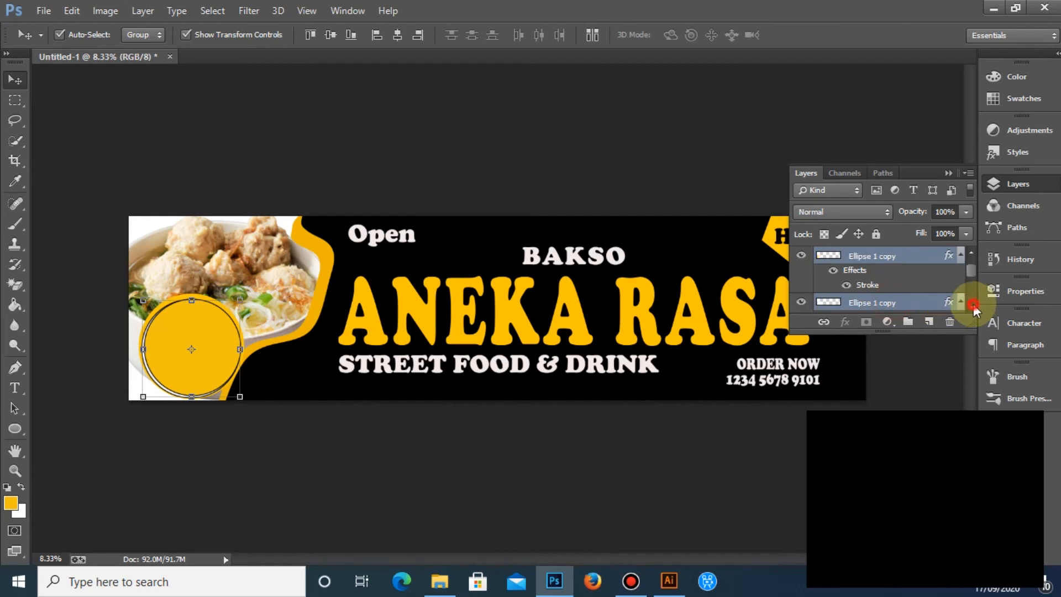
pyautogui.scroll(-1, 973, 304)
pyautogui.keyDown('shift'); pyautogui.click(889, 303); pyautogui.keyUp('shift')
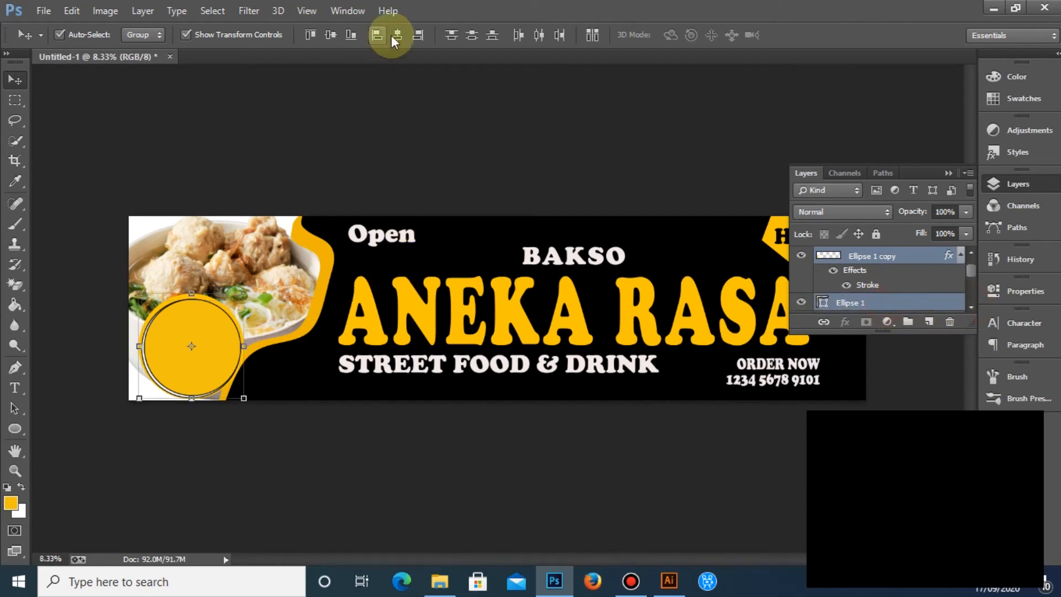
pyautogui.click(396, 36)
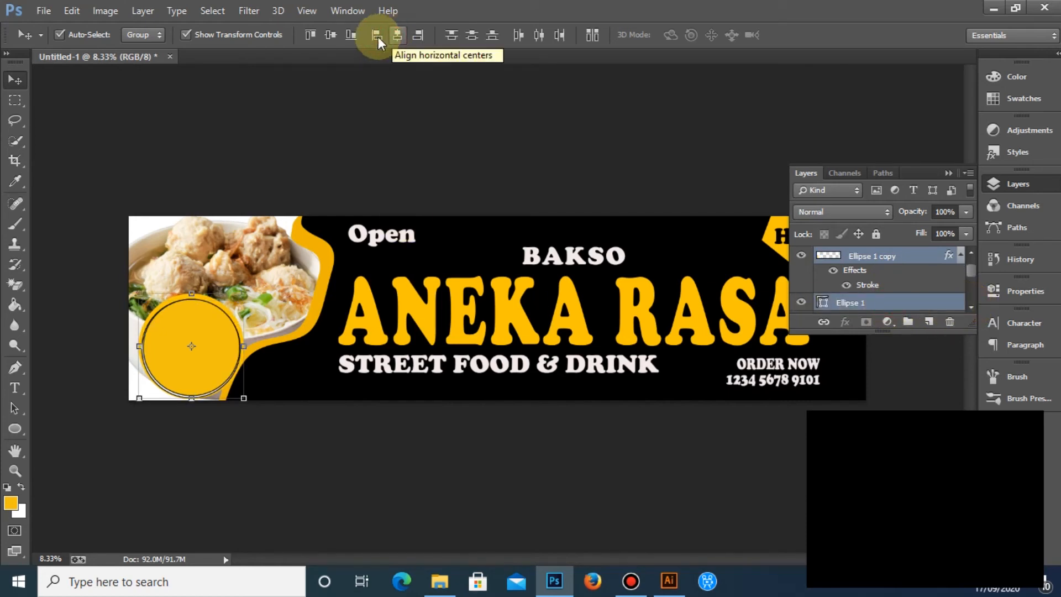
pyautogui.click(332, 35)
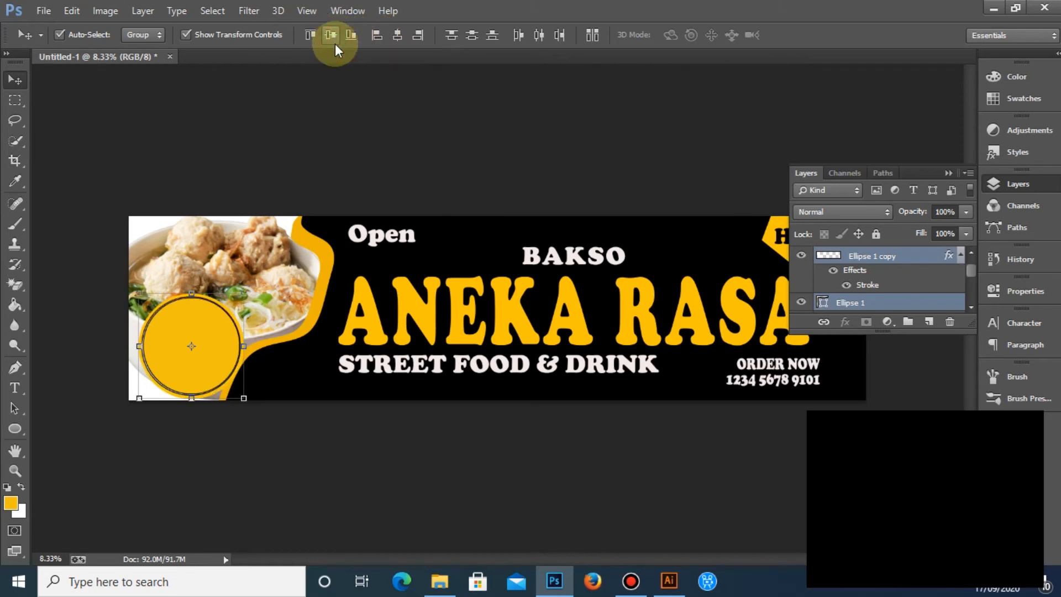
pyautogui.click(368, 451)
# Nudge the top orange circle down, stretch its upper edge to a height of 102.05% and apply the transformation
pyautogui.keyDown('alt'); pyautogui.click(206, 376); pyautogui.keyUp('alt')
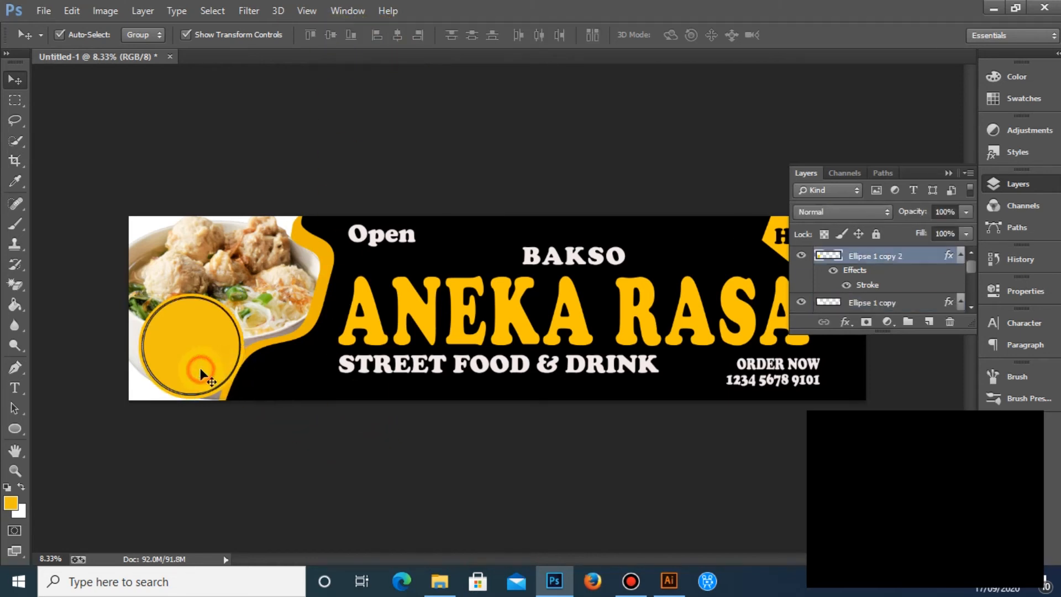
pyautogui.hotkey('shift', 'Down')
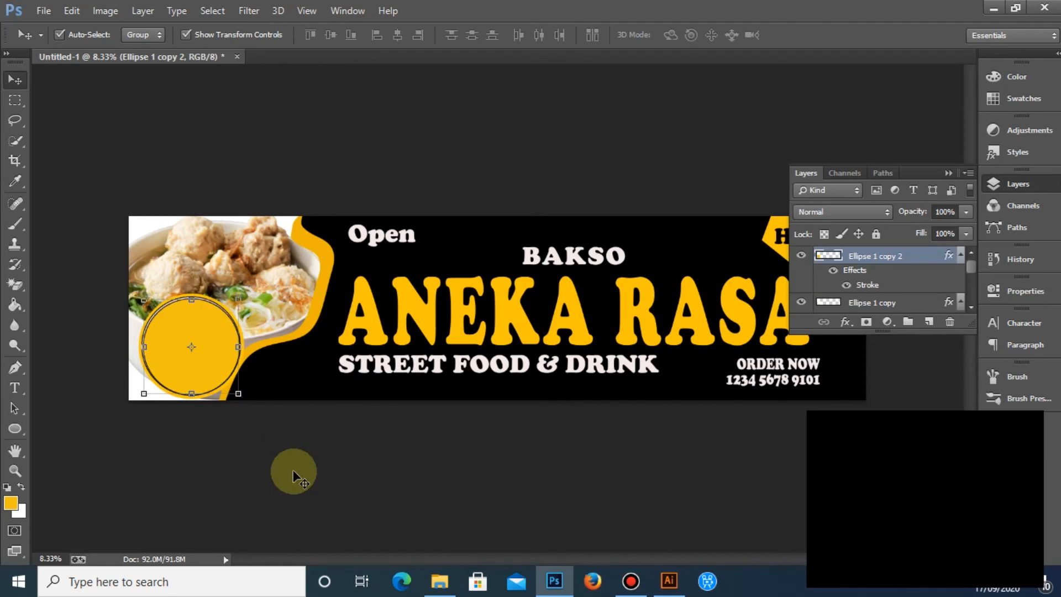
pyautogui.click(191, 300)
pyautogui.moveTo(191, 300); pyautogui.dragTo(192, 299)
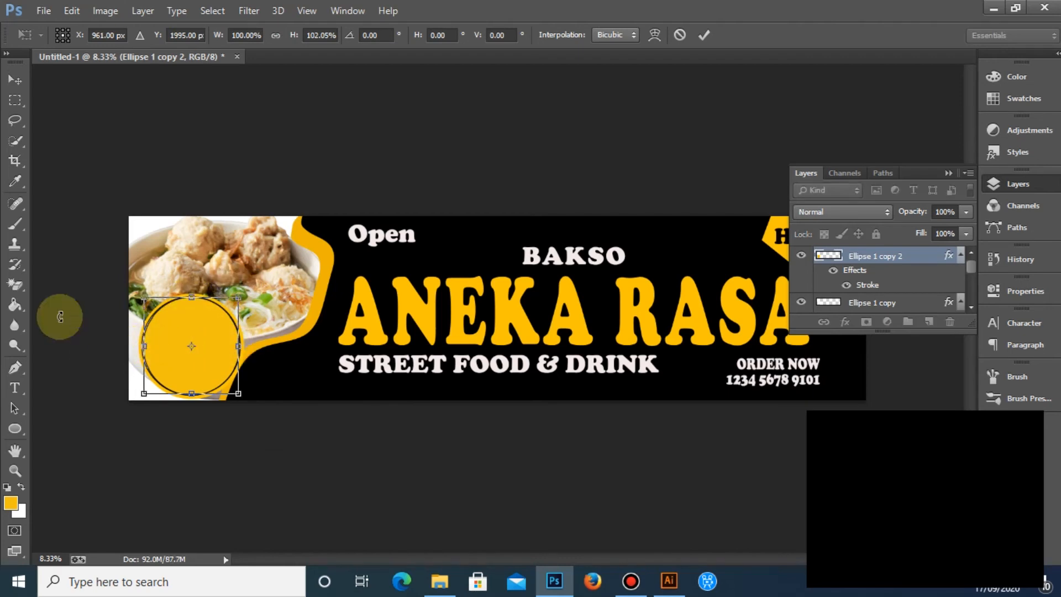
pyautogui.scroll(5, 206, 346)
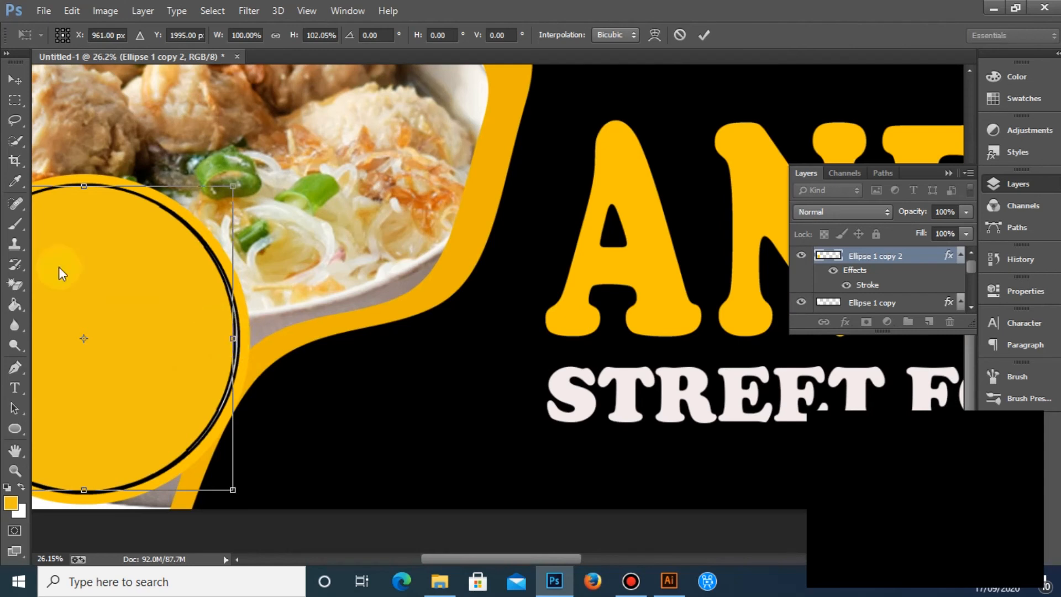
pyautogui.click(11, 77)
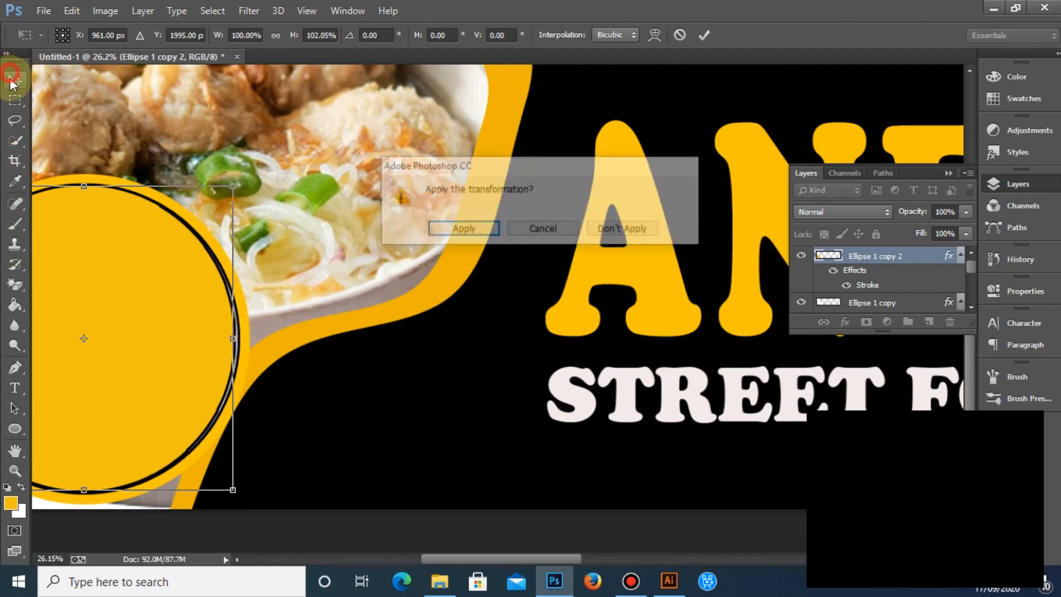
pyautogui.click(469, 227)
# Widen the top orange circle slightly on both sides so a thin, even black ring surrounds it
pyautogui.moveTo(236, 341); pyautogui.dragTo(238, 339)
pyautogui.moveTo(486, 557); pyautogui.dragTo(427, 557)
pyautogui.moveTo(273, 340); pyautogui.dragTo(269, 341)
pyautogui.click(705, 35)
# Move the "Open" text from the black area onto the bowl photo, above the round badge
pyautogui.scroll(-5, 618, 230)
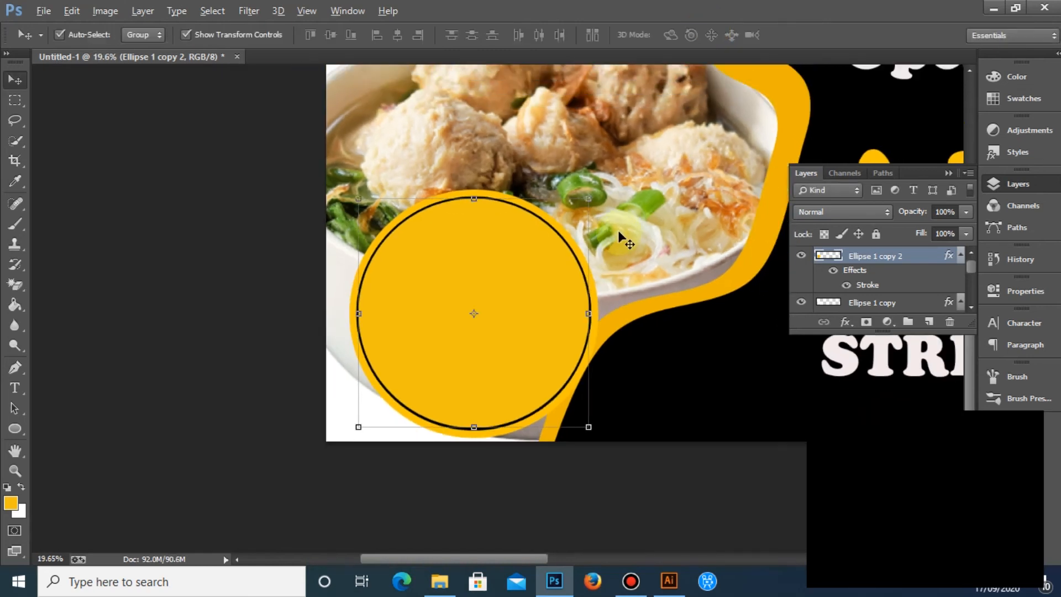
pyautogui.click(839, 110)
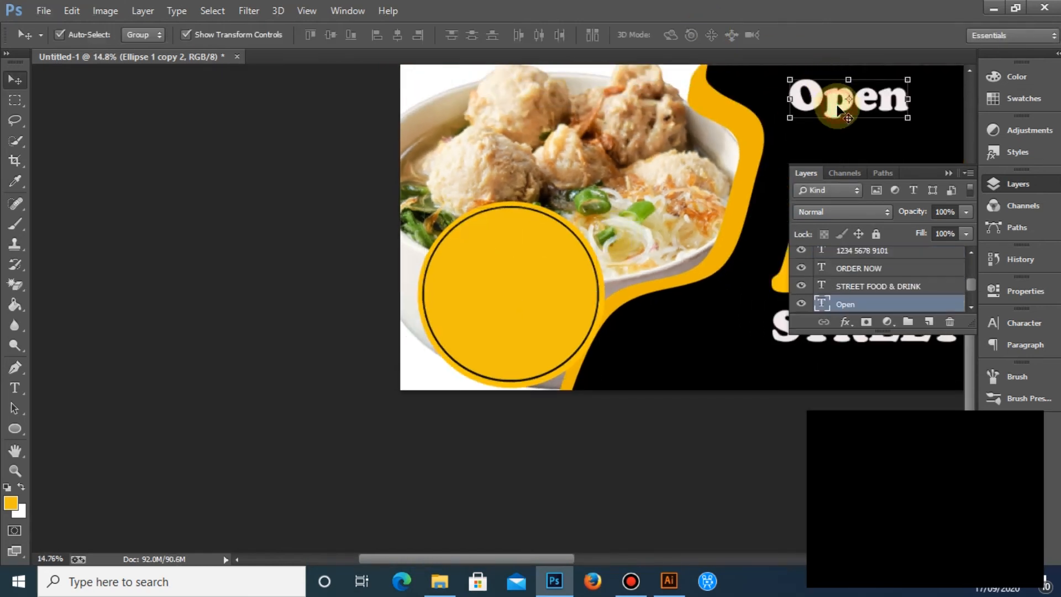
pyautogui.moveTo(838, 109); pyautogui.dragTo(638, 166)
pyautogui.click(718, 403)
pyautogui.click(699, 145)
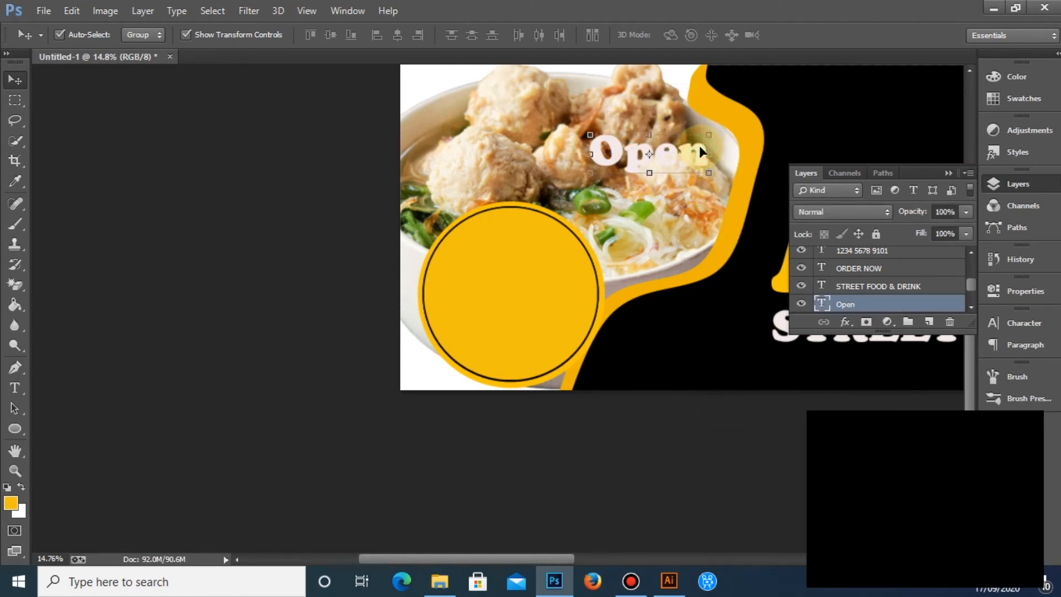
# Try replacing the moved "Open" text with "NEW" and undo the edit
pyautogui.click(11, 388)
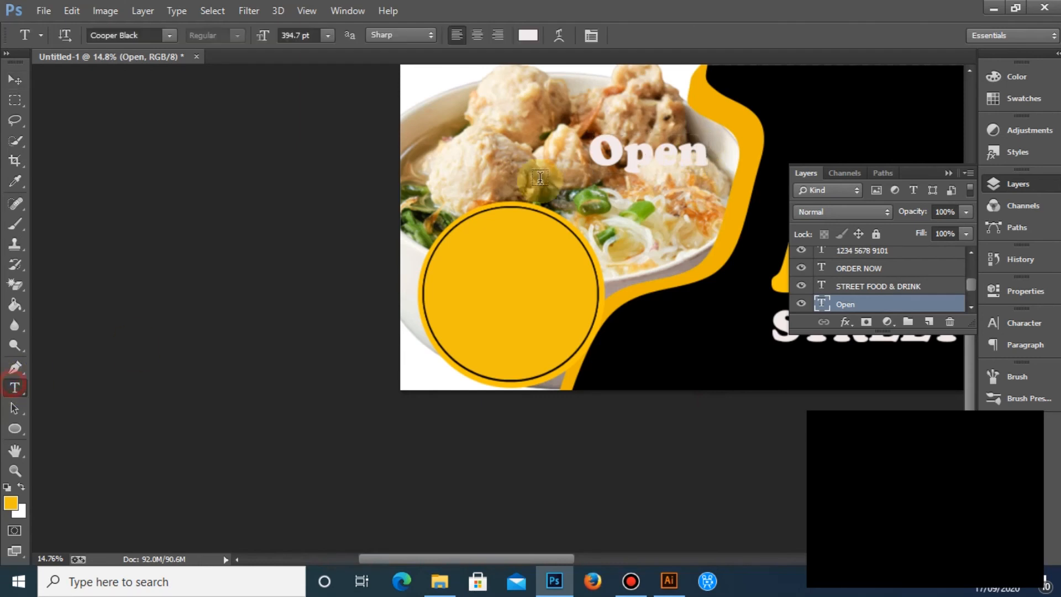
pyautogui.click(700, 151)
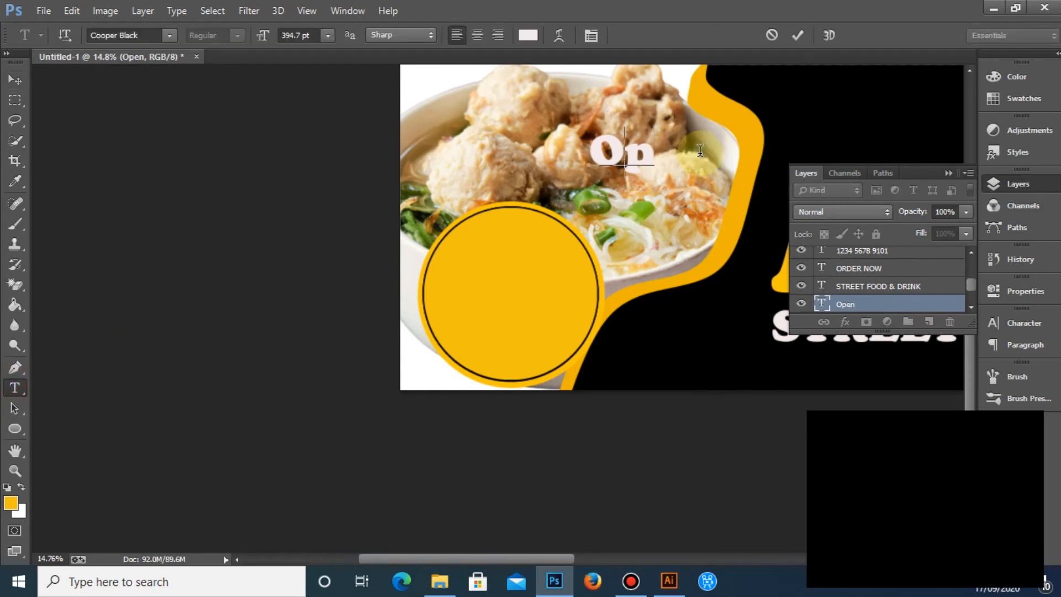
pyautogui.press('BackSpace')
pyautogui.press('BackSpace')
pyautogui.write('NEW')
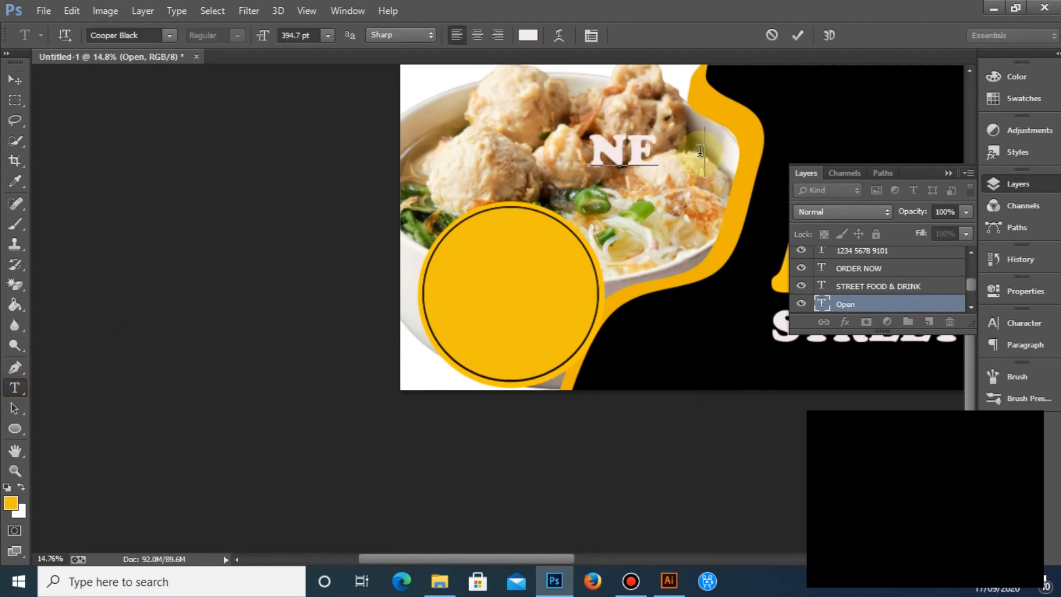
pyautogui.click(15, 81)
pyautogui.hotkey('ctrl', 'z')
pyautogui.hotkey('ctrl', 'z')
pyautogui.hotkey('ctrl', 'z')
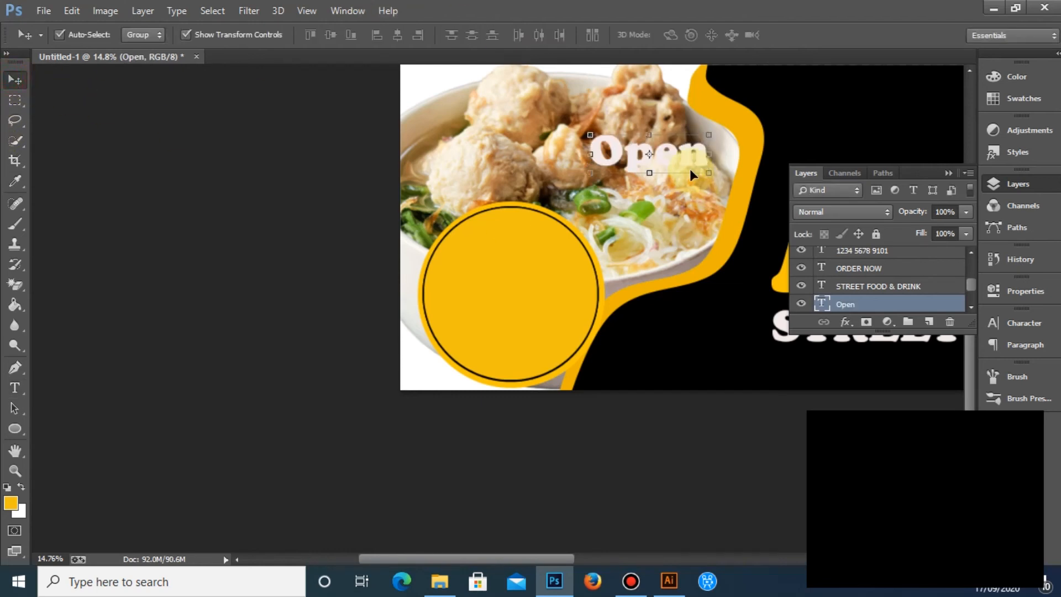
# Duplicate the "Open" text slightly lower on the bowl photo, restore the original to the black area, and change the copy to "NEW"
pyautogui.moveTo(684, 158); pyautogui.dragTo(671, 180)
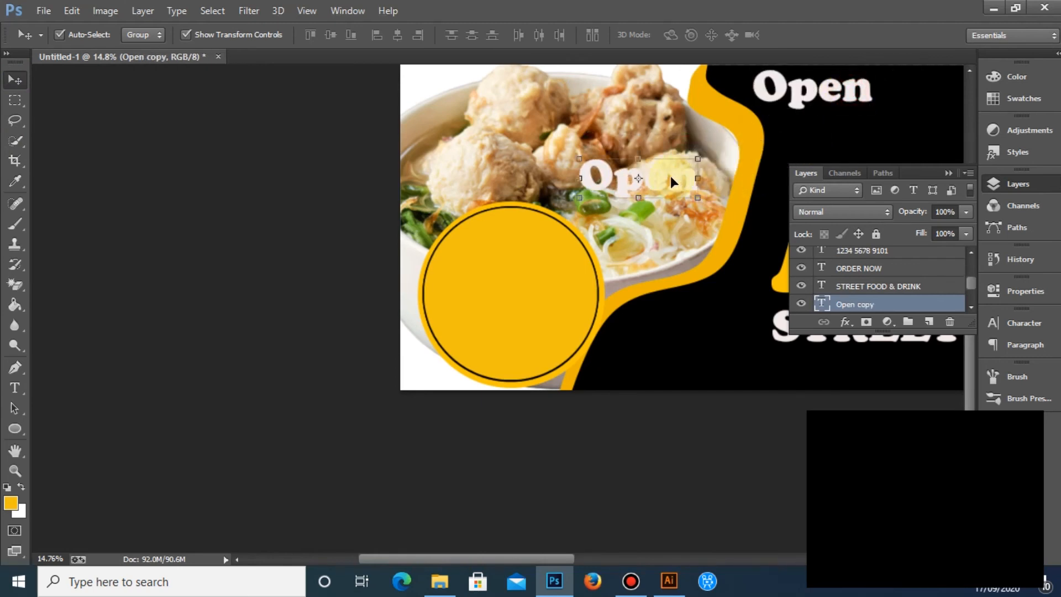
pyautogui.click(15, 388)
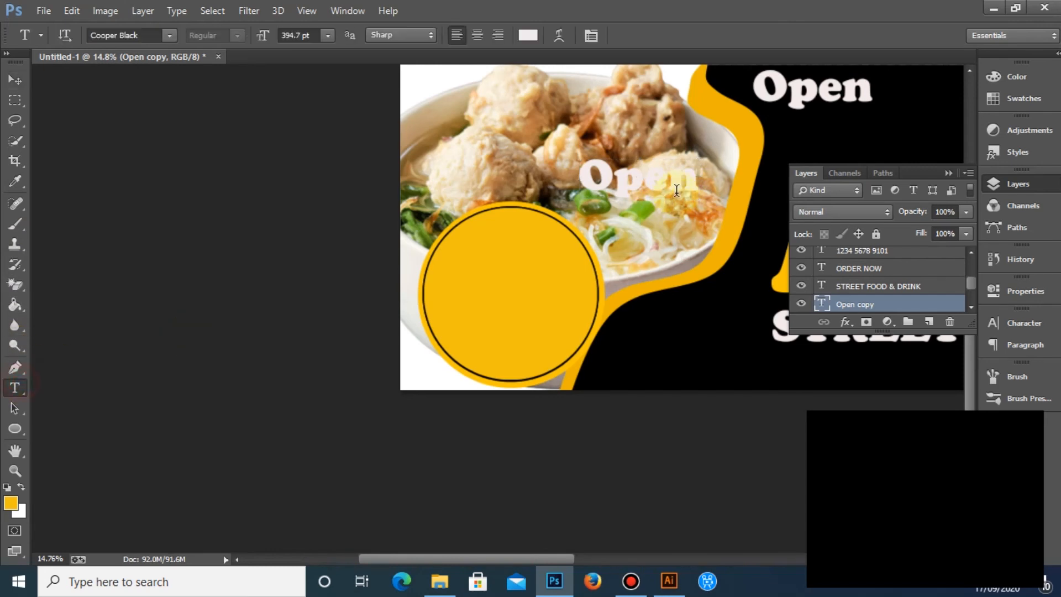
pyautogui.click(688, 182)
pyautogui.moveTo(688, 181); pyautogui.dragTo(570, 185)
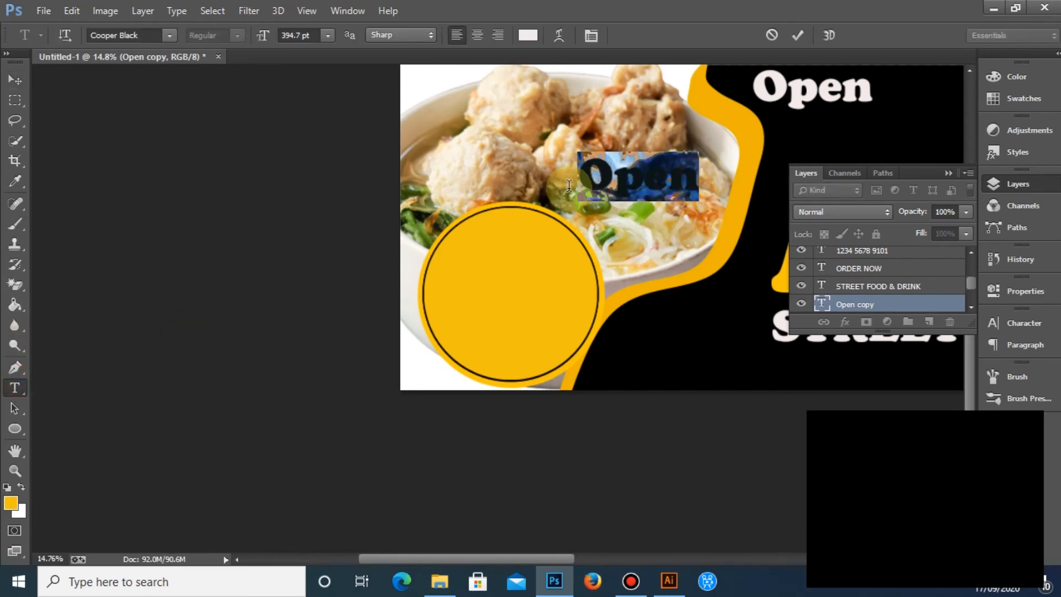
pyautogui.write('NEW')
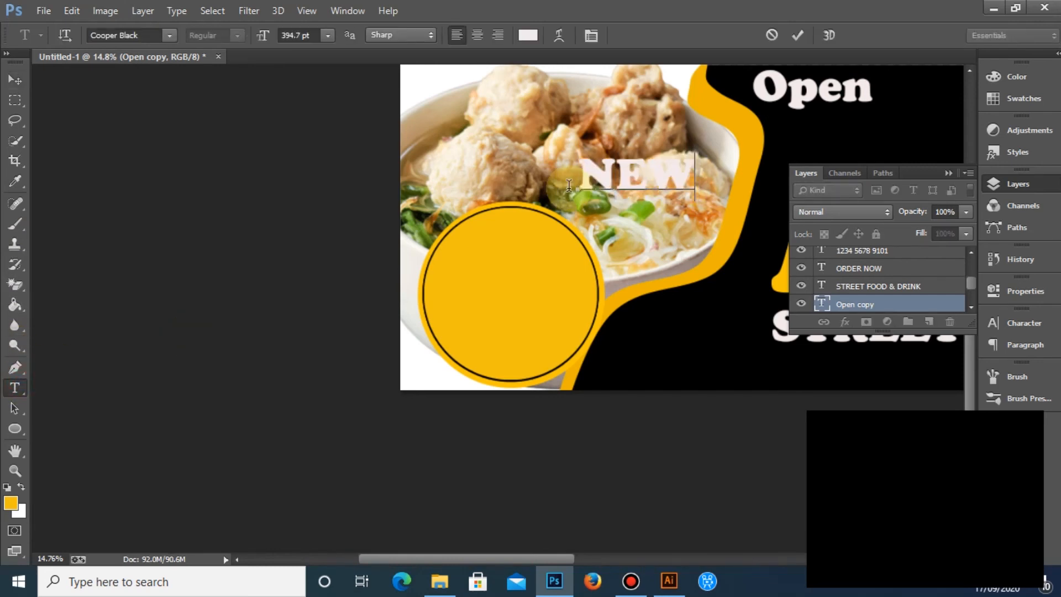
pyautogui.click(14, 80)
pyautogui.click(746, 420)
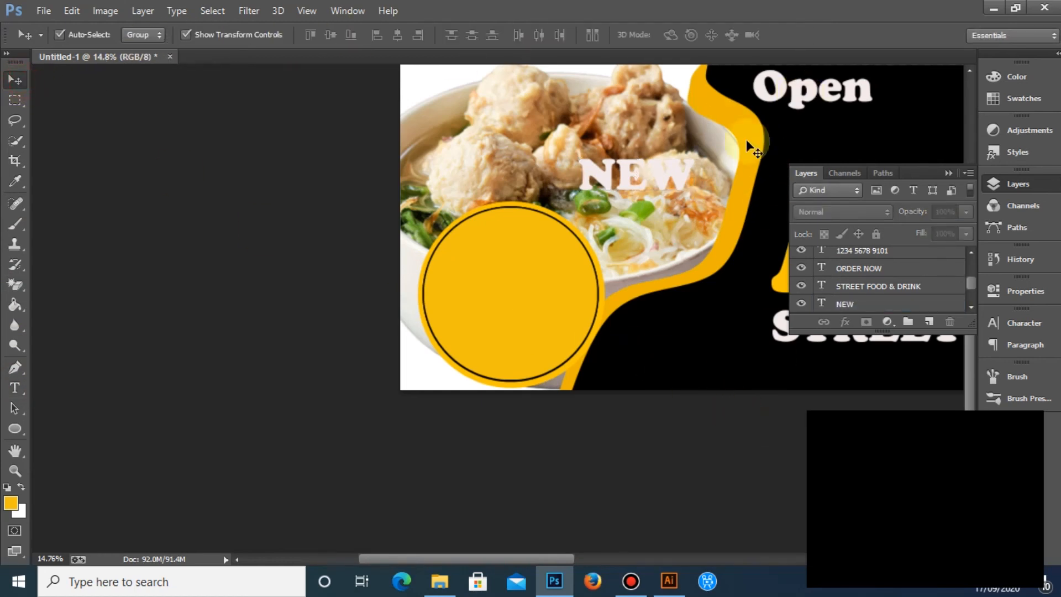
# Add a "SPECIAL FOOD" line from a copy of "NEW" placed just below it, scaled down to 53.94%
pyautogui.moveTo(663, 178); pyautogui.dragTo(667, 228)
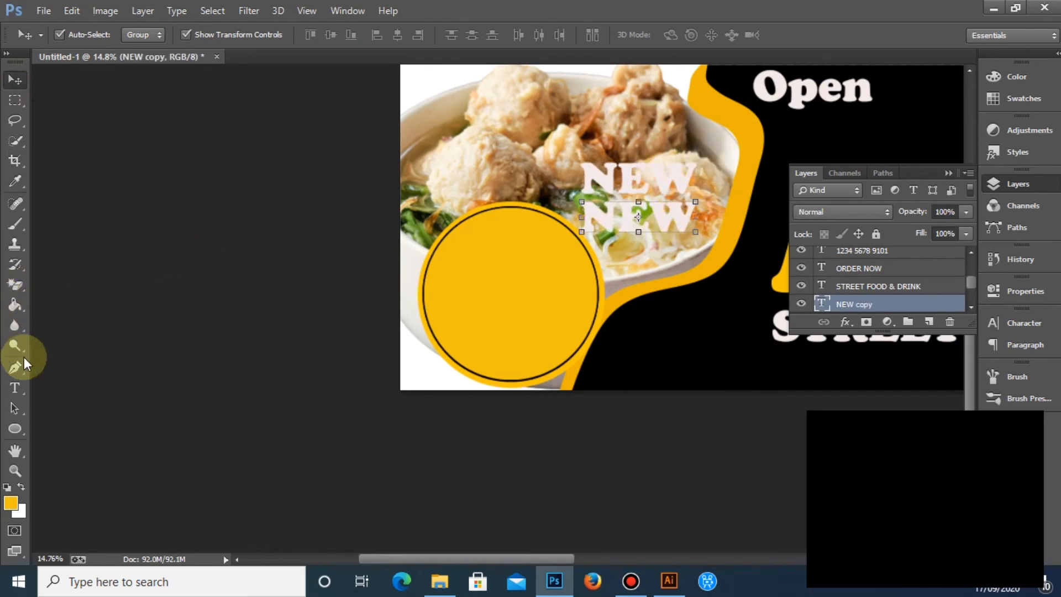
pyautogui.click(18, 390)
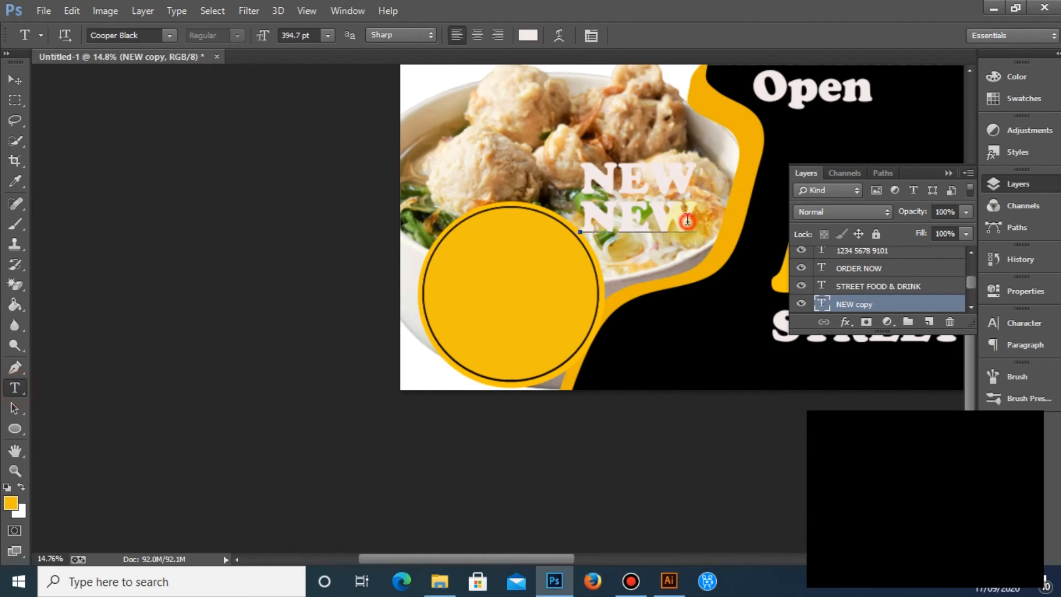
pyautogui.click(688, 221)
pyautogui.press('BackSpace')
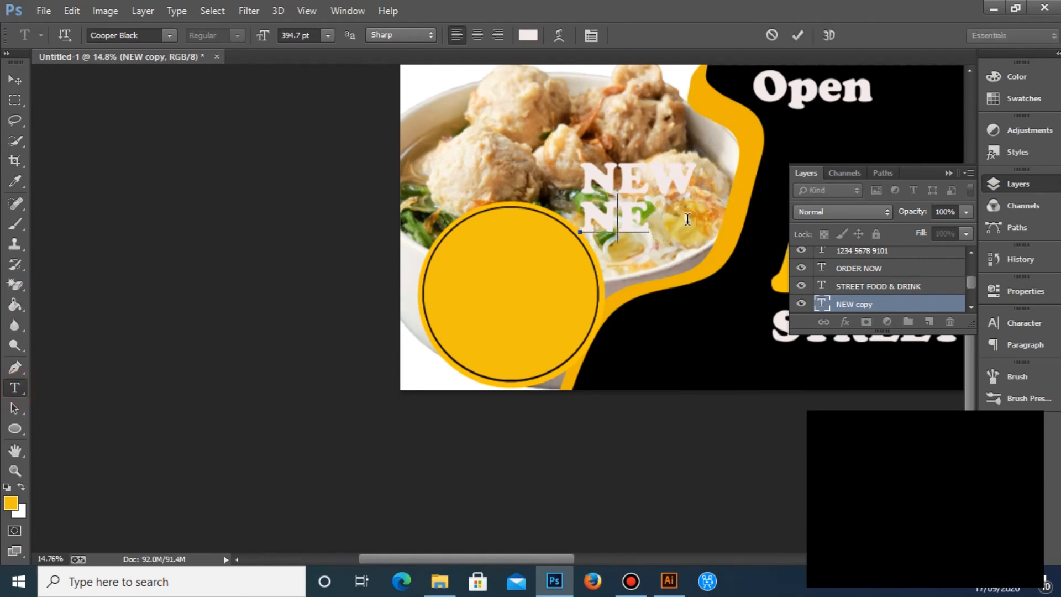
pyautogui.press('BackSpace')
pyautogui.write('S')
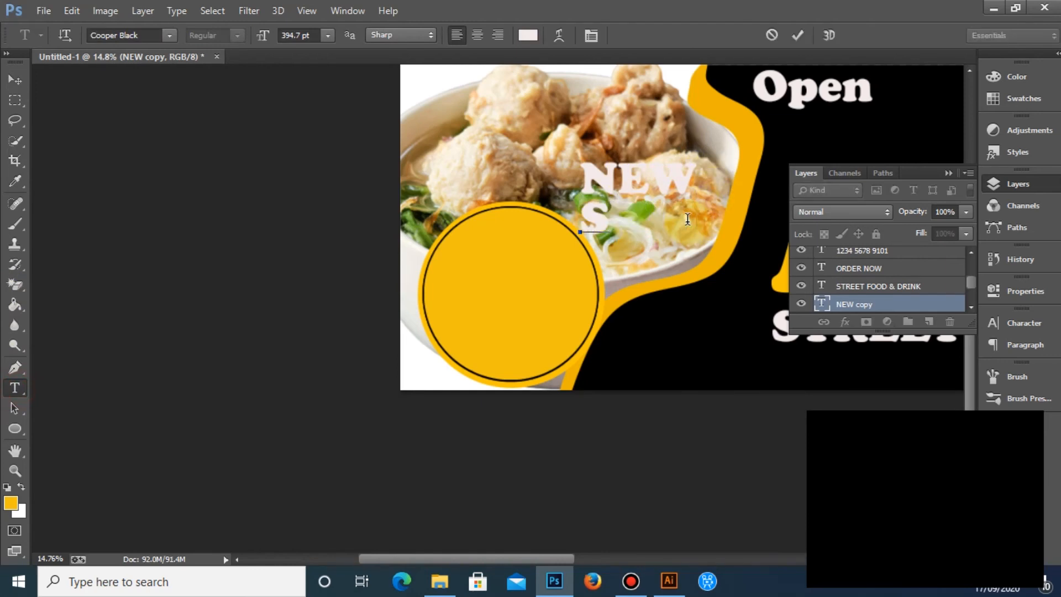
pyautogui.write('PECIAL')
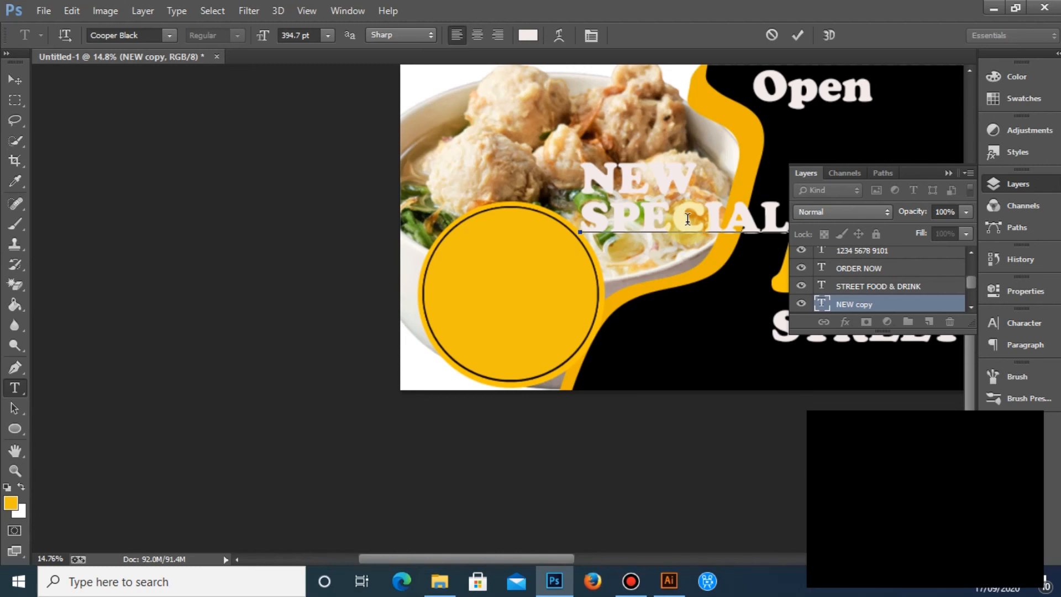
pyautogui.click(948, 172)
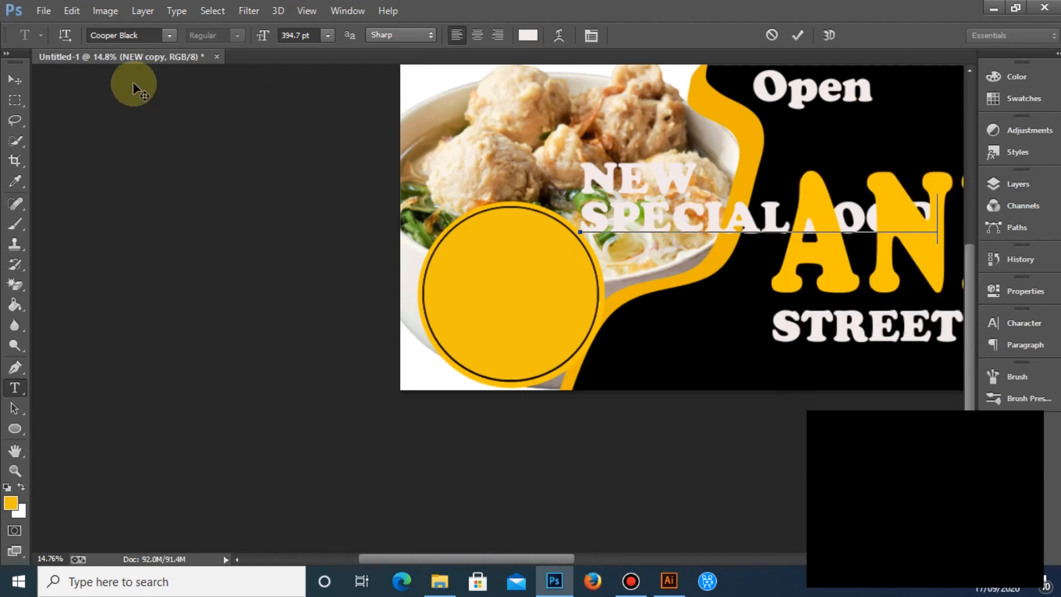
pyautogui.click(14, 81)
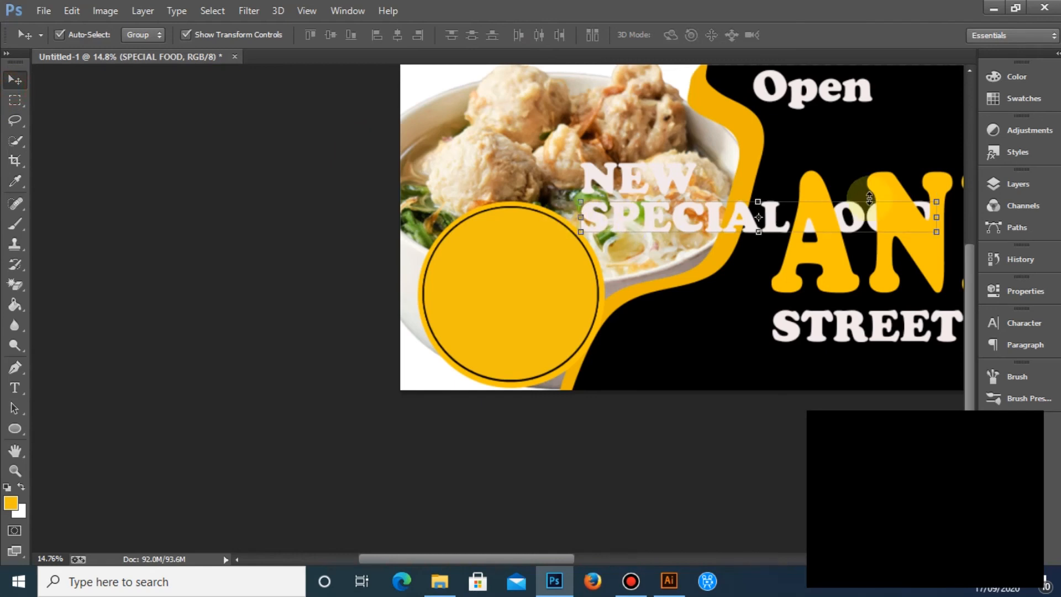
pyautogui.moveTo(929, 203); pyautogui.dragTo(714, 207)
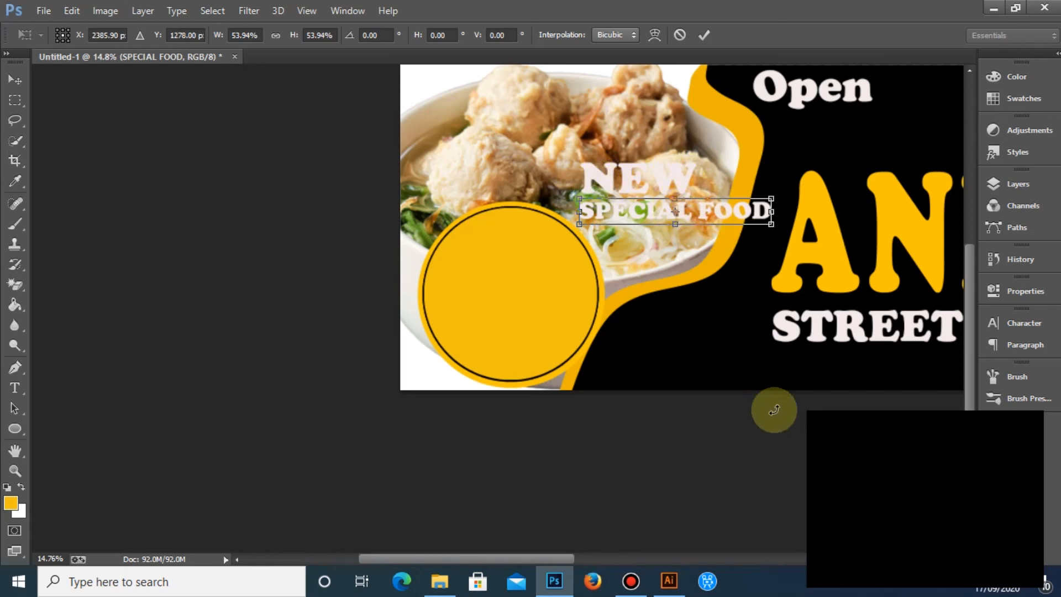
pyautogui.click(704, 35)
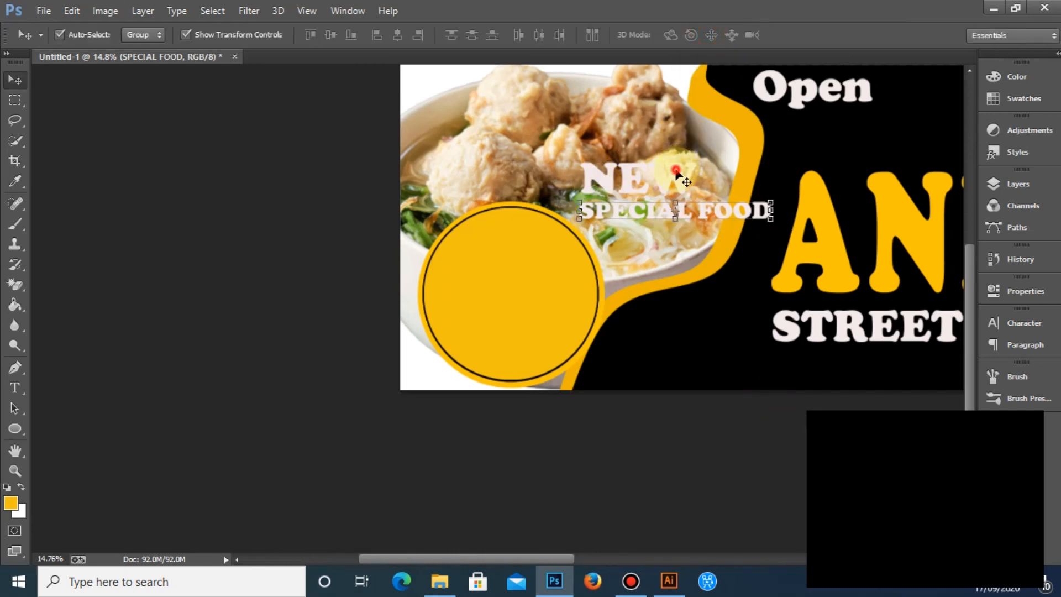
# Try filling the "NEW" and "SPECIAL FOOD" texts with a black foreground colour using the Paint Bucket
pyautogui.click(676, 171)
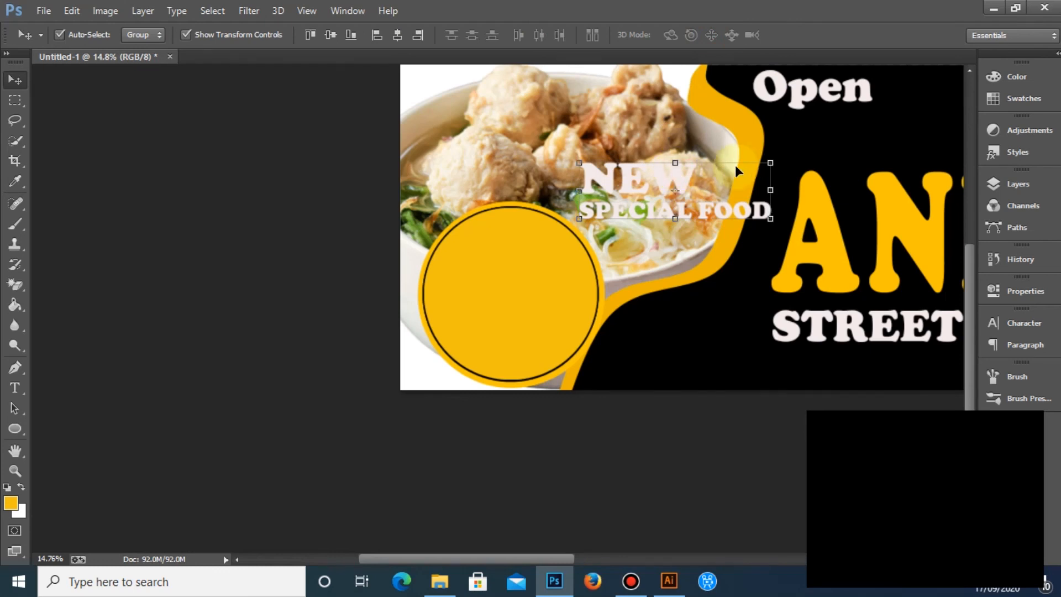
pyautogui.click(14, 305)
pyautogui.click(11, 502)
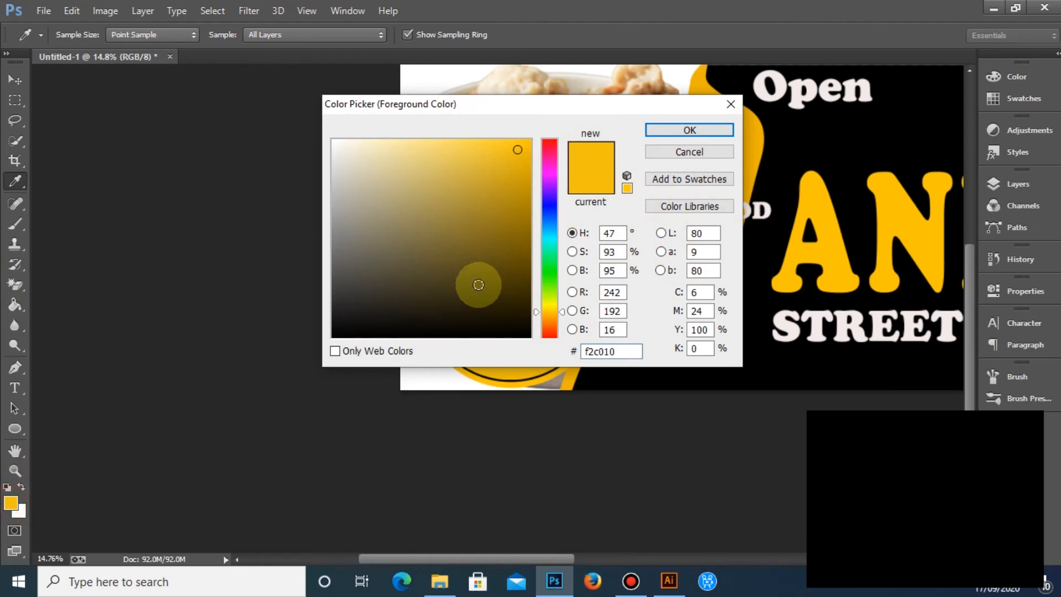
pyautogui.click(515, 332)
pyautogui.click(718, 130)
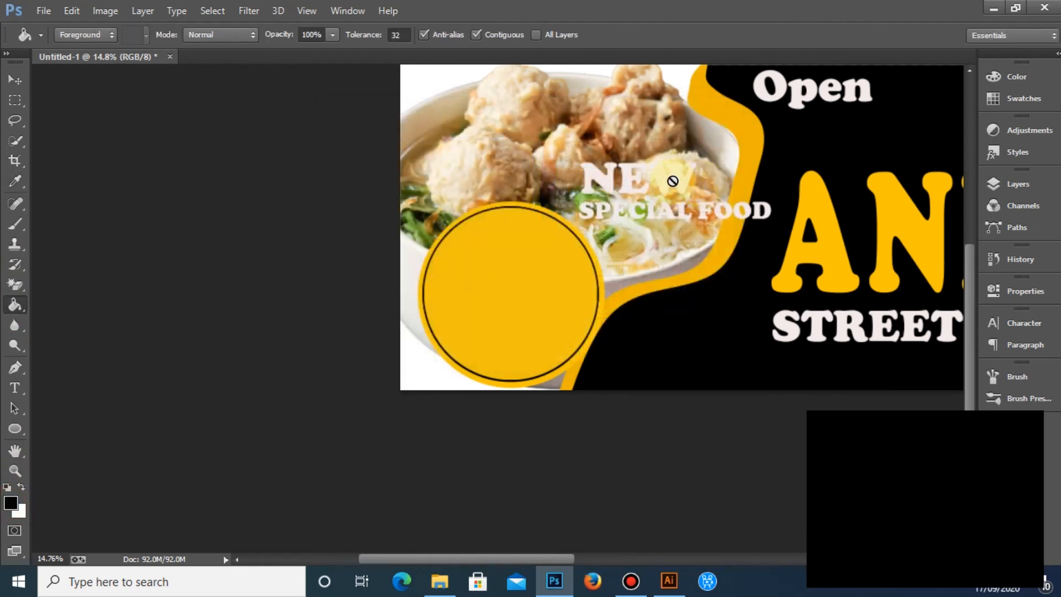
pyautogui.click(673, 176)
pyautogui.click(534, 232)
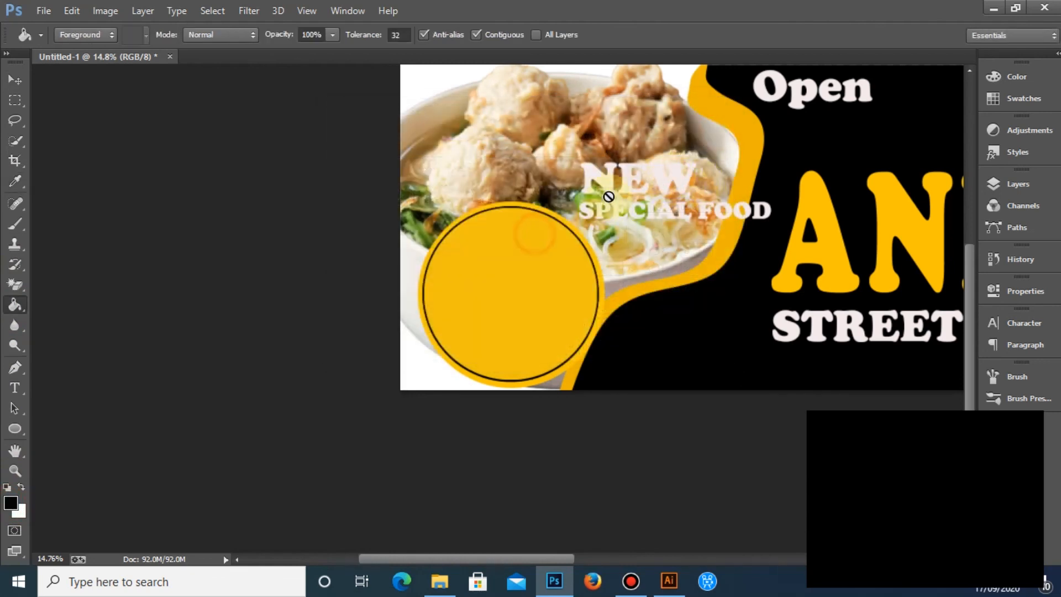
pyautogui.click(14, 80)
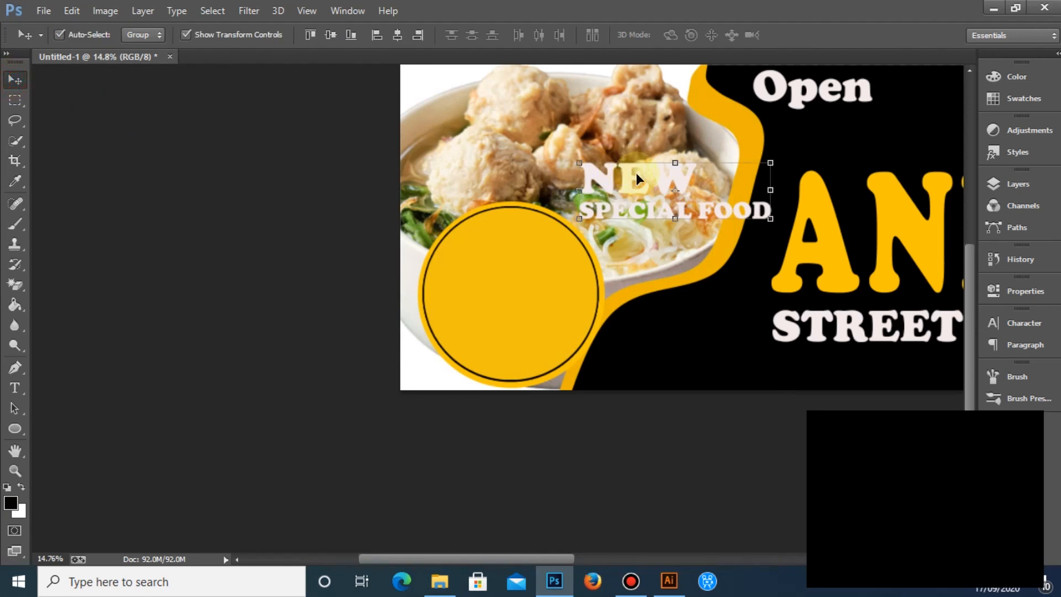
# Change the text colour of "SPECIAL FOOD" to near-black
pyautogui.click(26, 392)
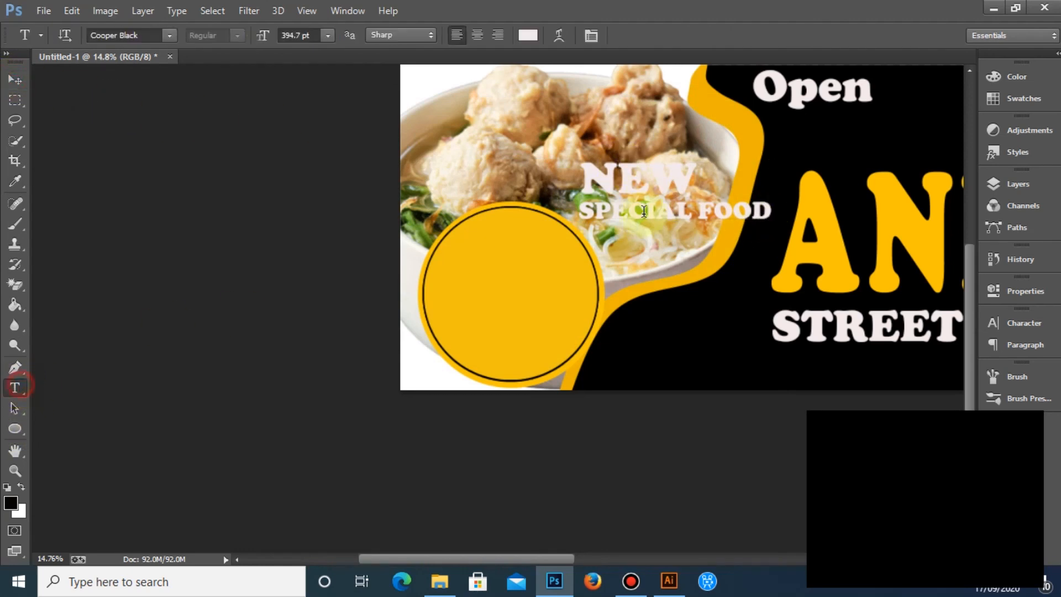
pyautogui.click(771, 210)
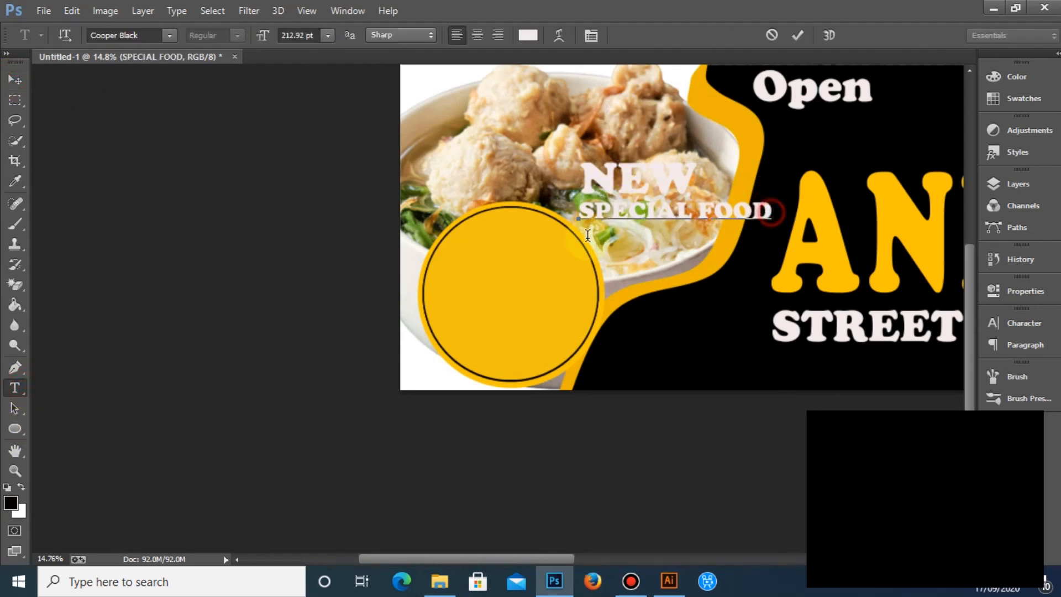
pyautogui.moveTo(771, 211); pyautogui.dragTo(578, 213)
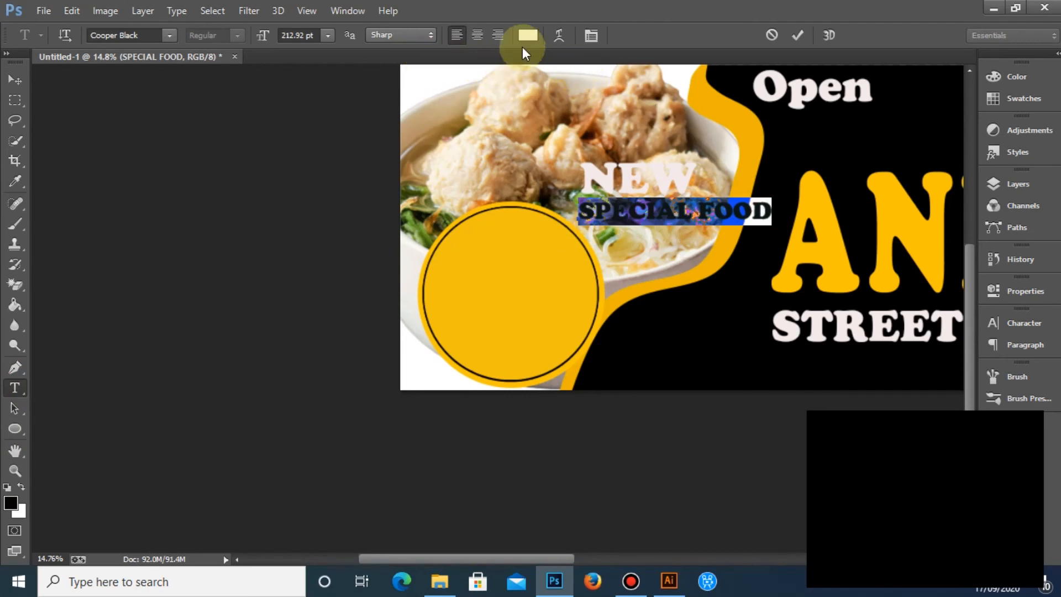
pyautogui.click(527, 36)
pyautogui.click(515, 328)
pyautogui.click(690, 130)
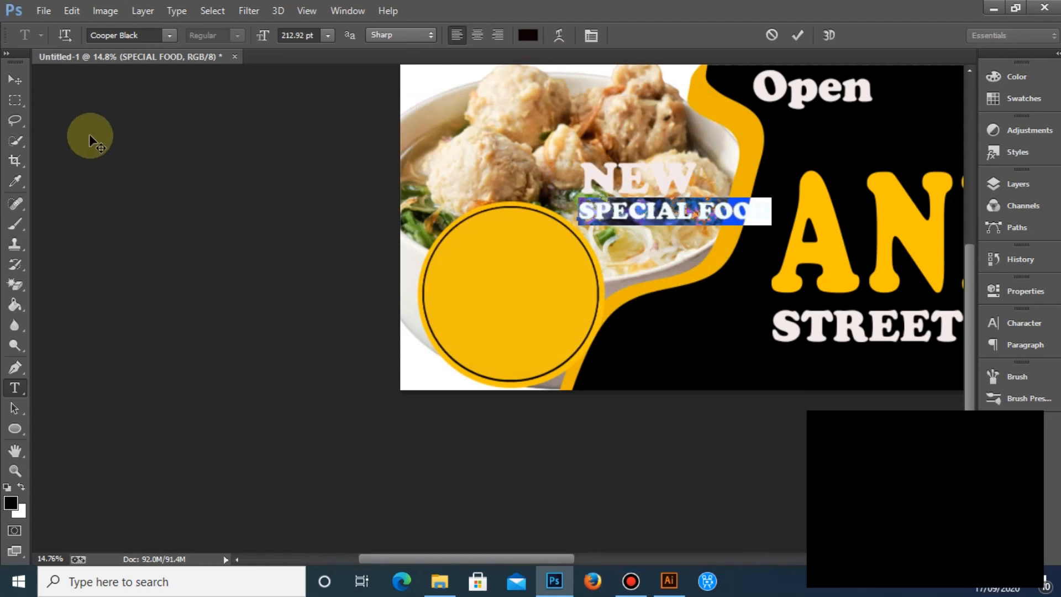
pyautogui.click(14, 82)
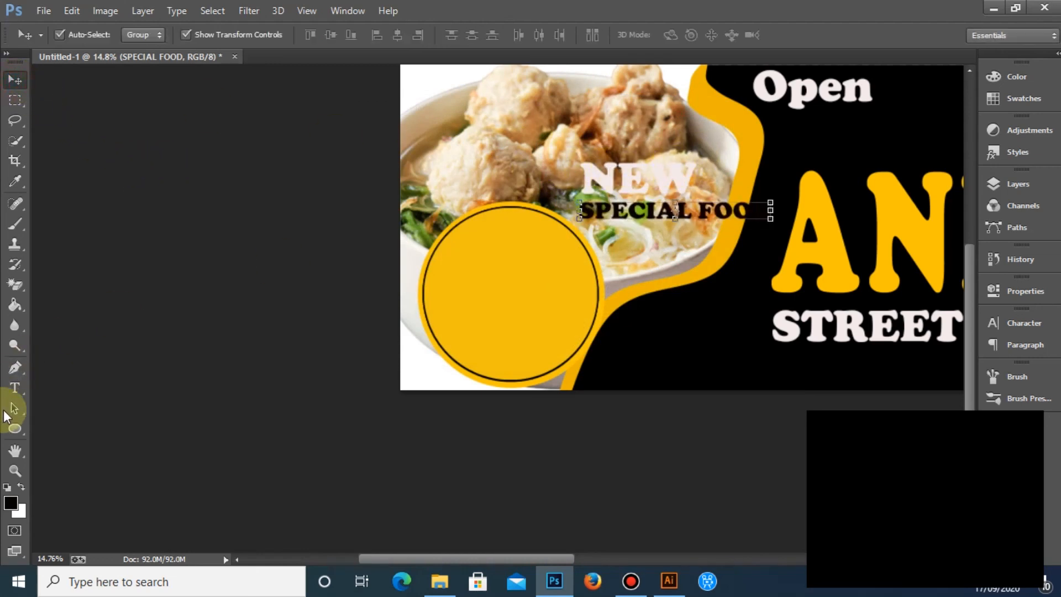
# Change the text colour of "NEW" to near-black (#040000)
pyautogui.click(15, 388)
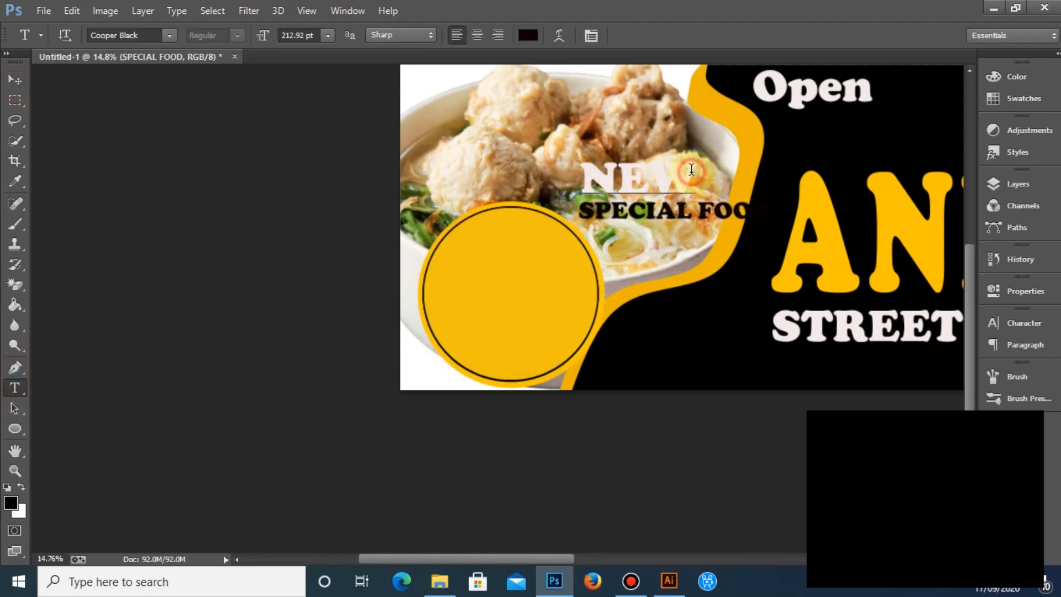
pyautogui.click(692, 169)
pyautogui.hotkey('ctrl', 'a')
pyautogui.click(528, 35)
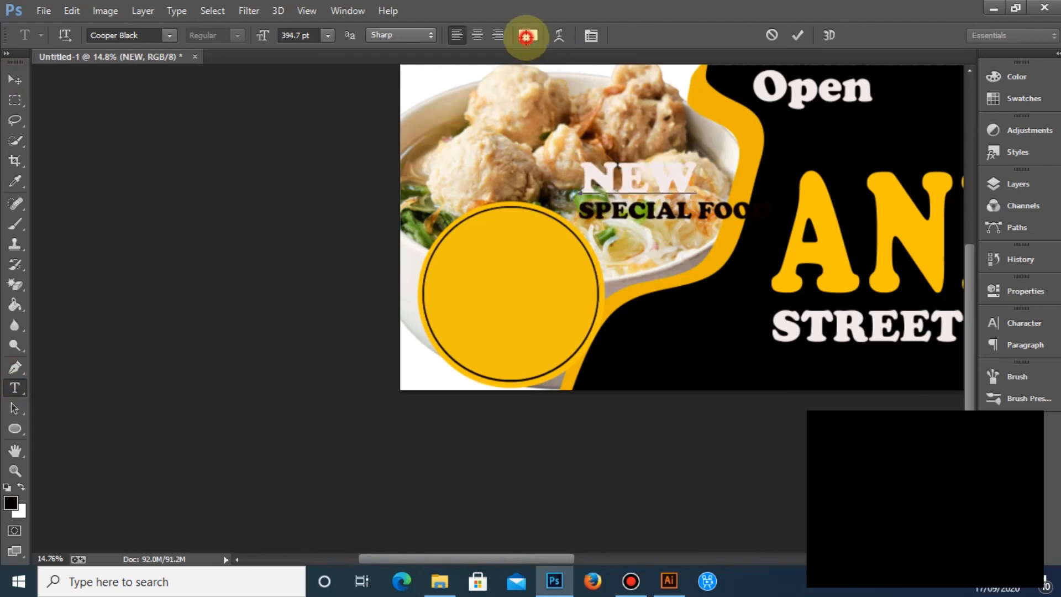
pyautogui.click(525, 334)
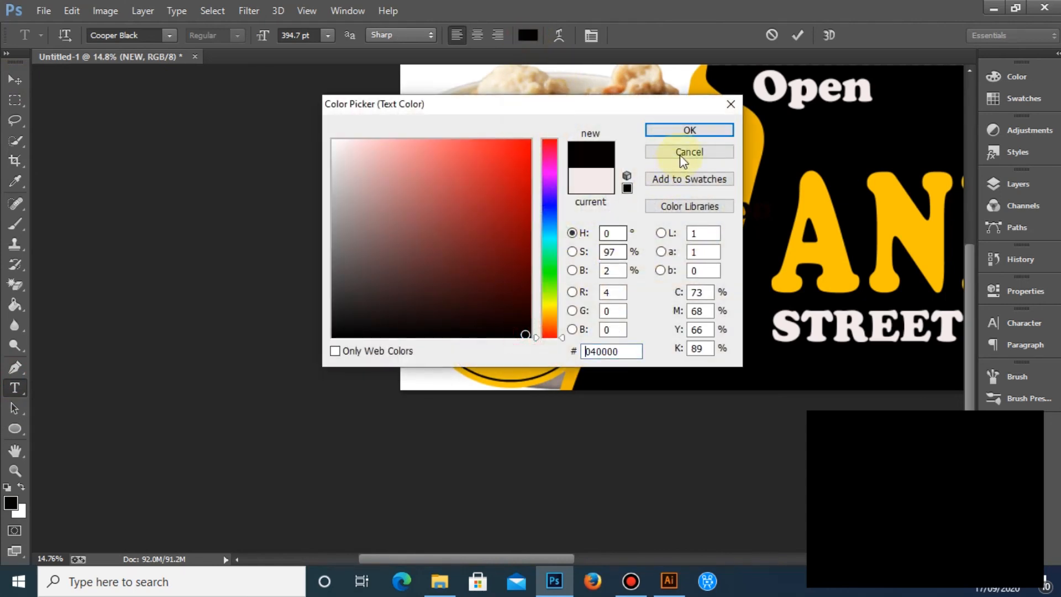
pyautogui.click(689, 130)
pyautogui.click(15, 81)
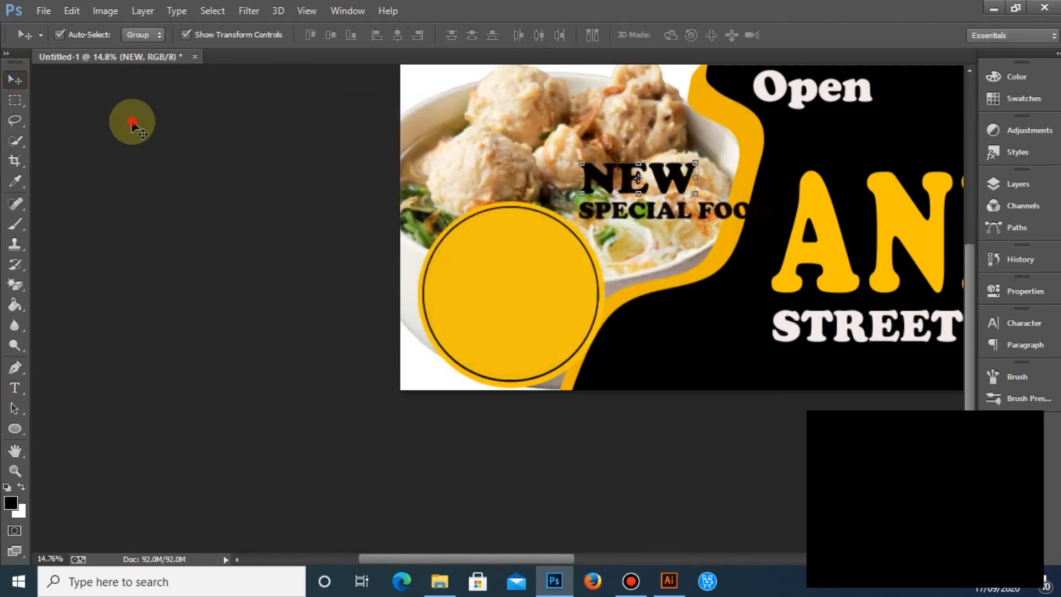
# Move "NEW" and "SPECIAL FOOD" together onto the round orange badge and bring them in front of it
pyautogui.click(621, 218)
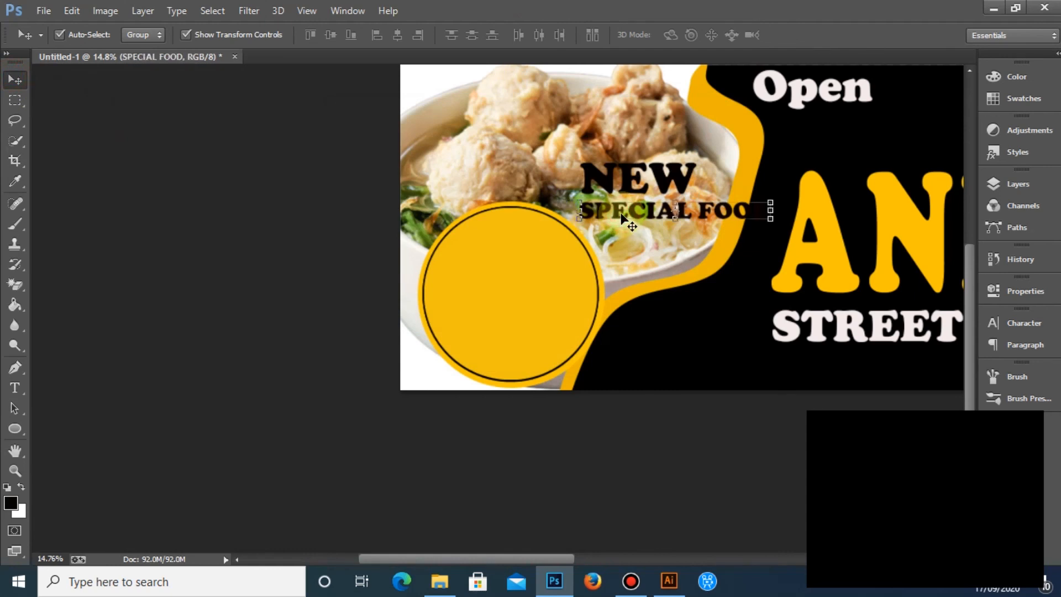
pyautogui.keyDown('shift'); pyautogui.click(630, 178); pyautogui.keyUp('shift')
pyautogui.moveTo(684, 193); pyautogui.dragTo(499, 270)
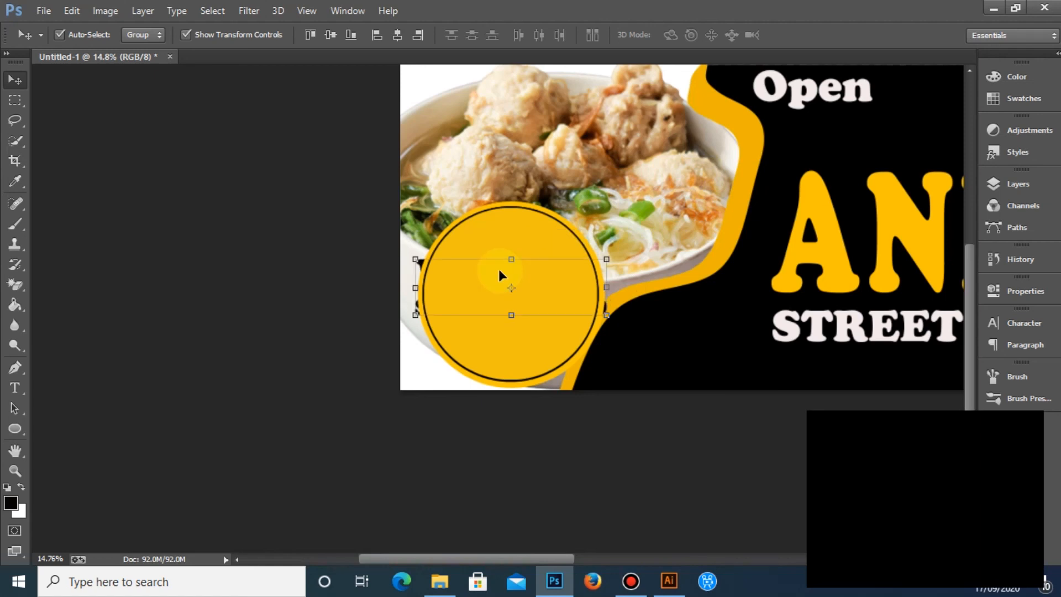
pyautogui.hotkey('ctrl', ']')
pyautogui.hotkey('ctrl', ']')
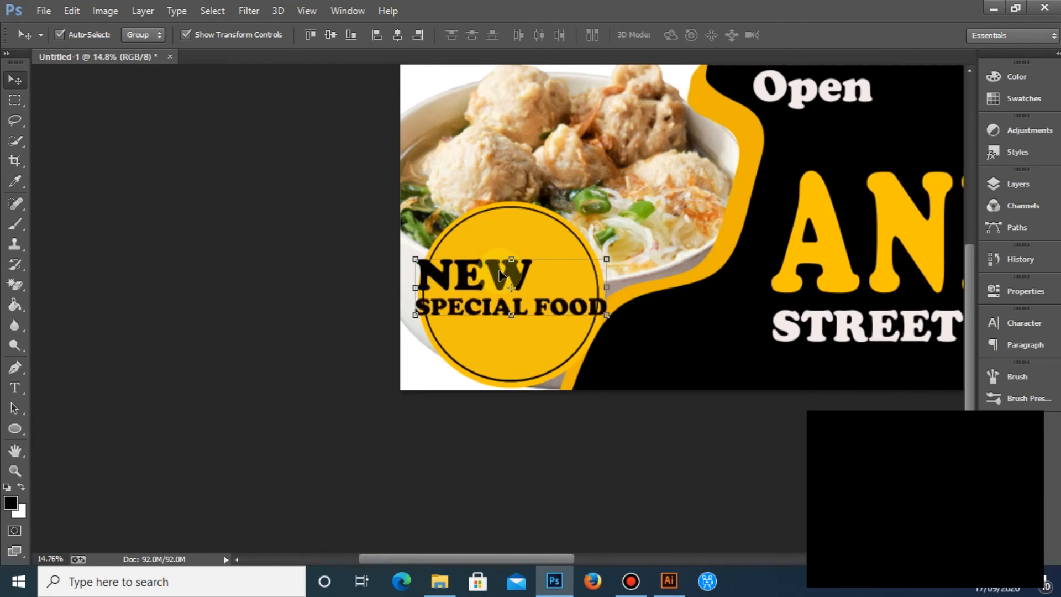
# Scale both badge texts to 81.50%, position them inside the black ring and apply the transformation
pyautogui.moveTo(605, 262); pyautogui.dragTo(588, 267)
pyautogui.moveTo(517, 284); pyautogui.dragTo(522, 274)
pyautogui.press('Left')
pyautogui.press('Left')
pyautogui.press('Left')
pyautogui.press('Left')
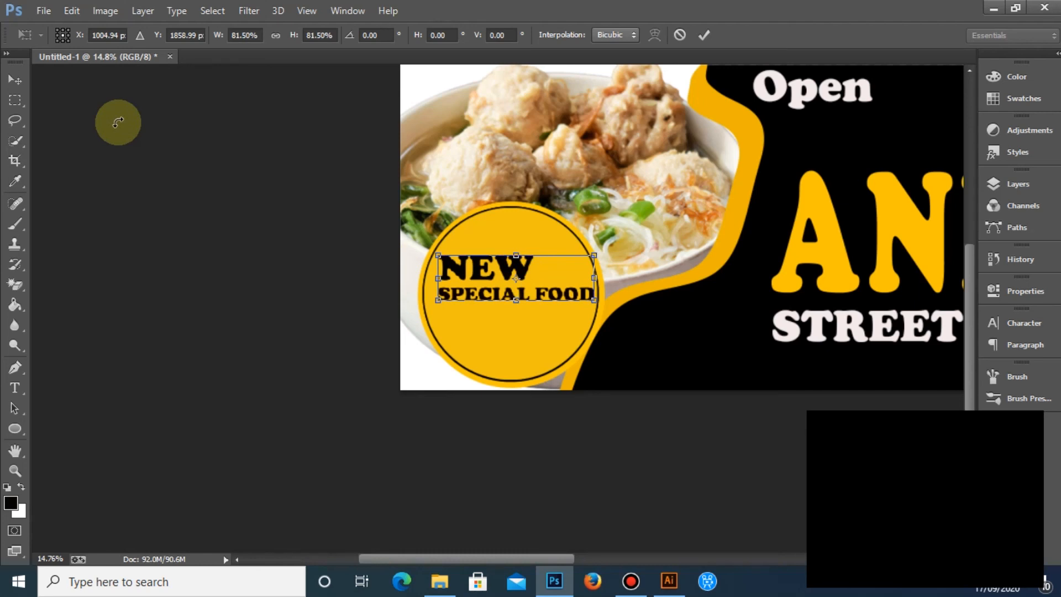
pyautogui.click(15, 80)
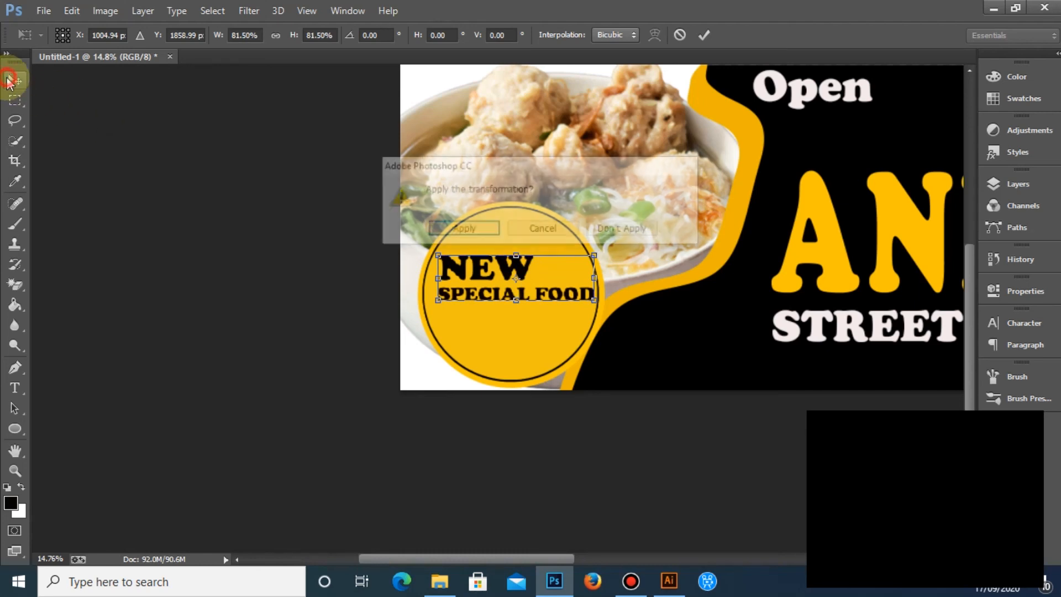
pyautogui.click(488, 229)
# Try dragging the "Open" text down to the bowl's lower edge beside the badge and undo it
pyautogui.click(805, 97)
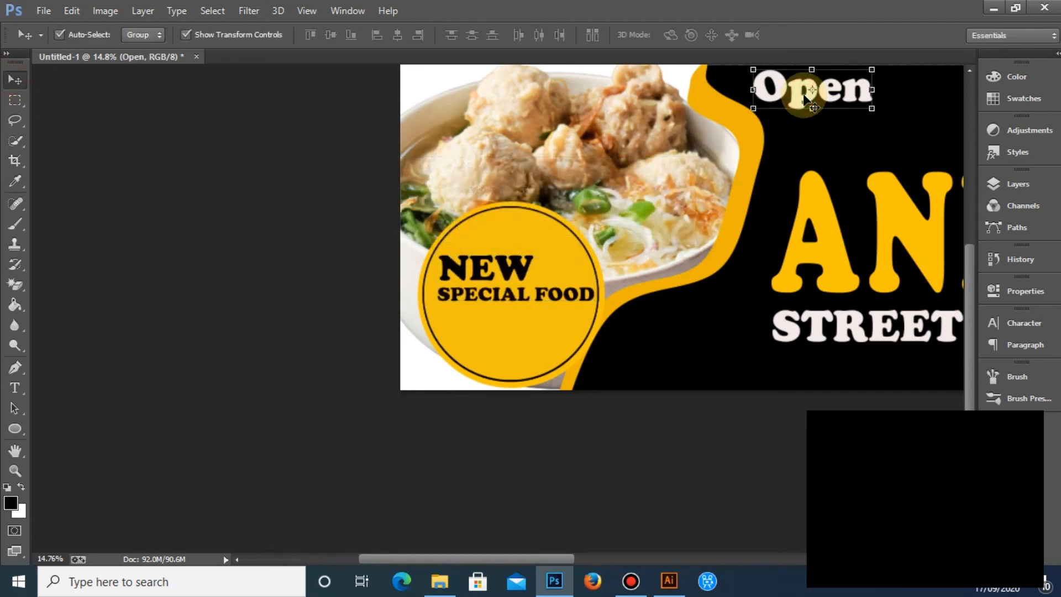
pyautogui.moveTo(805, 97); pyautogui.dragTo(699, 287)
pyautogui.hotkey('ctrl', 'z')
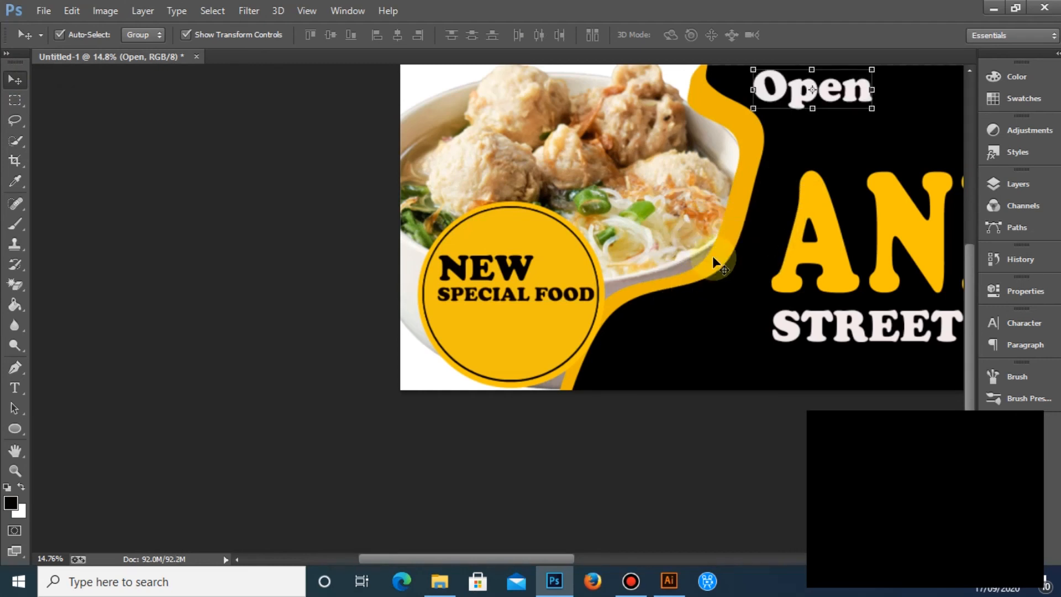
# Realign the "Open" text above "ANEKA RASA" and place a copy of it on the black area beside the round badge
pyautogui.moveTo(811, 94)
pyautogui.mouseDown()
pyautogui.moveTo(758, 188)
pyautogui.moveTo(794, 104)
pyautogui.moveTo(824, 94)
pyautogui.mouseUp()
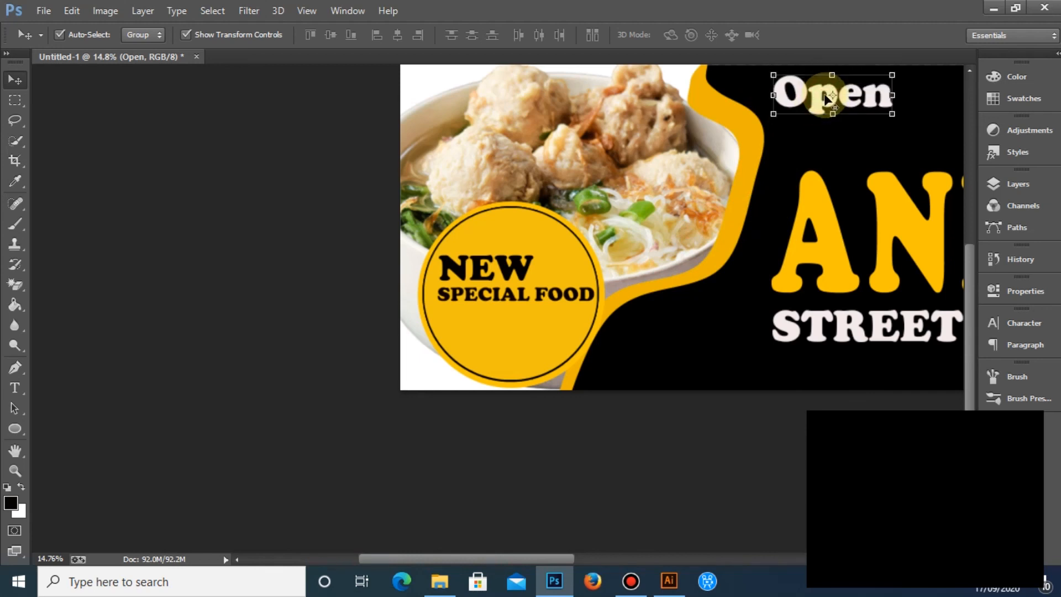
pyautogui.hotkey('ctrl', 't')
pyautogui.click(710, 34)
pyautogui.moveTo(812, 98); pyautogui.dragTo(647, 360)
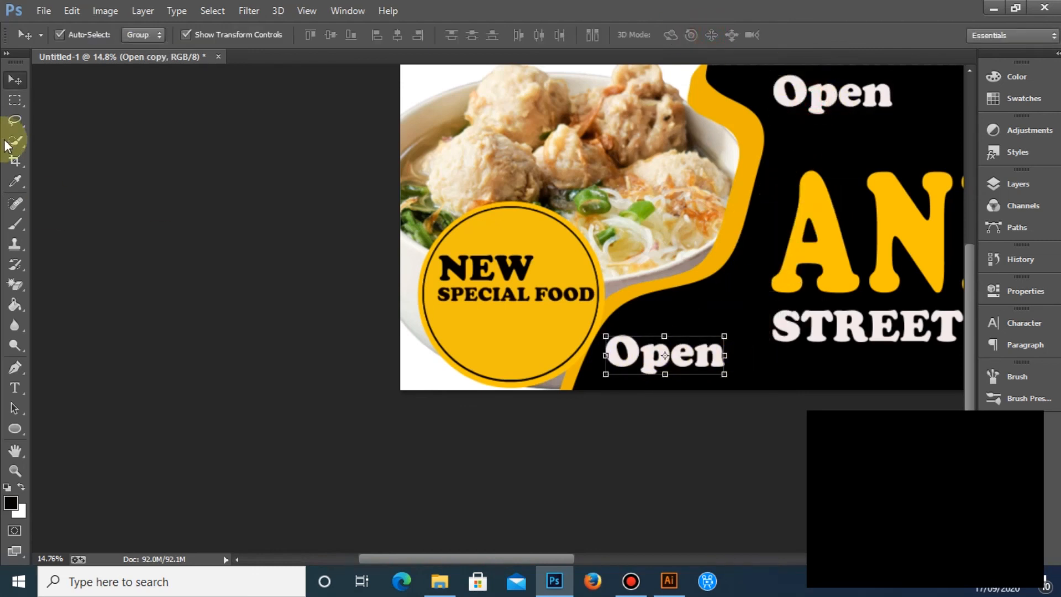
# Replace the copied "Open" text beside the round badge with the price "IDR. 15.000"
pyautogui.click(15, 388)
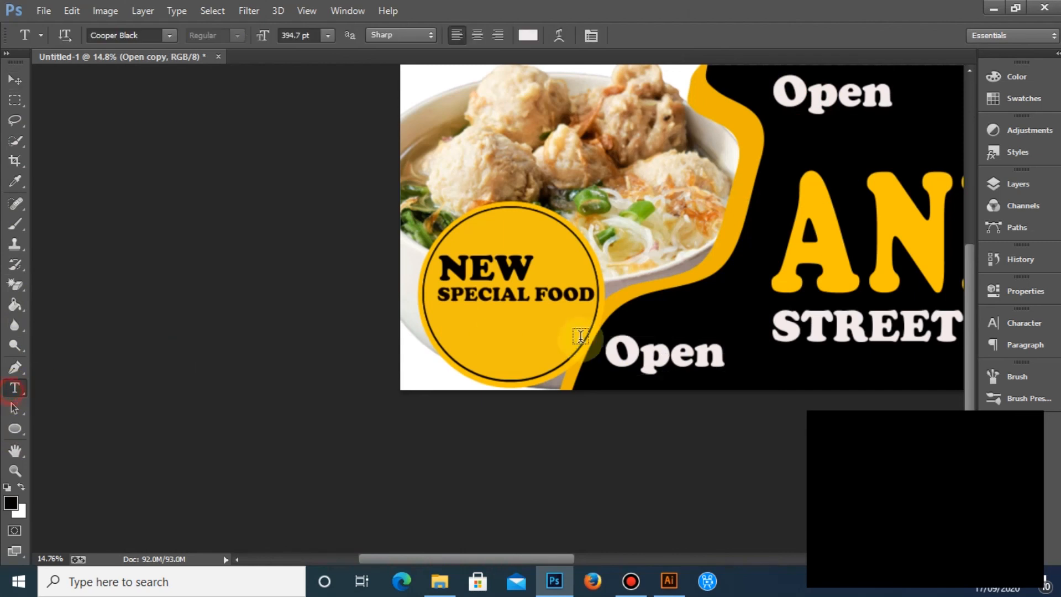
pyautogui.click(716, 354)
pyautogui.moveTo(724, 356); pyautogui.dragTo(602, 370)
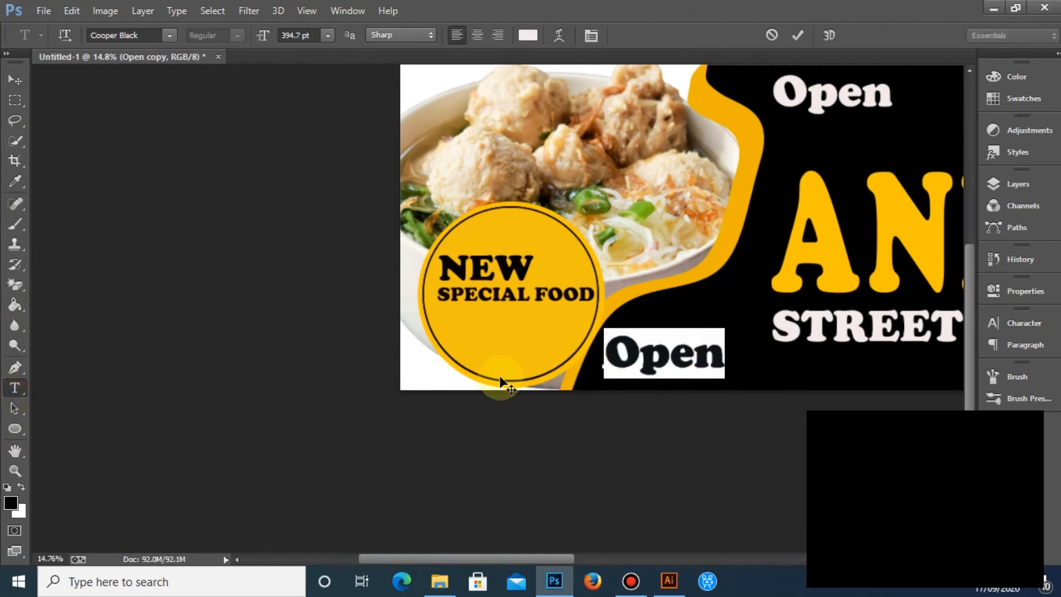
pyautogui.write('IDR')
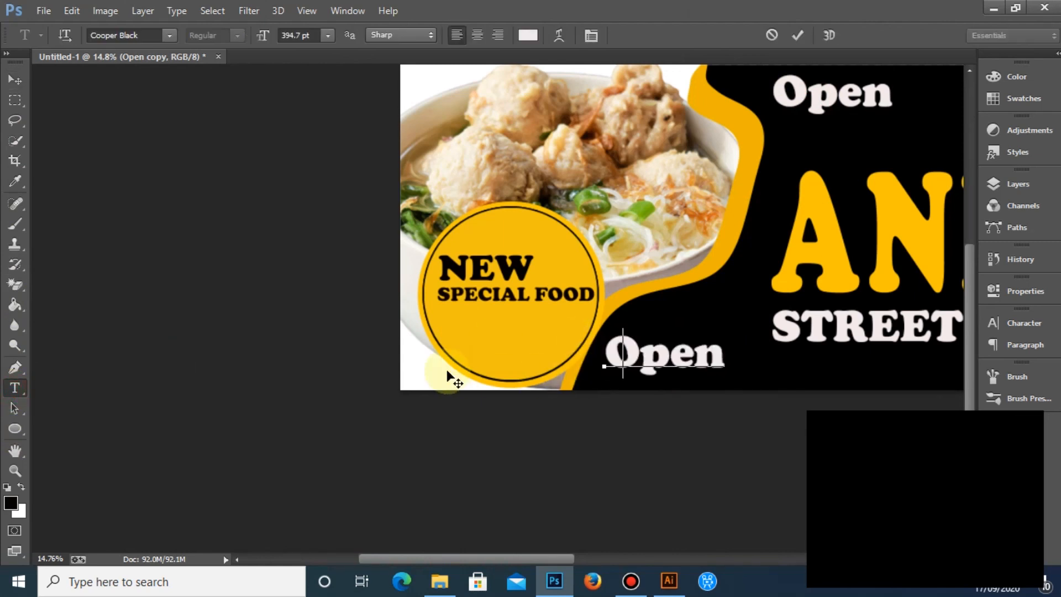
pyautogui.write('. 1')
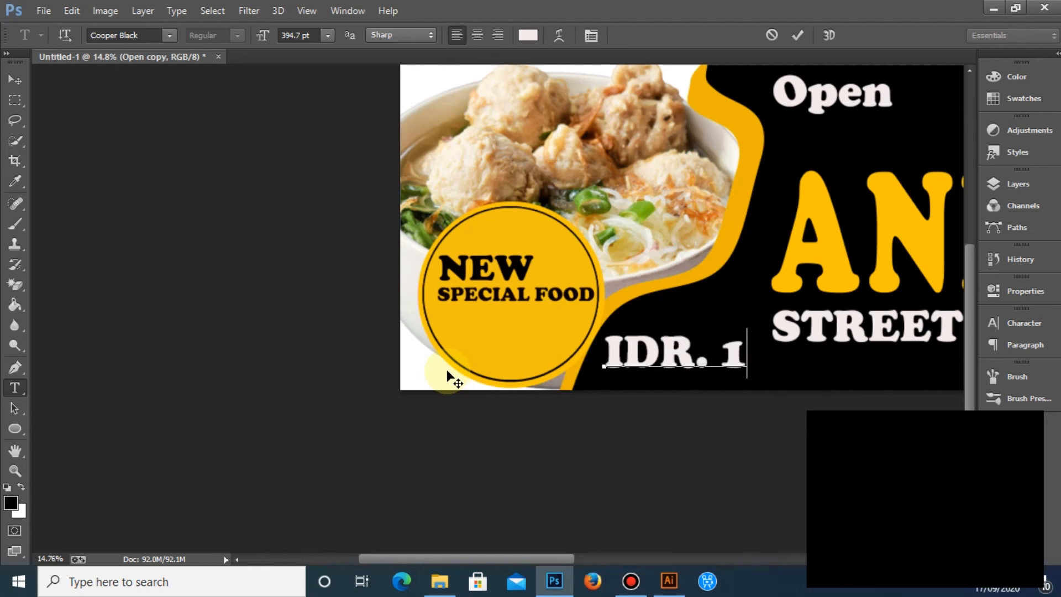
pyautogui.write('5.000')
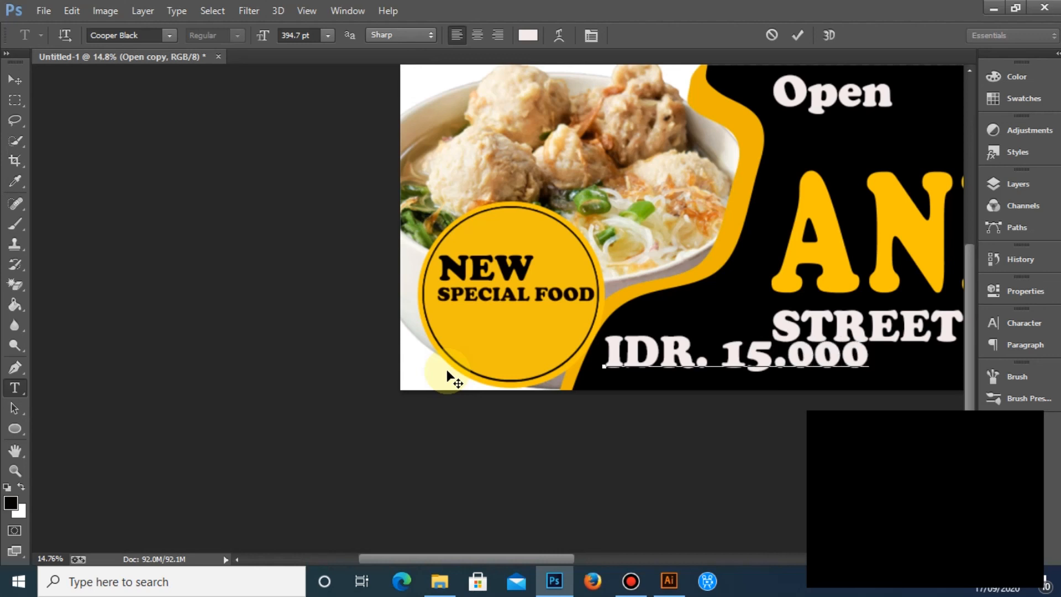
# Scale the price text to 49.61%, place it on the round badge below "SPECIAL FOOD" and bring it in front of the badge
pyautogui.click(12, 80)
pyautogui.moveTo(864, 345); pyautogui.dragTo(540, 347)
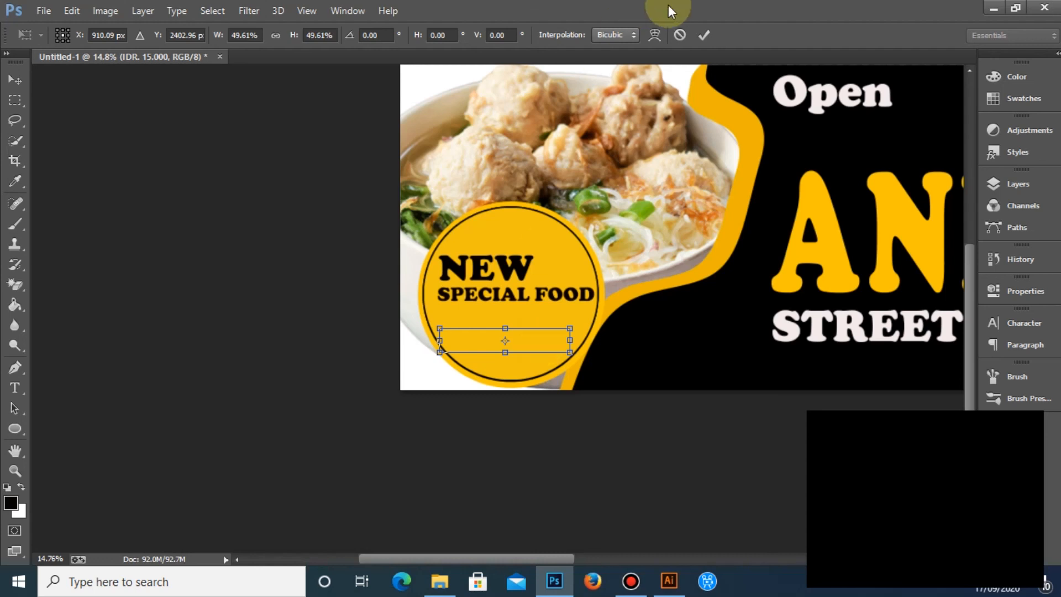
pyautogui.click(705, 36)
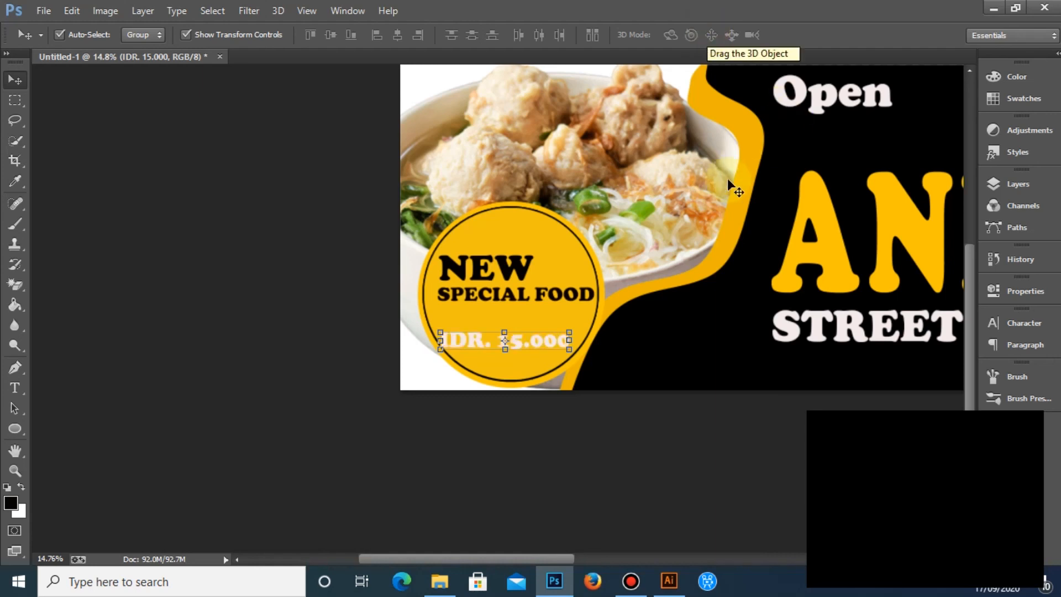
# Stretch the price text to 108.34% width and 151.81% height directly beneath "SPECIAL FOOD" and apply the transformation
pyautogui.click(561, 340)
pyautogui.moveTo(565, 335)
pyautogui.mouseDown()
pyautogui.moveTo(580, 316)
pyautogui.moveTo(553, 326)
pyautogui.mouseUp()
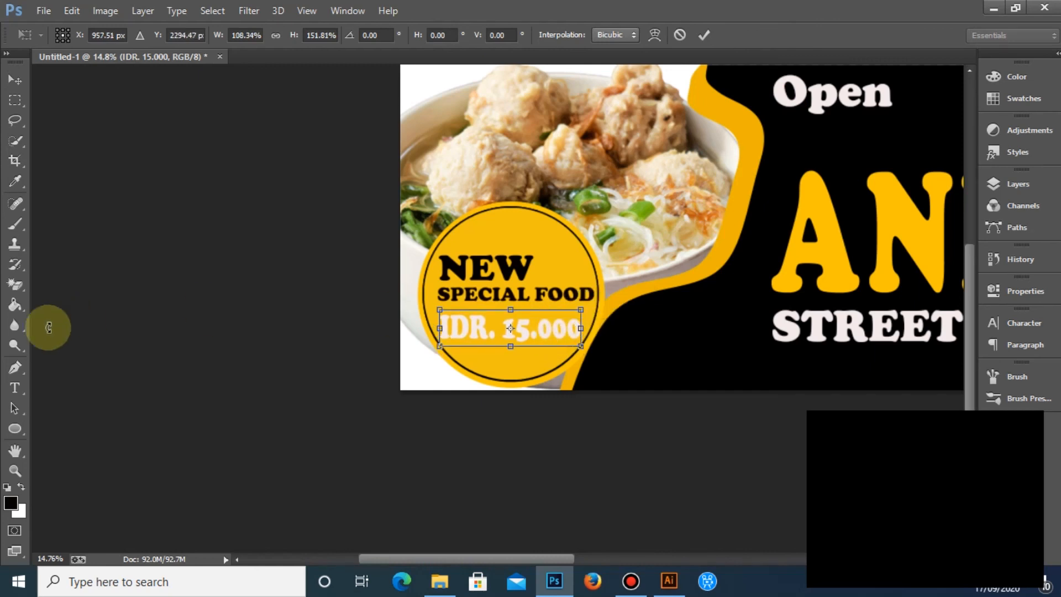
pyautogui.click(15, 388)
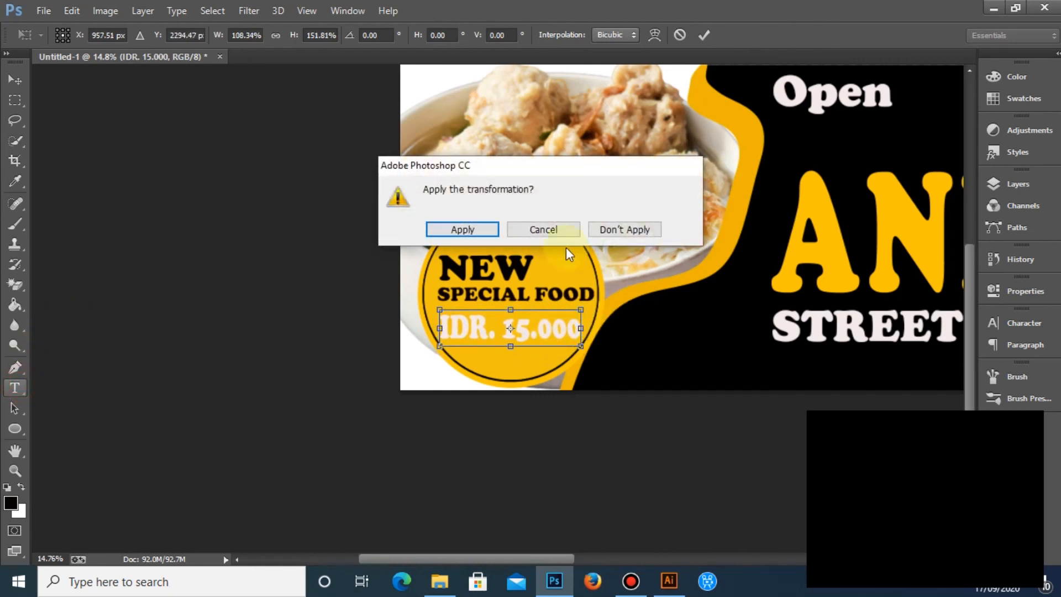
pyautogui.click(480, 229)
# Change the text colour of "IDR. 15.000" on the badge to near-black
pyautogui.click(582, 323)
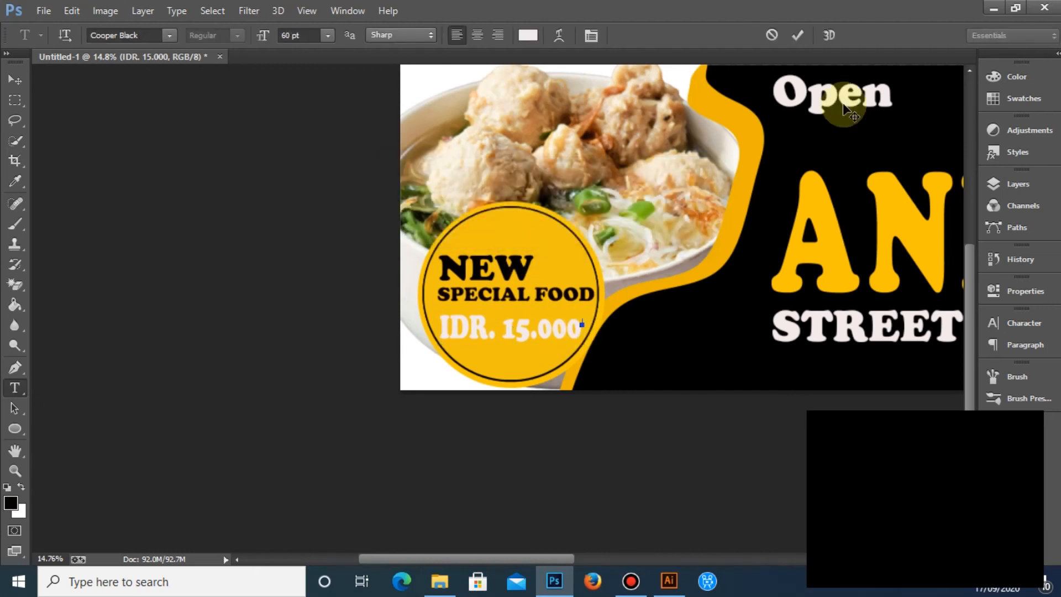
pyautogui.click(796, 37)
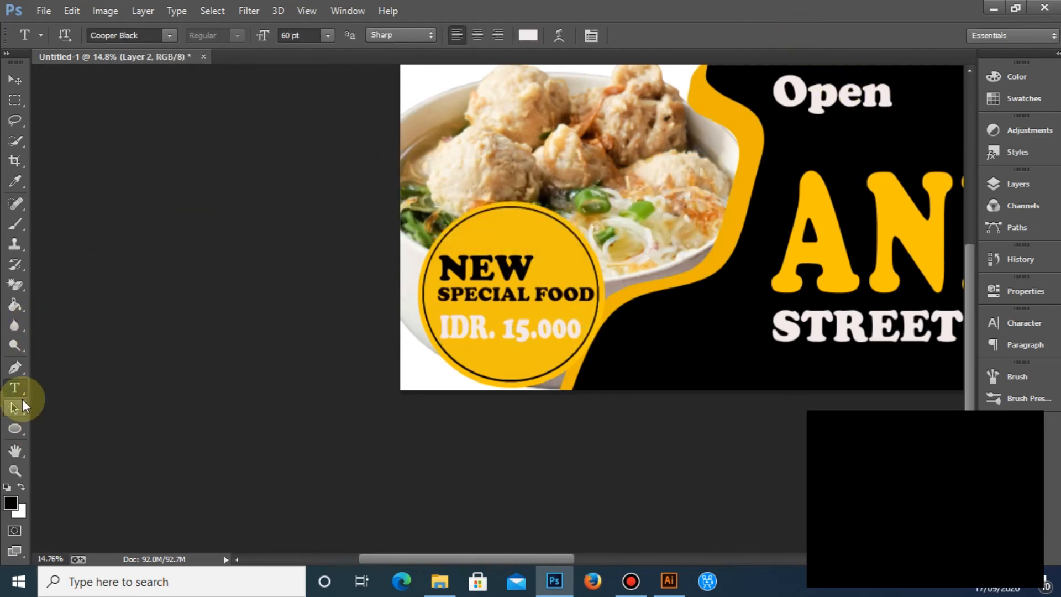
pyautogui.click(570, 330)
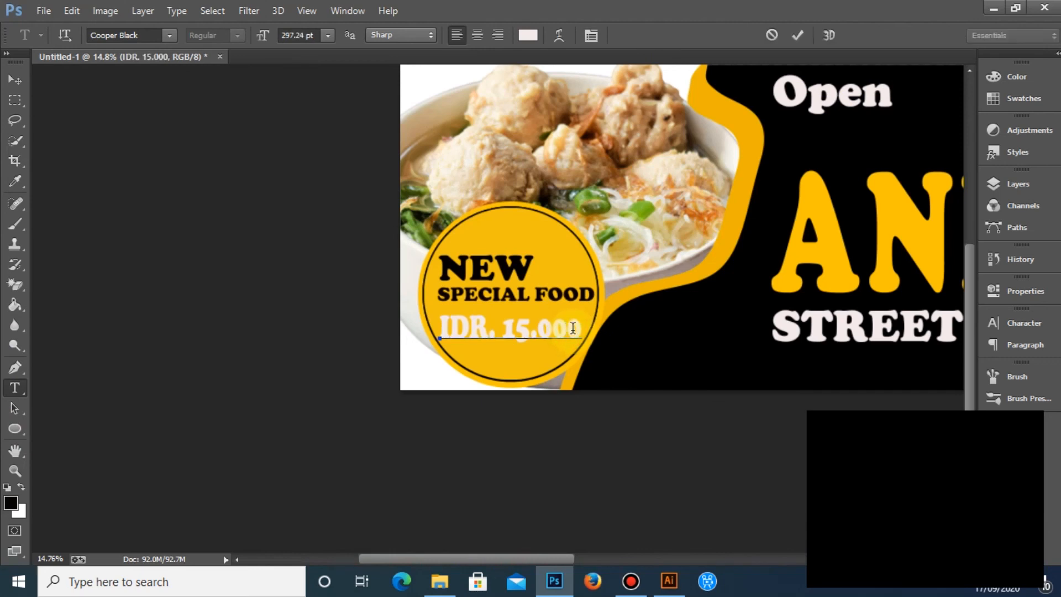
pyautogui.moveTo(426, 327); pyautogui.dragTo(585, 330)
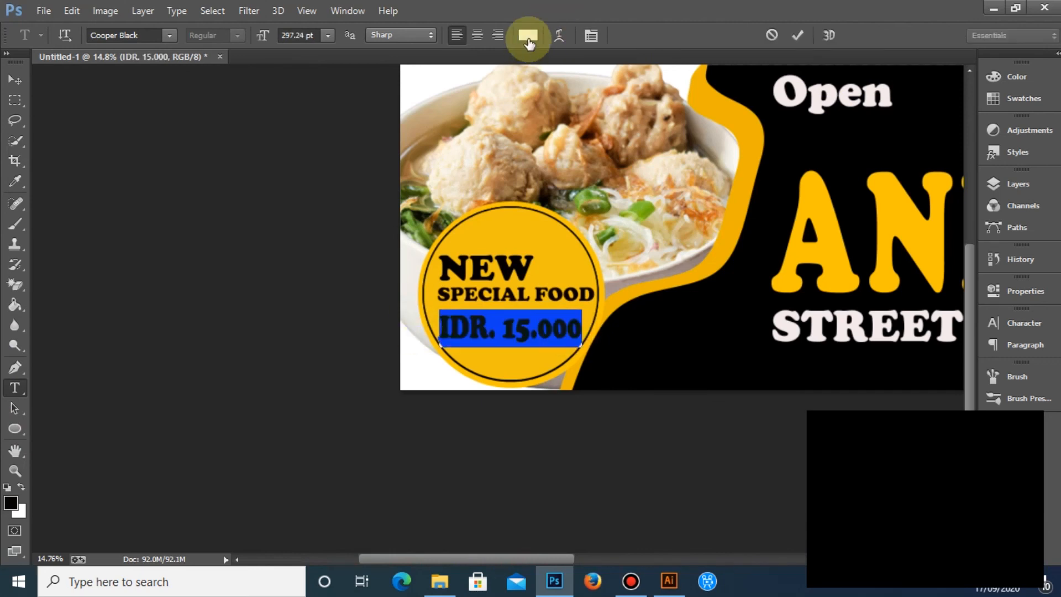
pyautogui.click(528, 35)
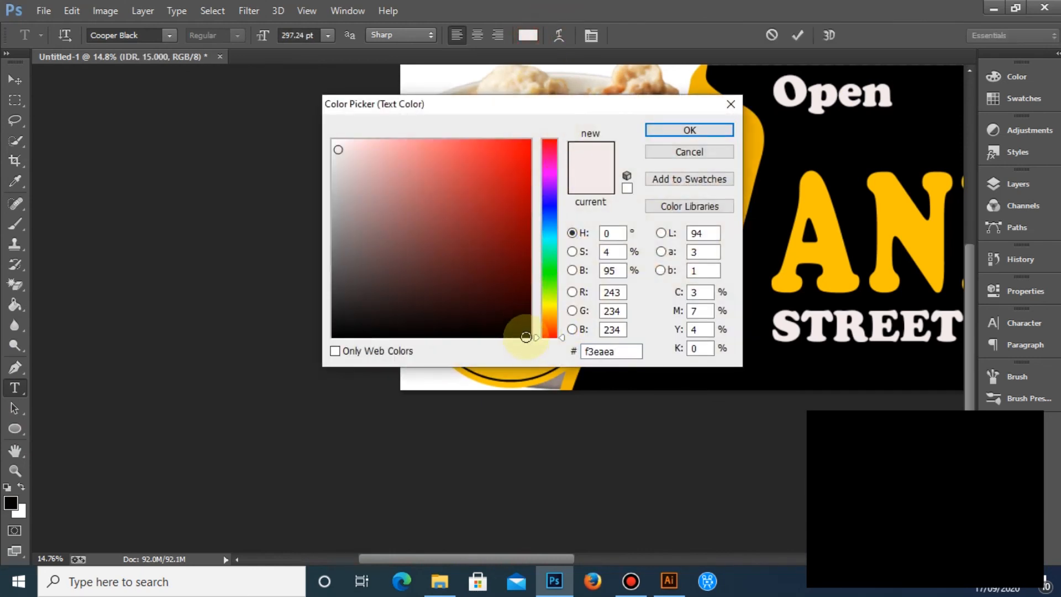
pyautogui.click(526, 337)
pyautogui.click(687, 130)
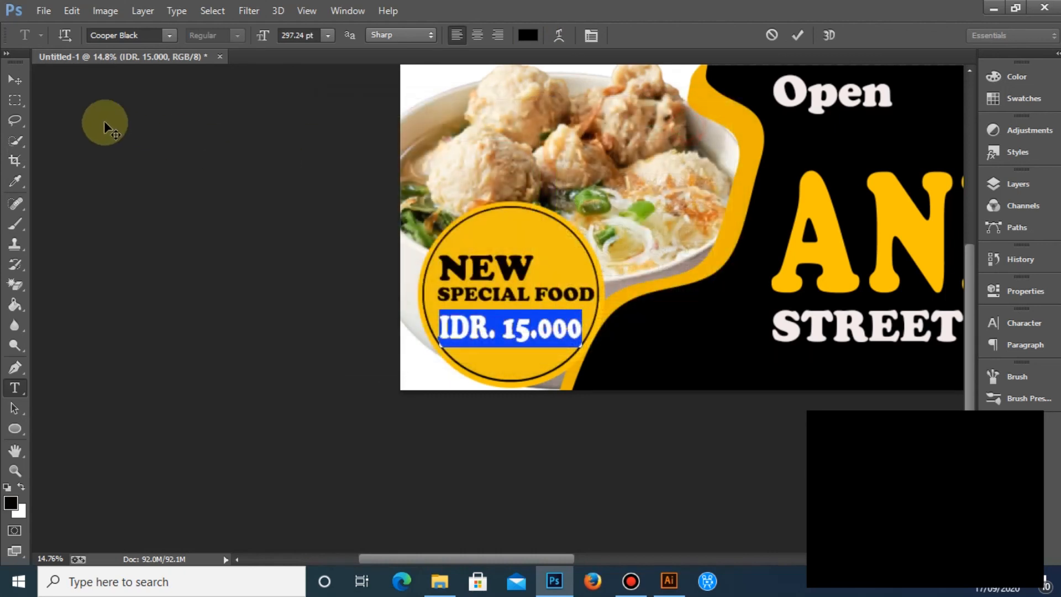
pyautogui.click(14, 84)
pyautogui.click(198, 126)
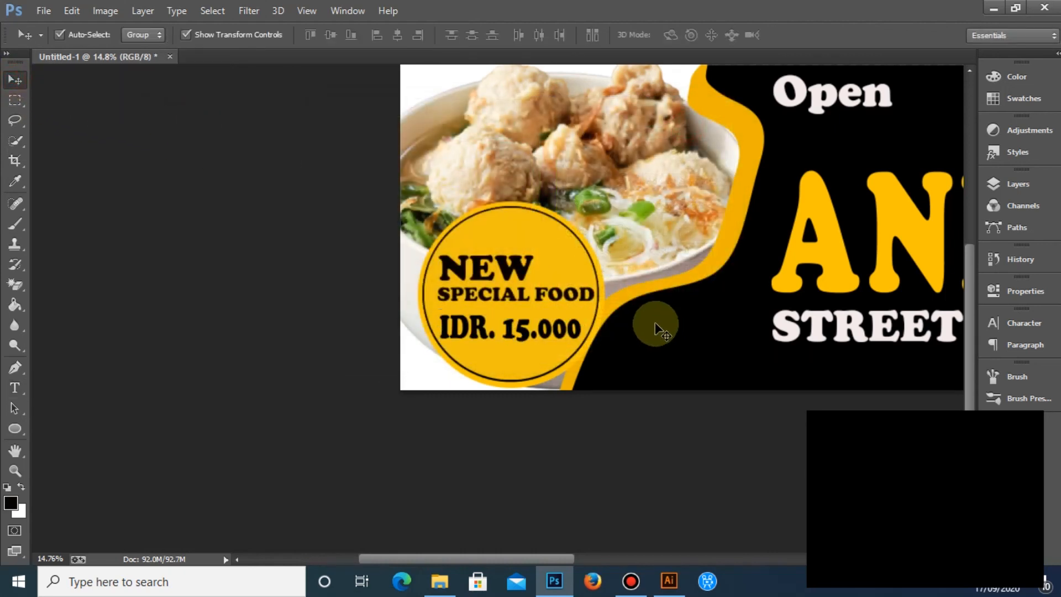
pyautogui.keyDown('alt'); pyautogui.scroll(-2, 655, 323); pyautogui.keyUp('alt')
pyautogui.moveTo(578, 559); pyautogui.dragTo(697, 565)
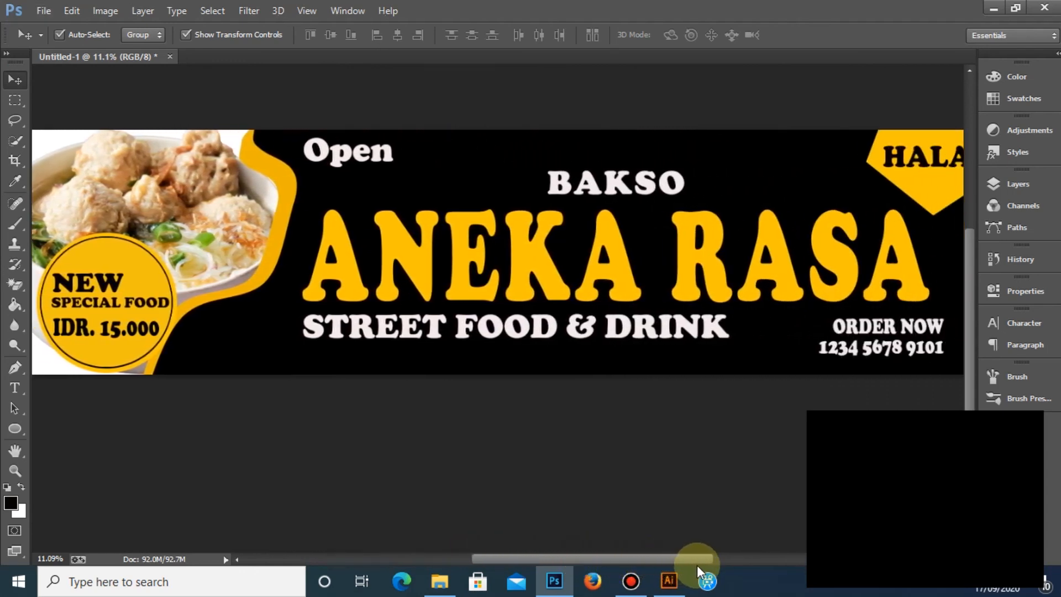
pyautogui.keyDown('alt'); pyautogui.scroll(-1, 639, 337); pyautogui.keyUp('alt')
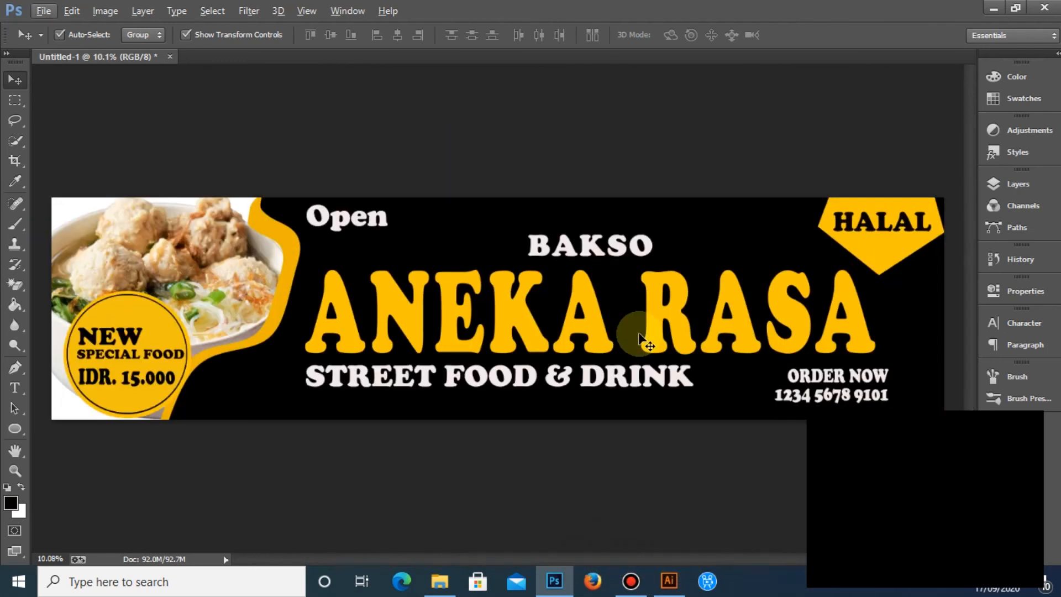